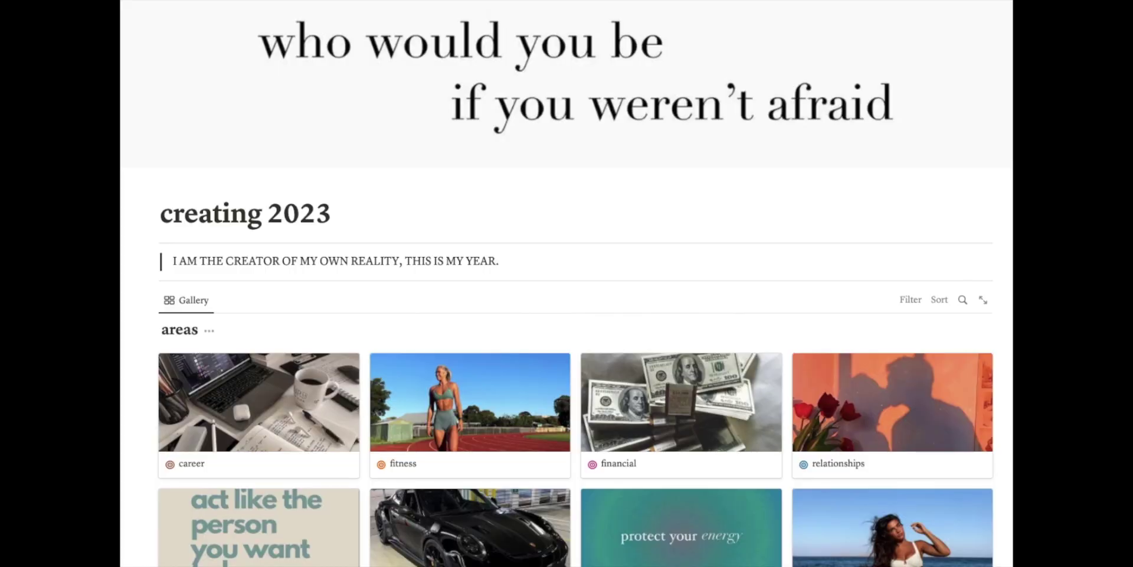
Look through the finished creating 2023 page, examining the areas gallery, the Goals board, and the fitness and career area pages.
scroll(567, 284, down, 5)
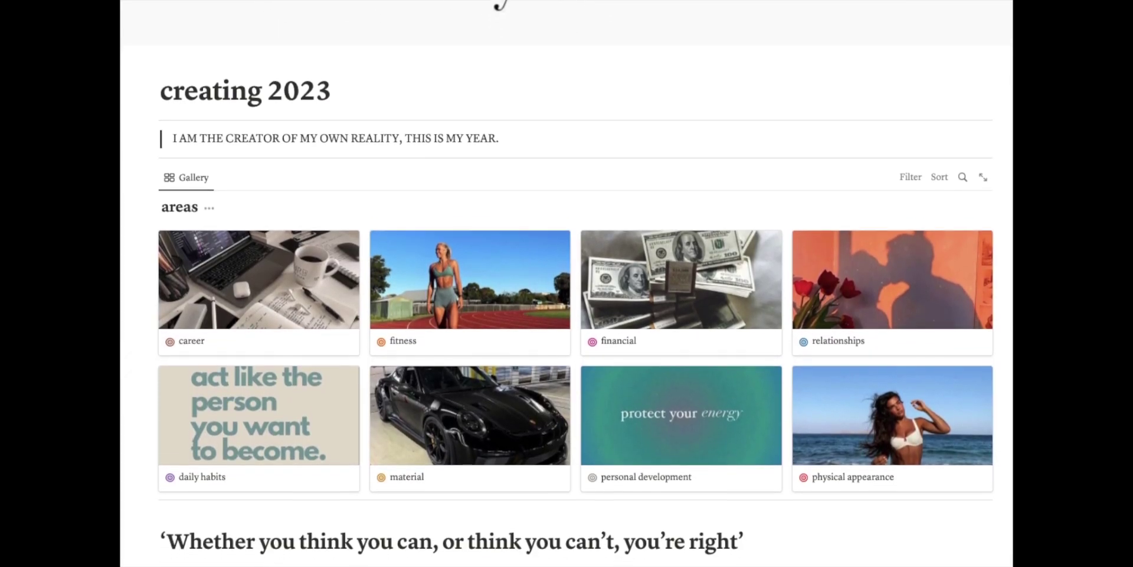
scroll(567, 283, down, 7)
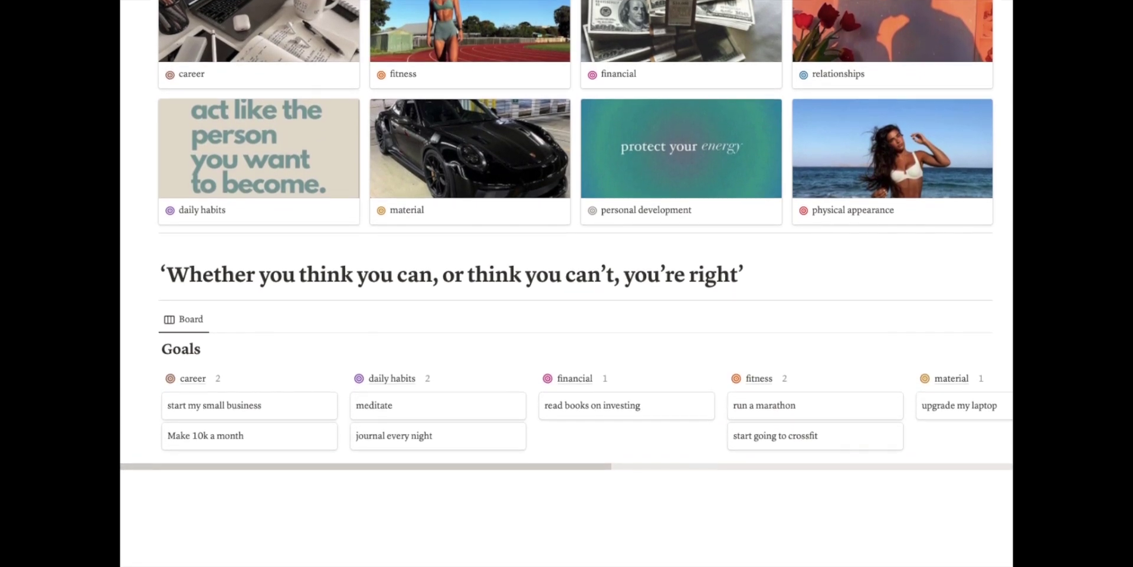
scroll(567, 402, right, 10)
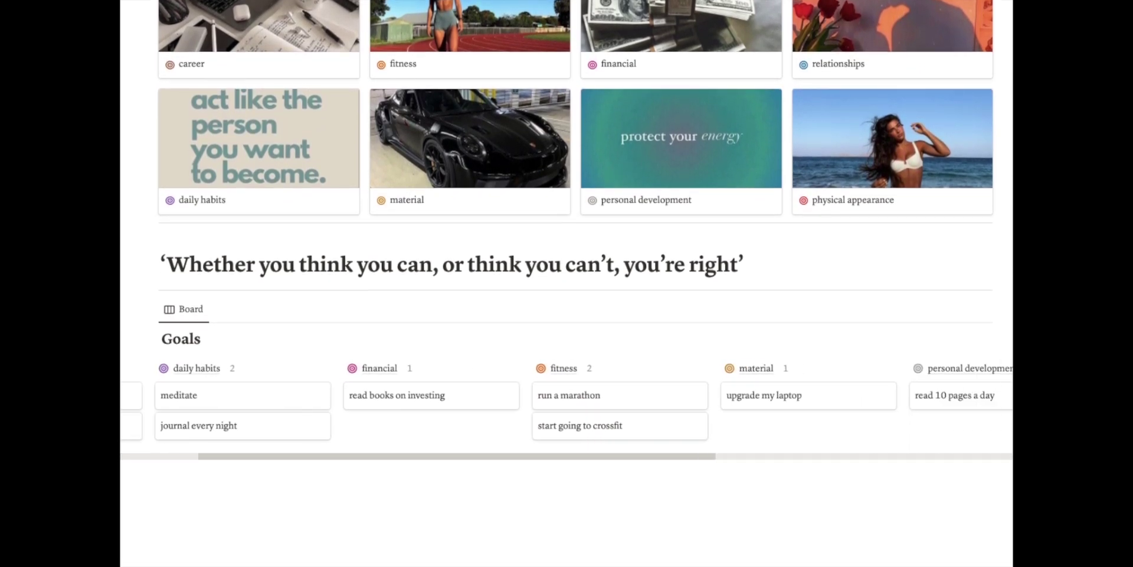
scroll(567, 402, left, 10)
scroll(578, 345, up, 8)
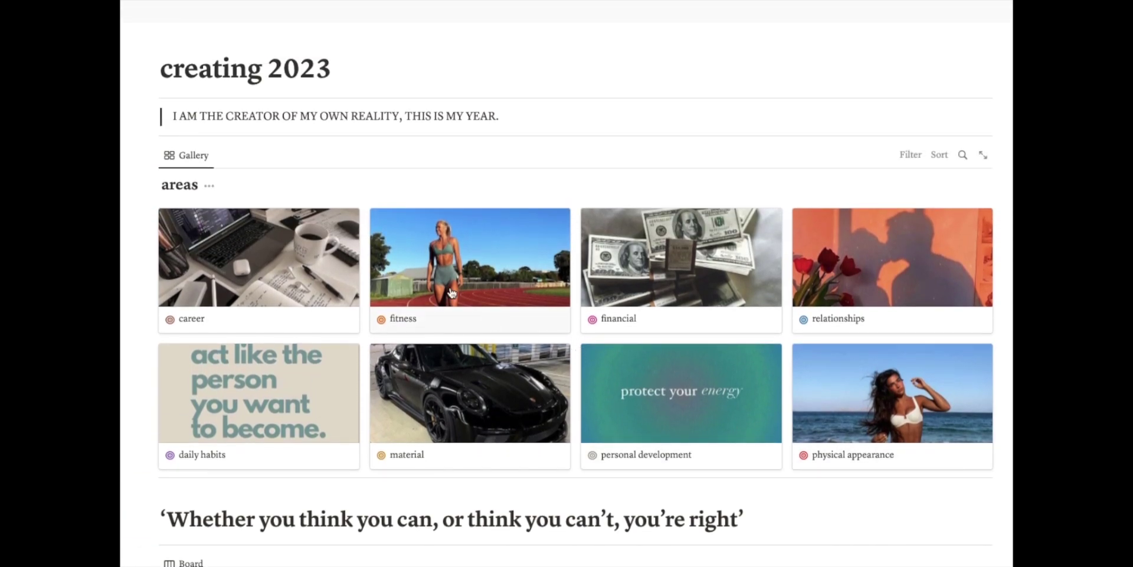
click(451, 291)
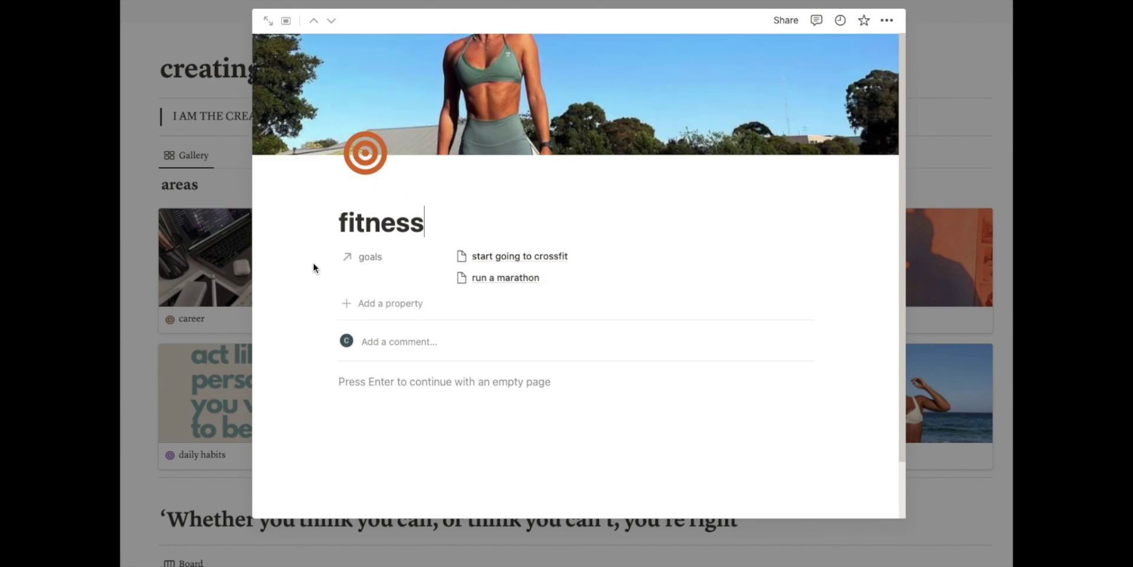
click(229, 179)
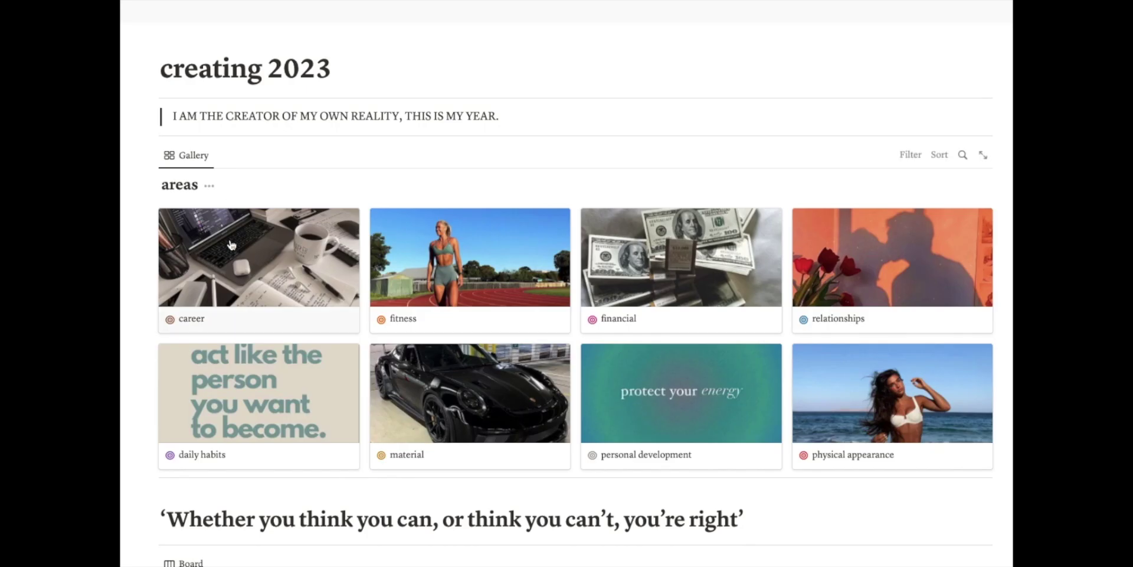
click(232, 245)
click(191, 218)
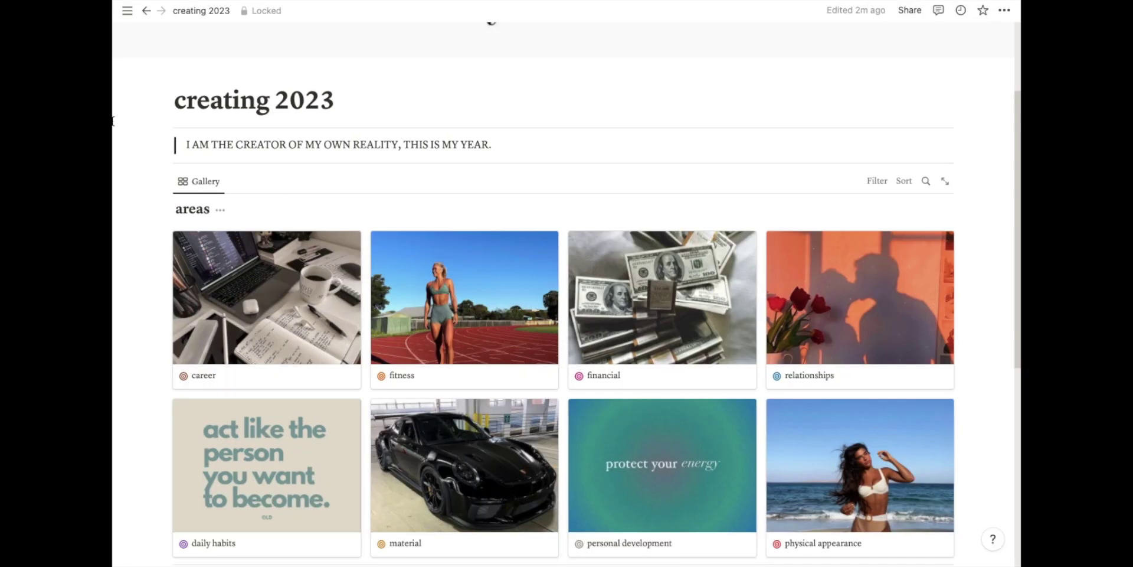
Create a new page titled "creating 2023" and set its font style to Serif.
mouse_move(125, 36)
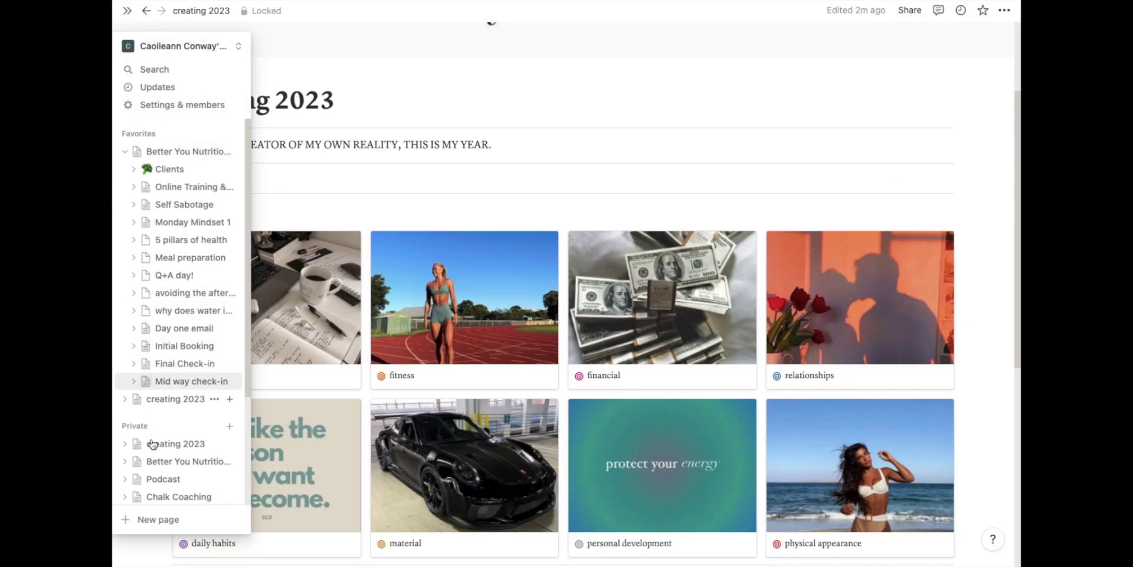
click(153, 520)
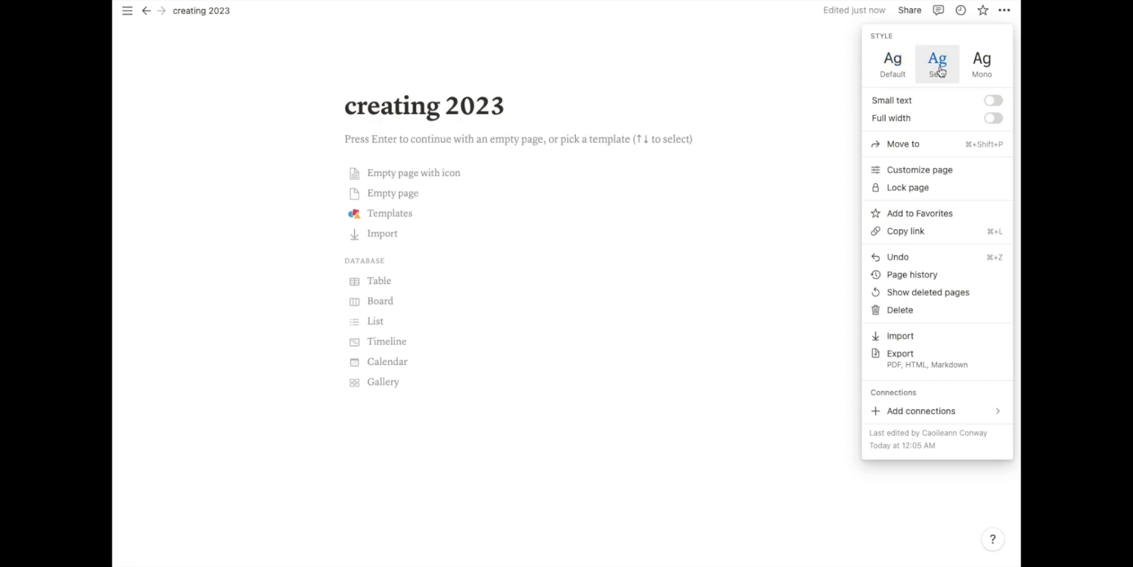
click(982, 62)
click(956, 72)
click(891, 68)
click(939, 67)
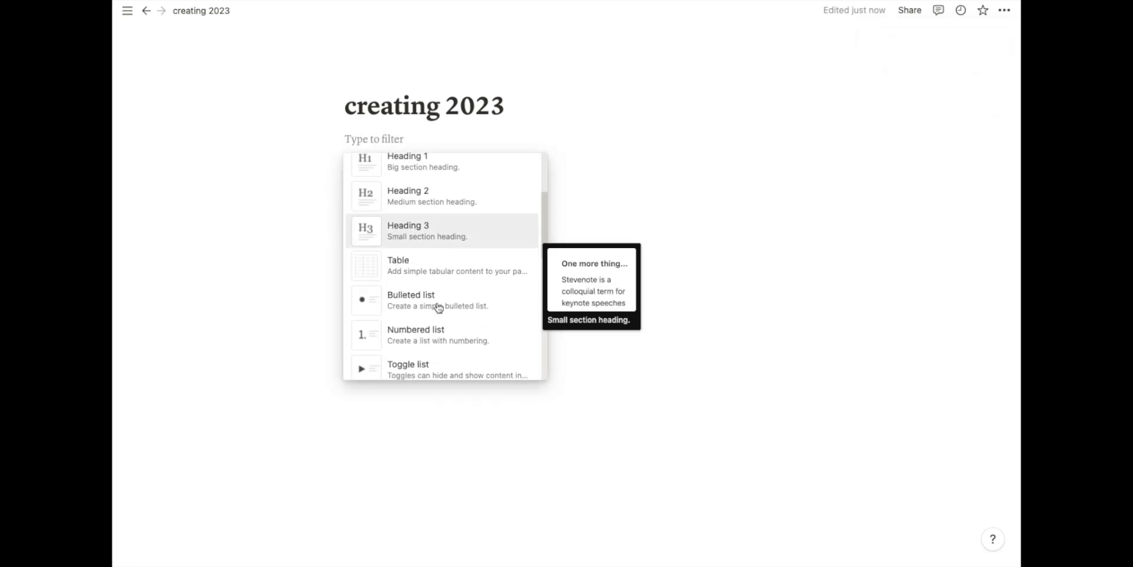
Insert an inline database under the page title and name it "goals".
scroll(438, 307, down, 2)
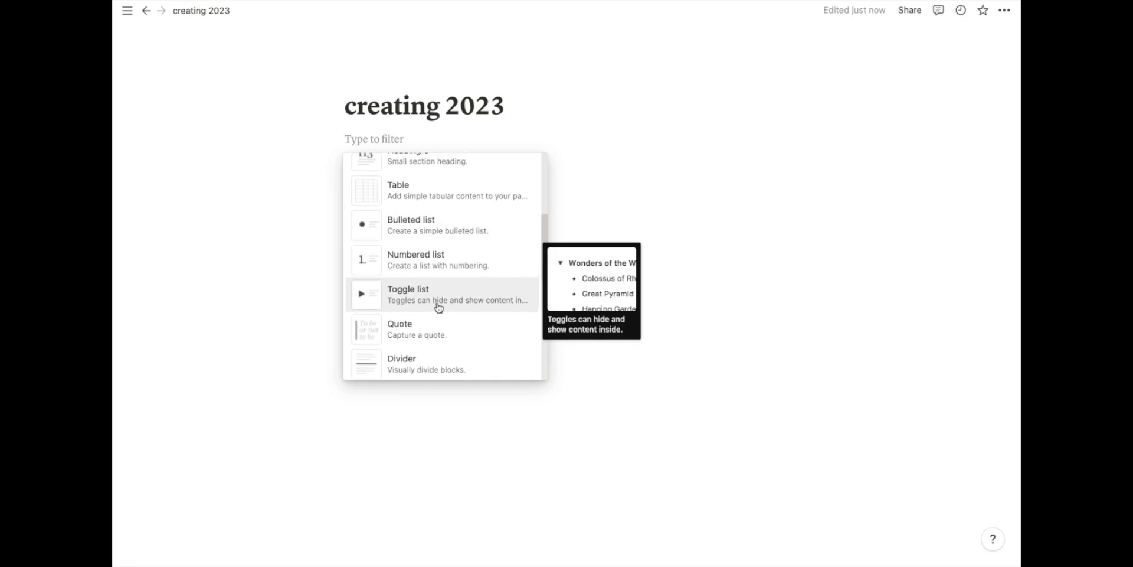
scroll(438, 307, down, 10)
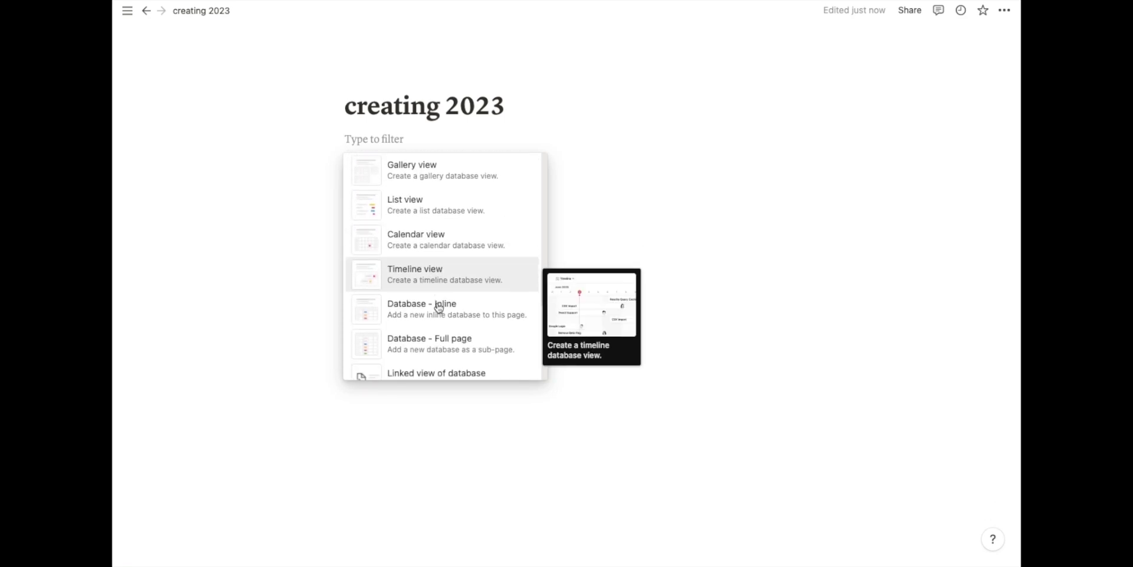
scroll(438, 307, down, 1)
click(421, 276)
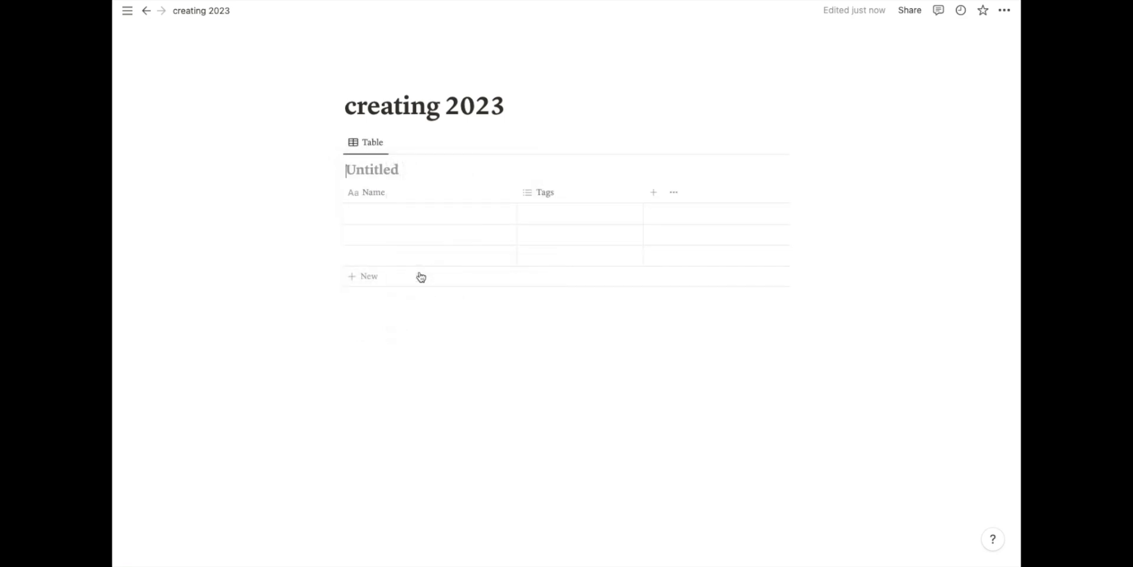
text(goals)
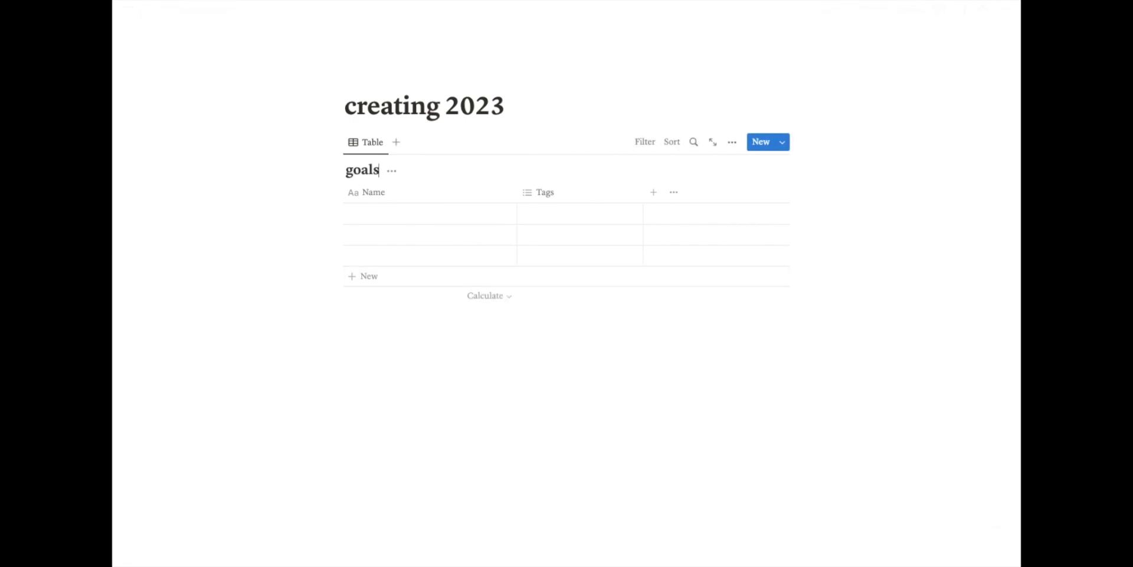
Fill the first three goals rows with "run a half marathon", "invest in quality skincare" and "join crossfit".
click(367, 213)
text(run a half marathon)
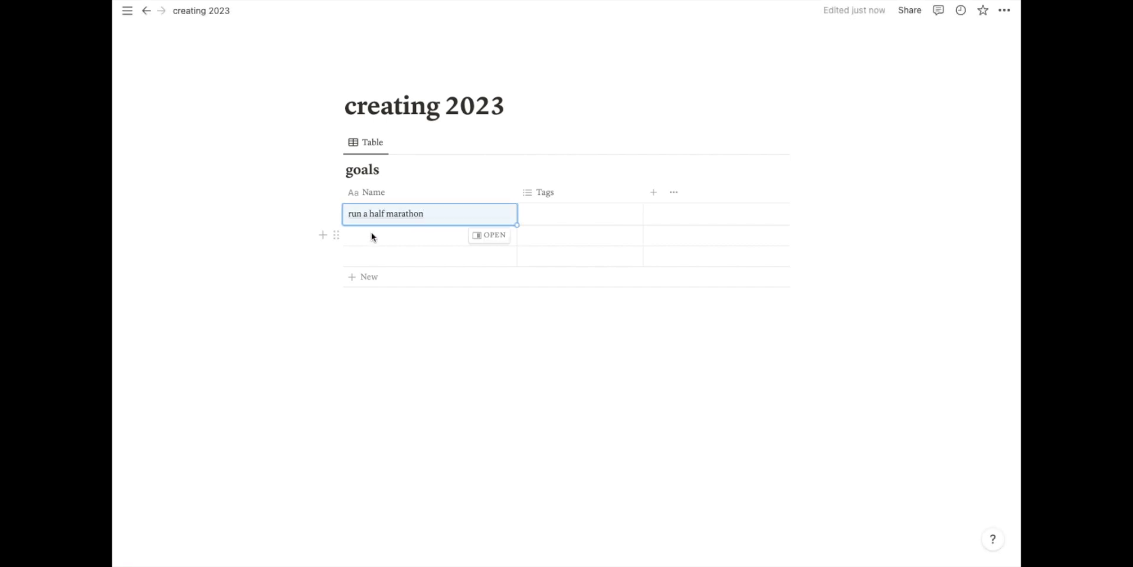
click(370, 235)
text(invest in quality skincare)
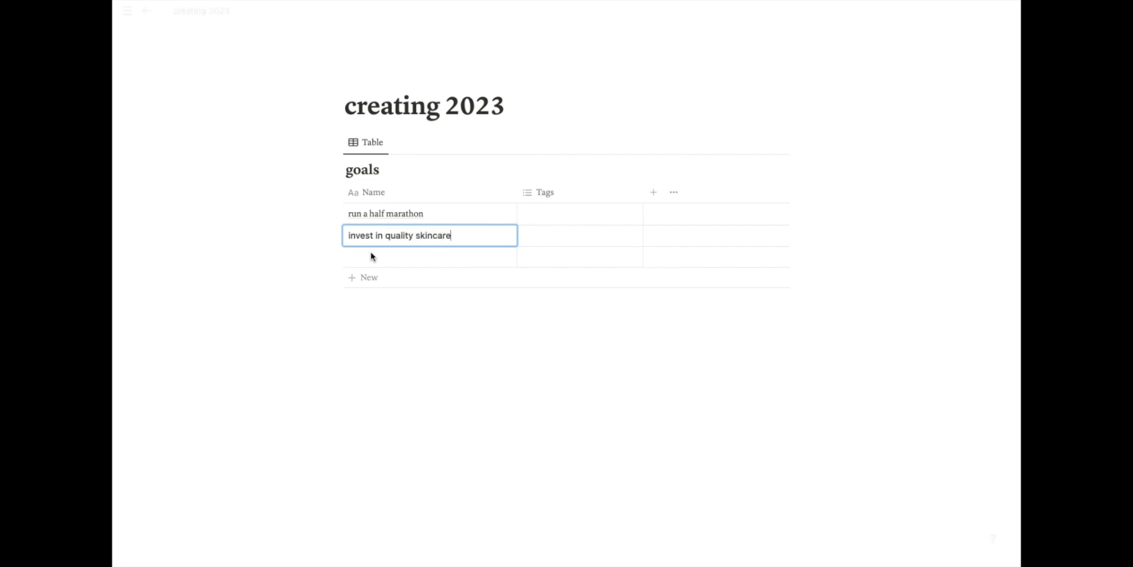
key(Escape)
click(372, 259)
text(join crossfit)
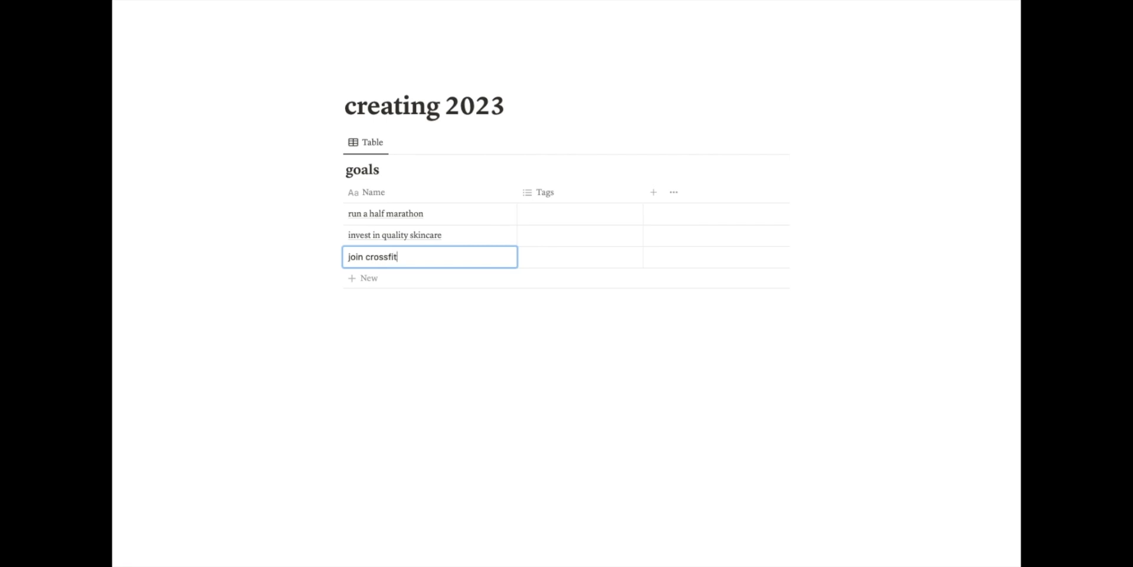
Add four more goals rows: "go for a walk", "learn how to invest", "find a therapist" and "start my small business".
click(362, 278)
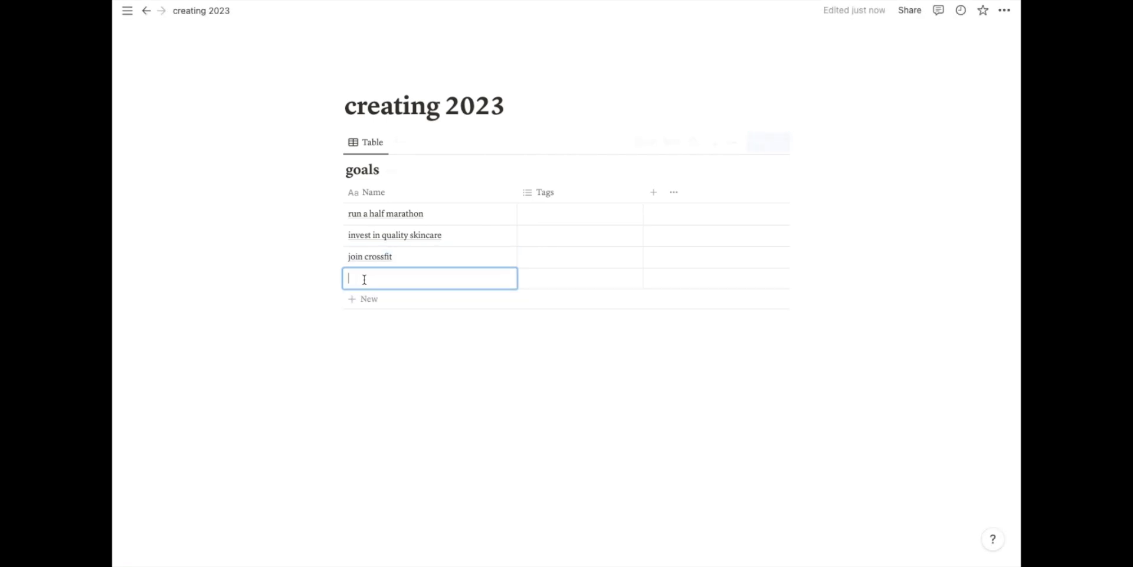
text(go for a walk)
click(362, 300)
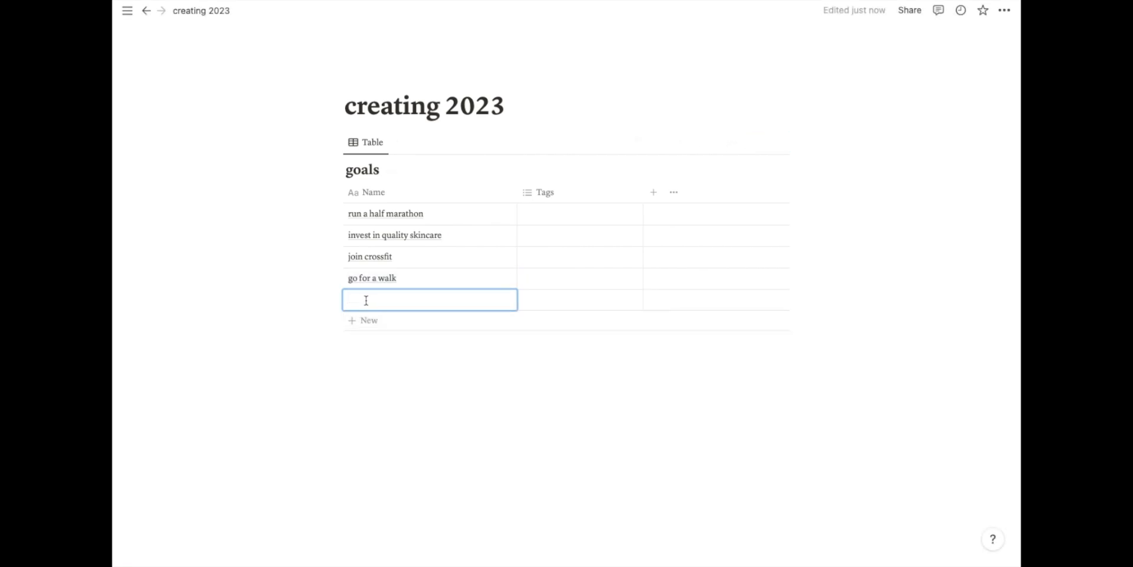
text(learn how to)
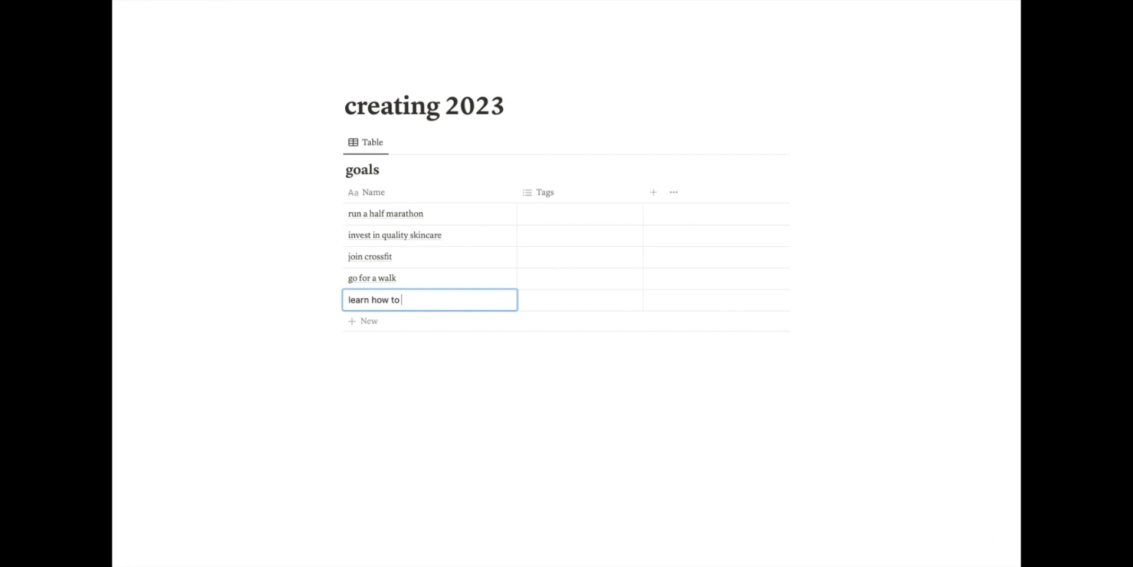
text( invest)
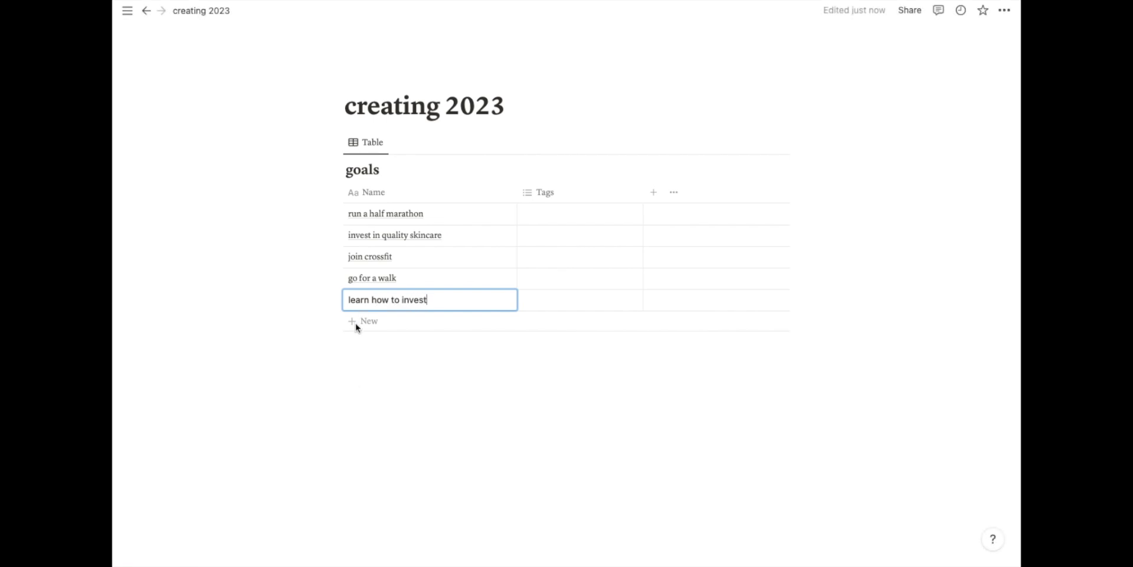
key(Escape)
click(354, 324)
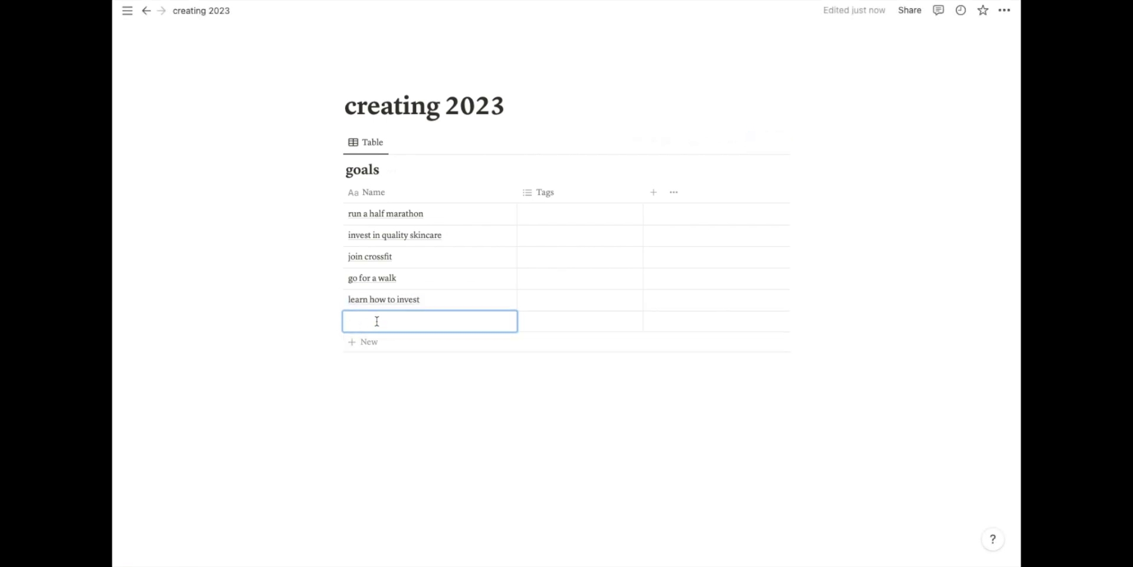
text(find a therapist)
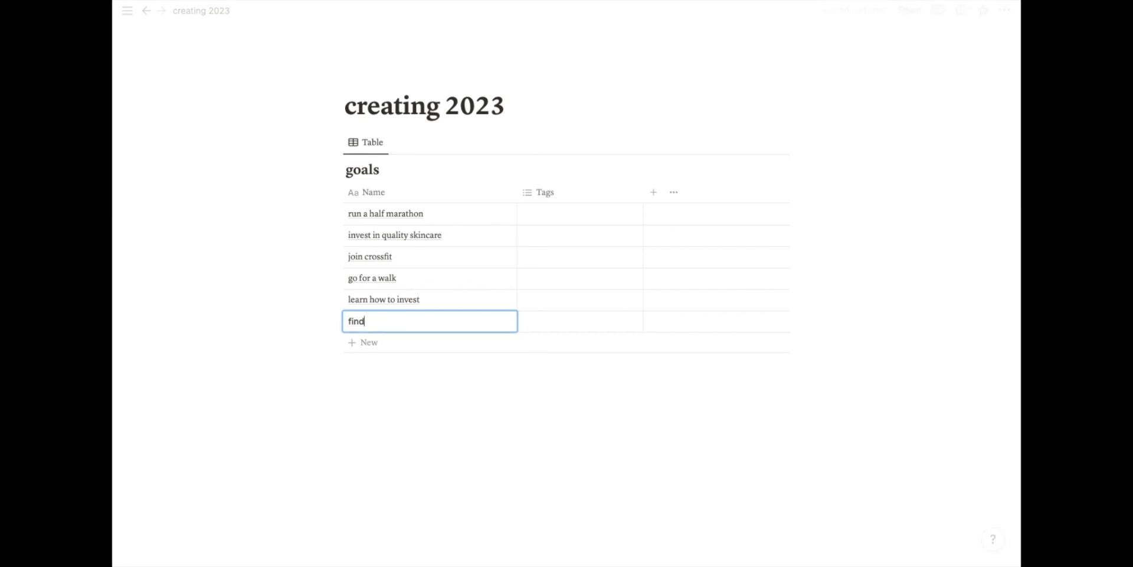
click(354, 342)
text(start my small business)
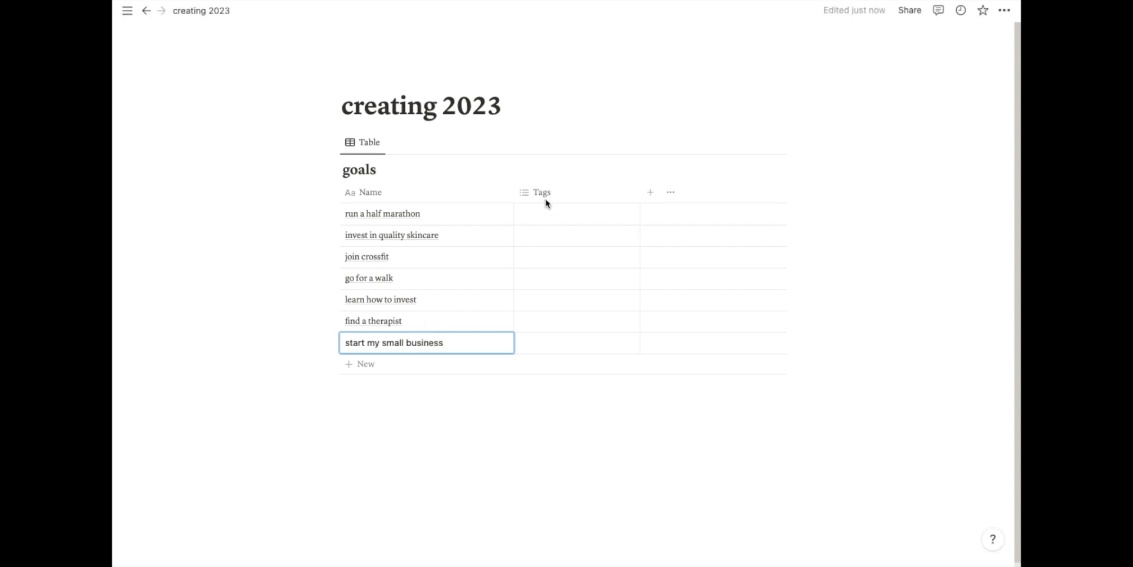
key(Escape)
Delete the Tags property from the goals table.
click(544, 193)
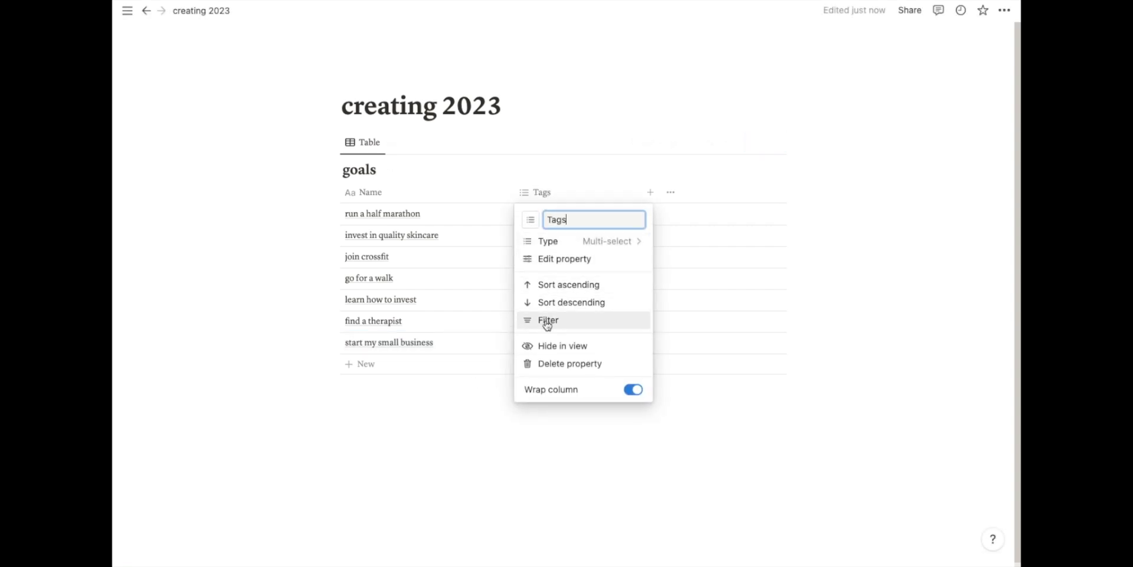
click(551, 365)
click(555, 293)
Add a Date property named "deadline" to the goals table.
click(526, 198)
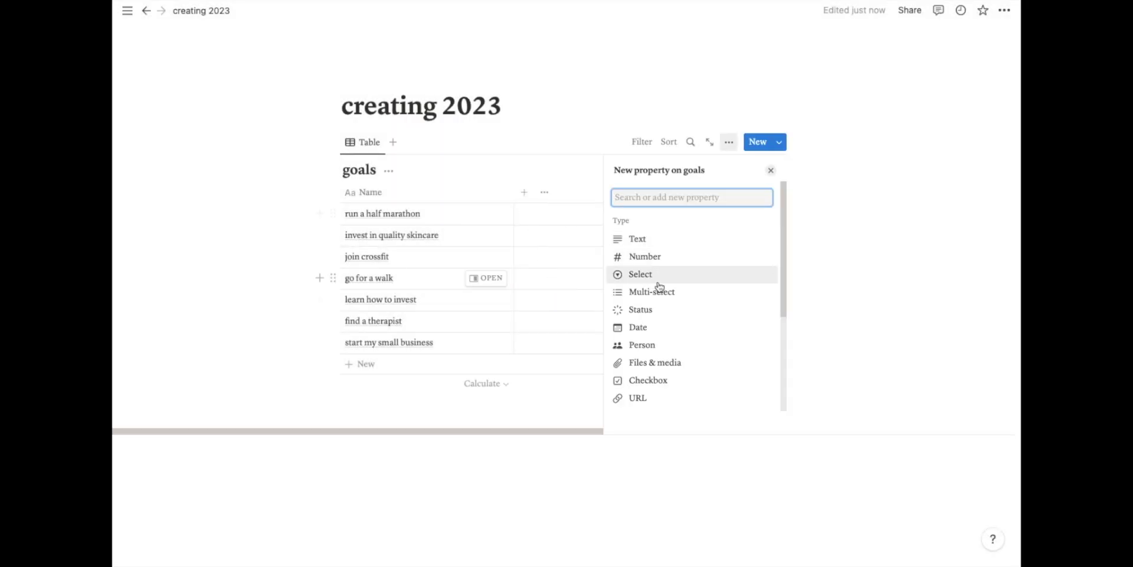
click(645, 328)
text(deadline)
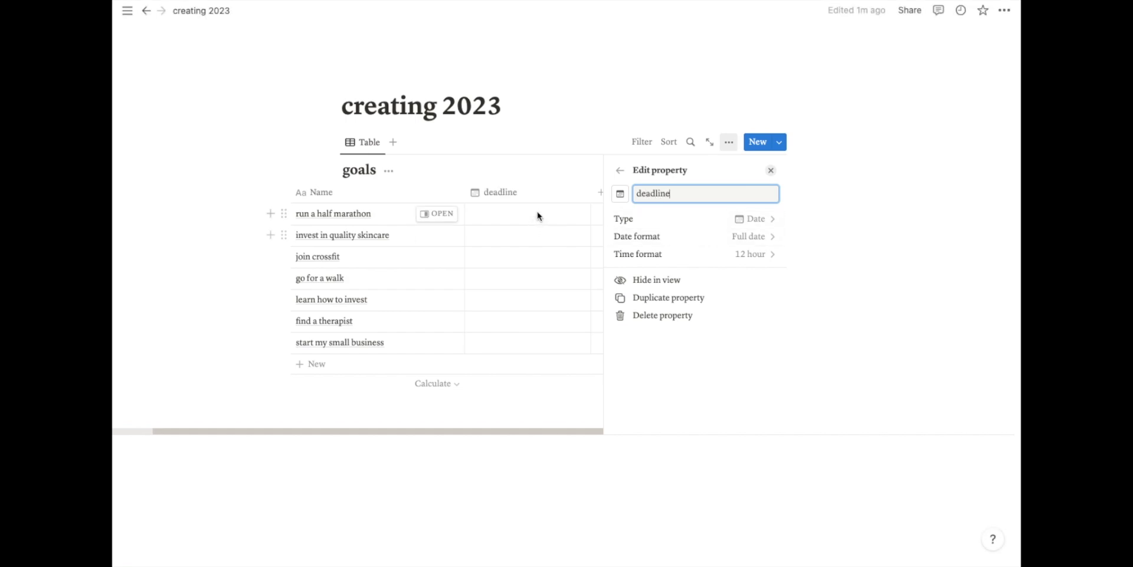
click(539, 214)
Add a Checkbox property named "done" to the goals table and untick it for the "run a half marathon" row.
click(647, 194)
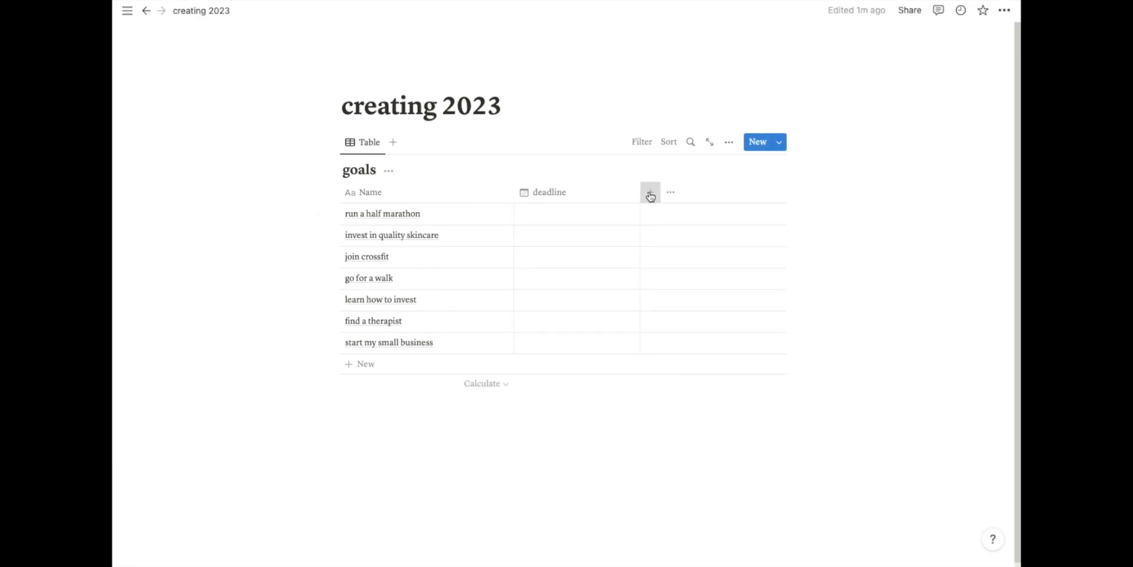
click(647, 193)
click(642, 380)
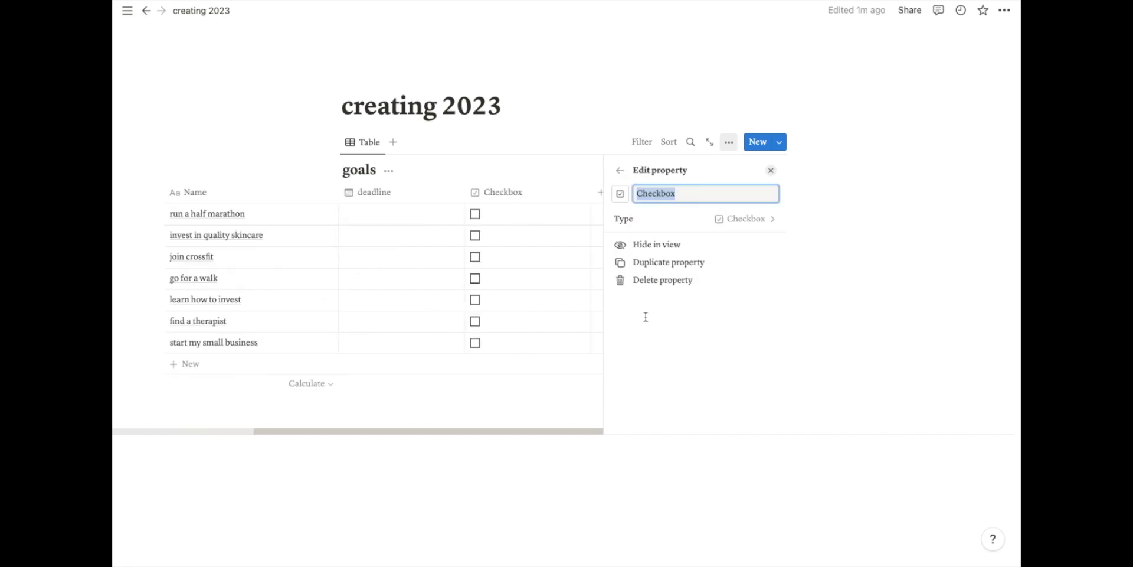
text(done)
click(515, 219)
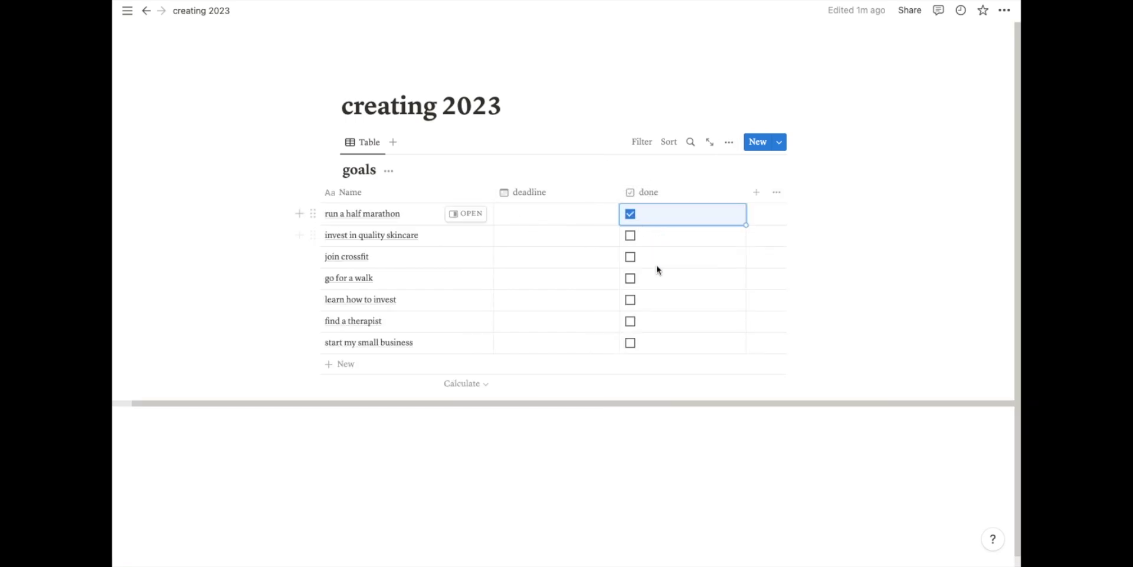
click(630, 214)
Insert a second inline database between the page title and the goals table, and name it "areas".
click(503, 107)
key(Return)
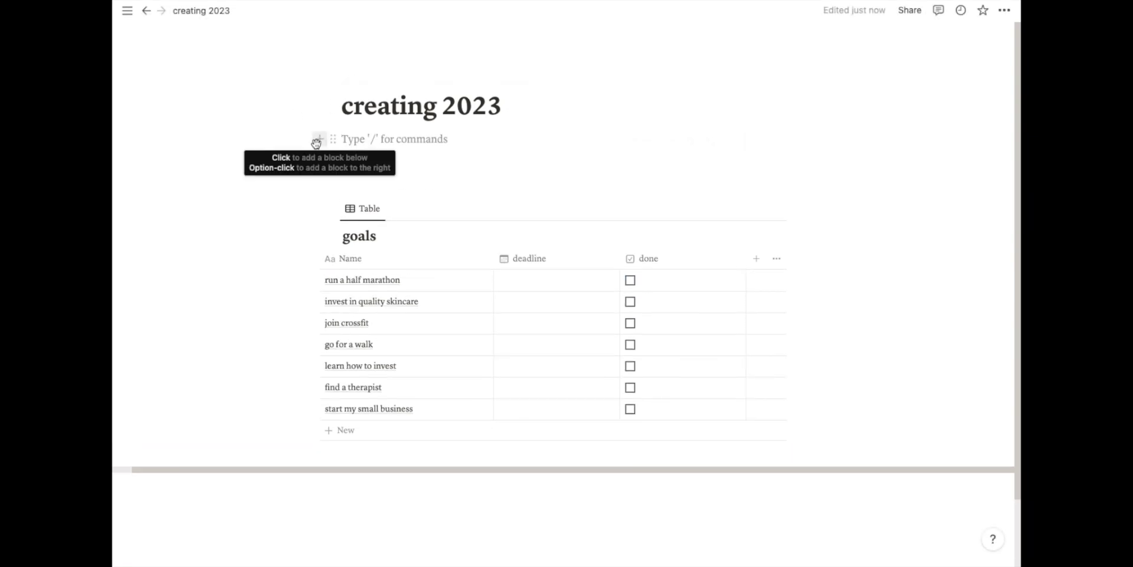
click(317, 141)
scroll(436, 304, down, 10)
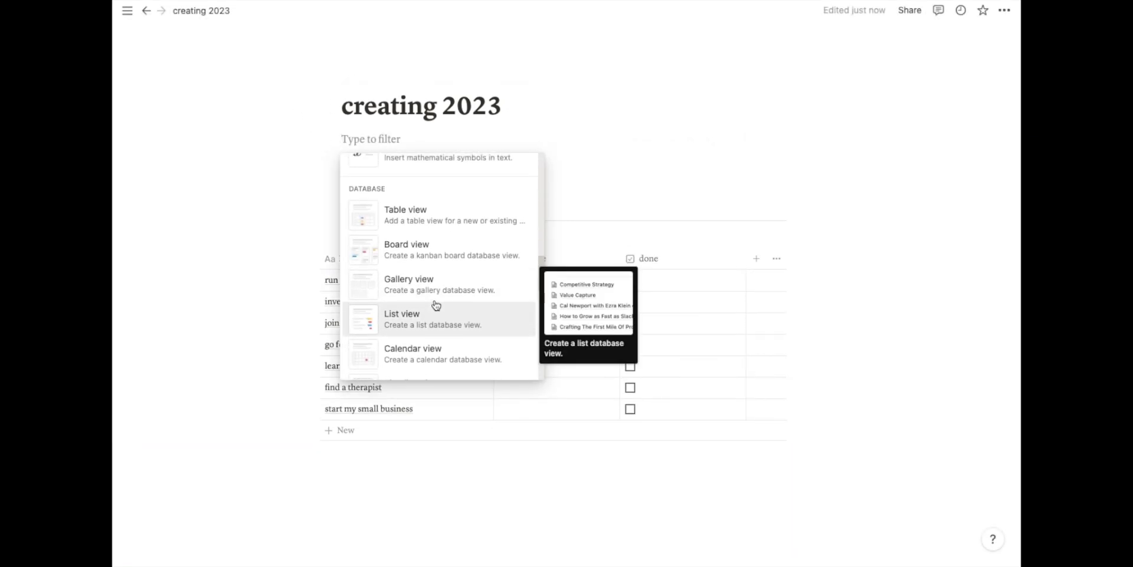
scroll(434, 313, down, 4)
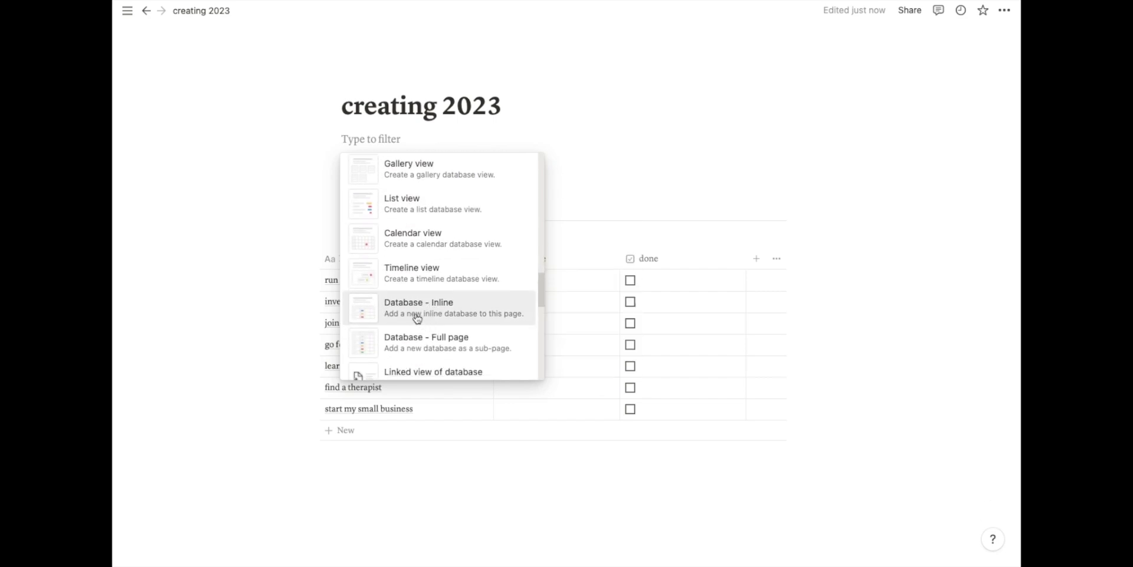
click(417, 318)
text(areas)
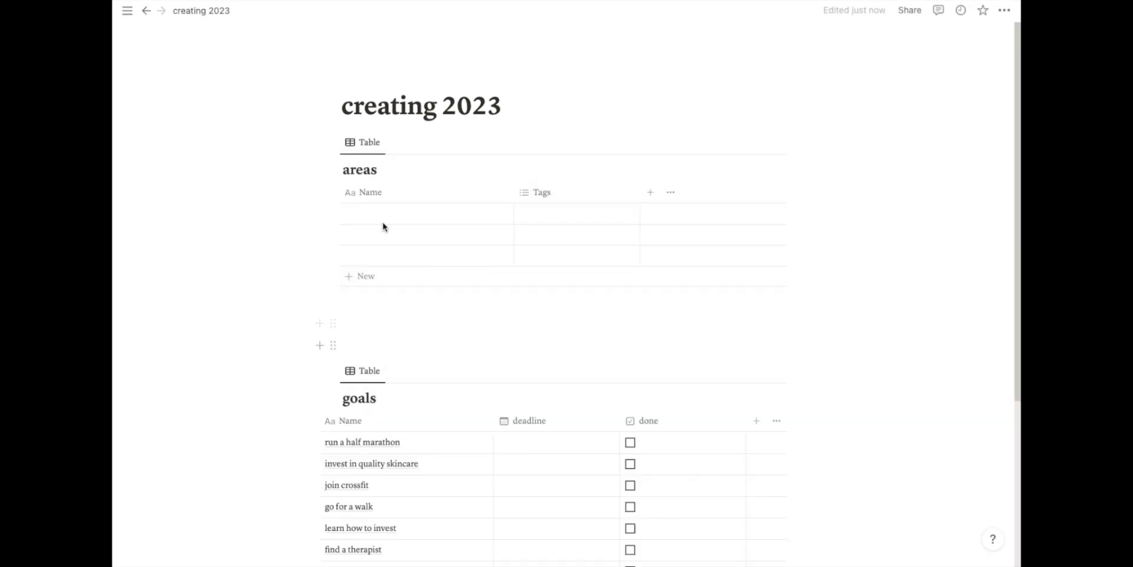
Fill the areas table's Name column with the rows "career", "fitness", "relationships" and "material".
click(382, 215)
text(caree)
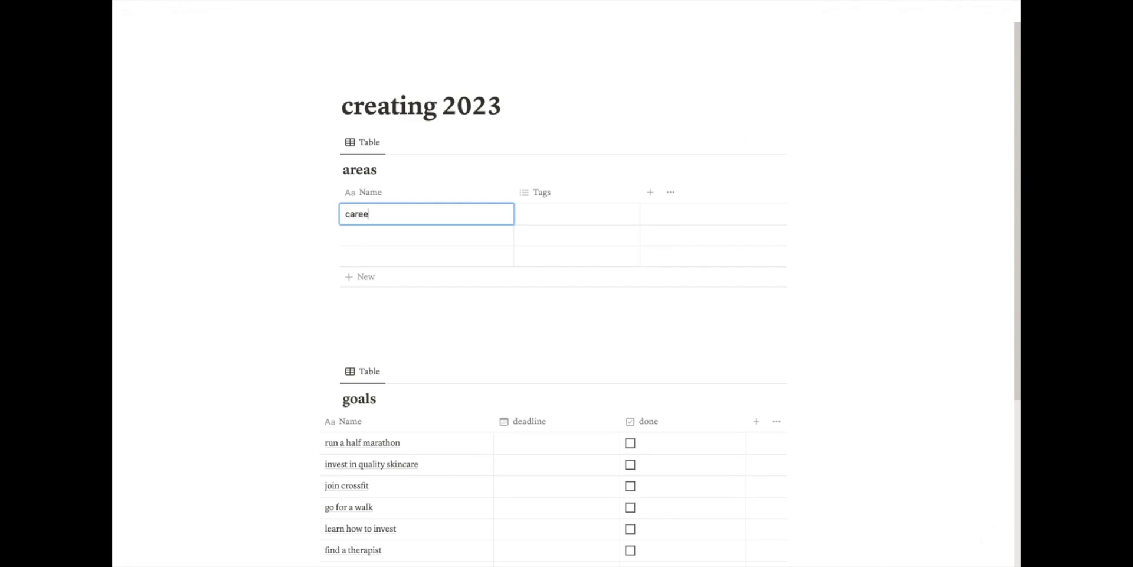
text(r)
click(381, 236)
text(fitness)
click(360, 257)
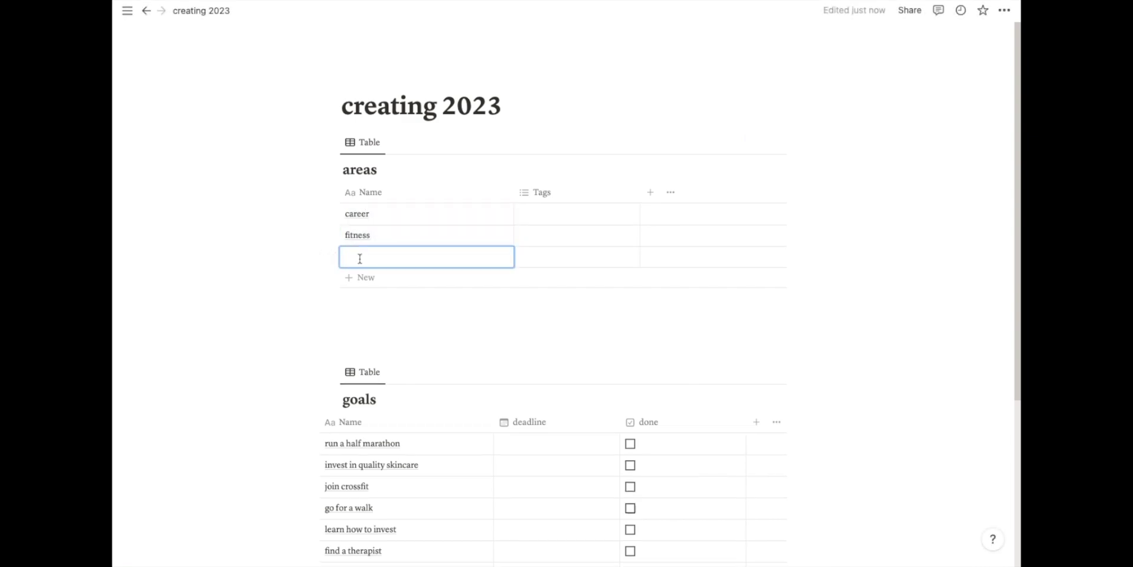
text(relationships)
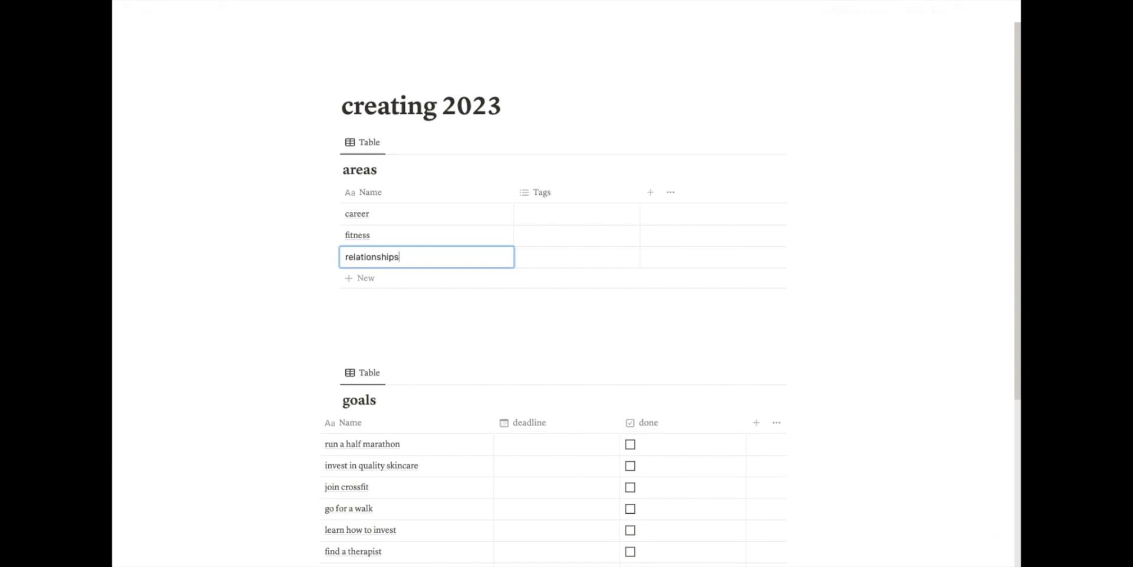
click(355, 279)
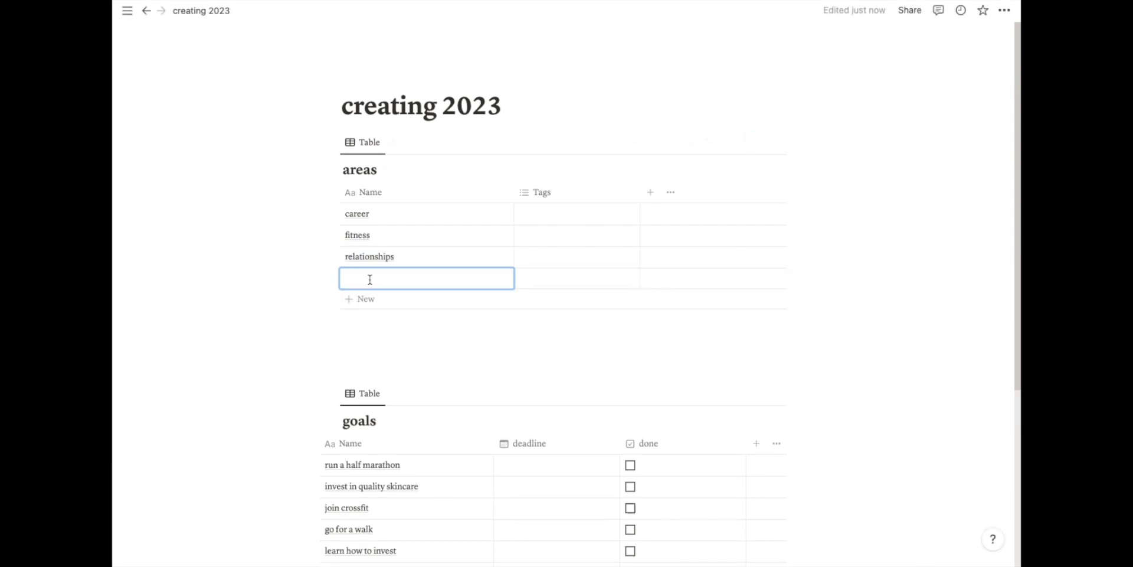
text(material)
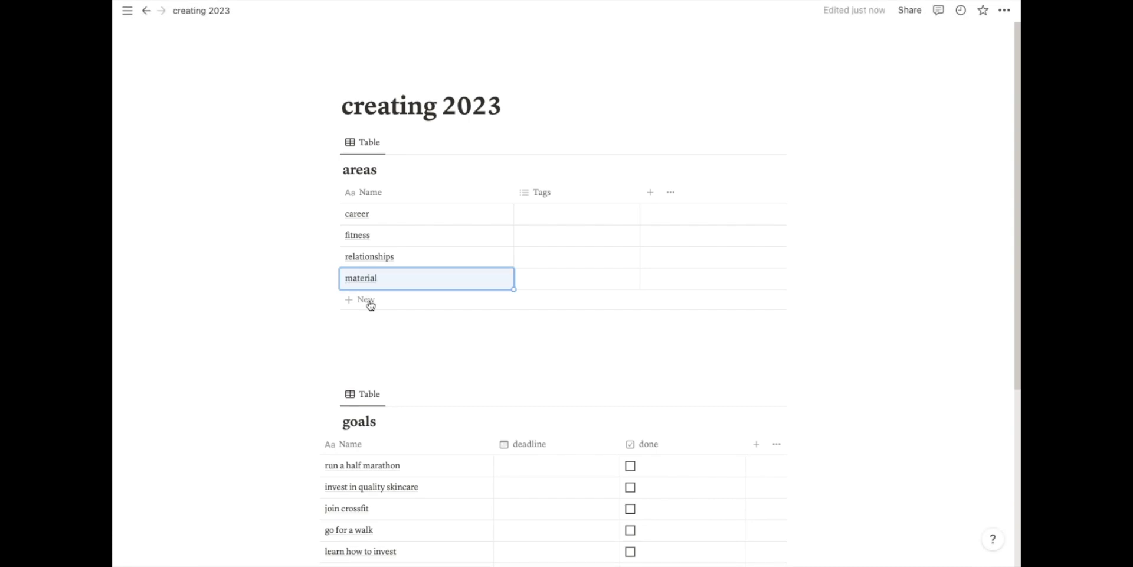
Add the rows "financial", "personal development", "physical appearance" and "daily habits" to the areas table.
click(366, 300)
text(fi)
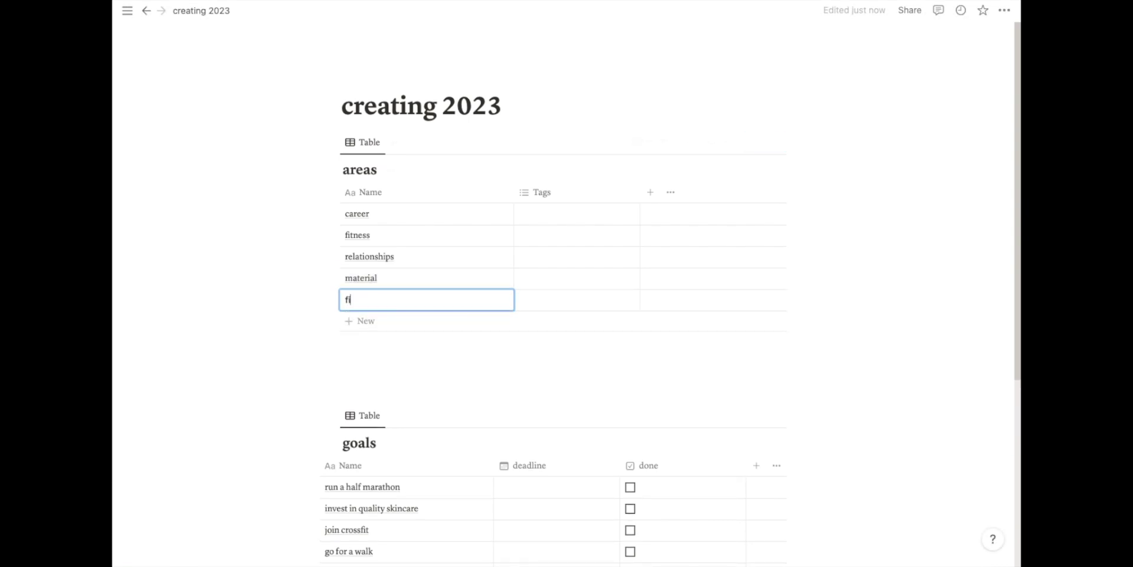
text(nancial)
key(Escape)
click(353, 322)
text(perso)
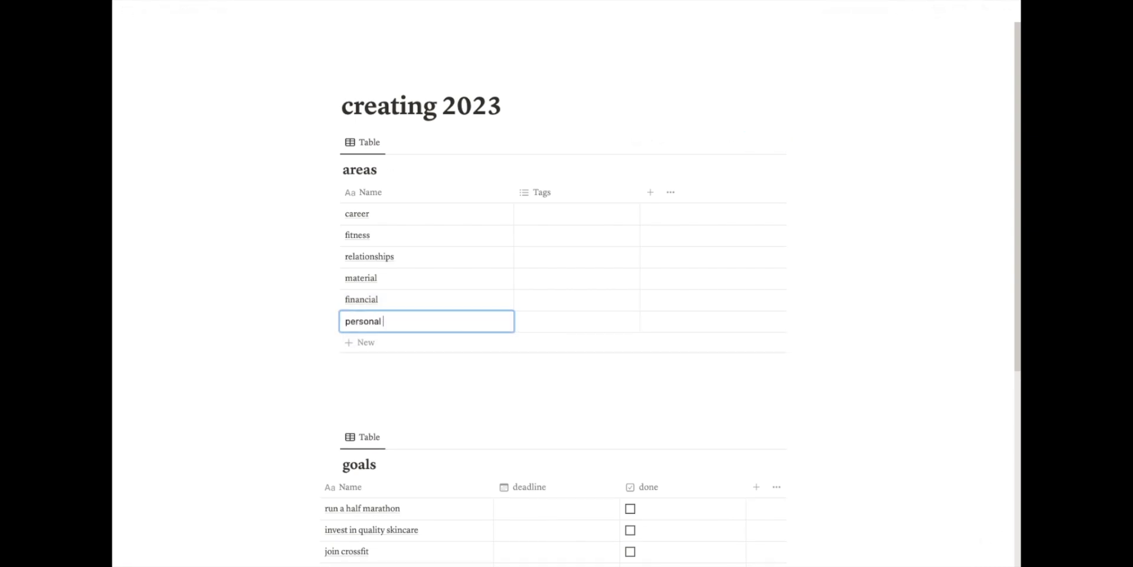
text(nal development)
key(Escape)
click(354, 343)
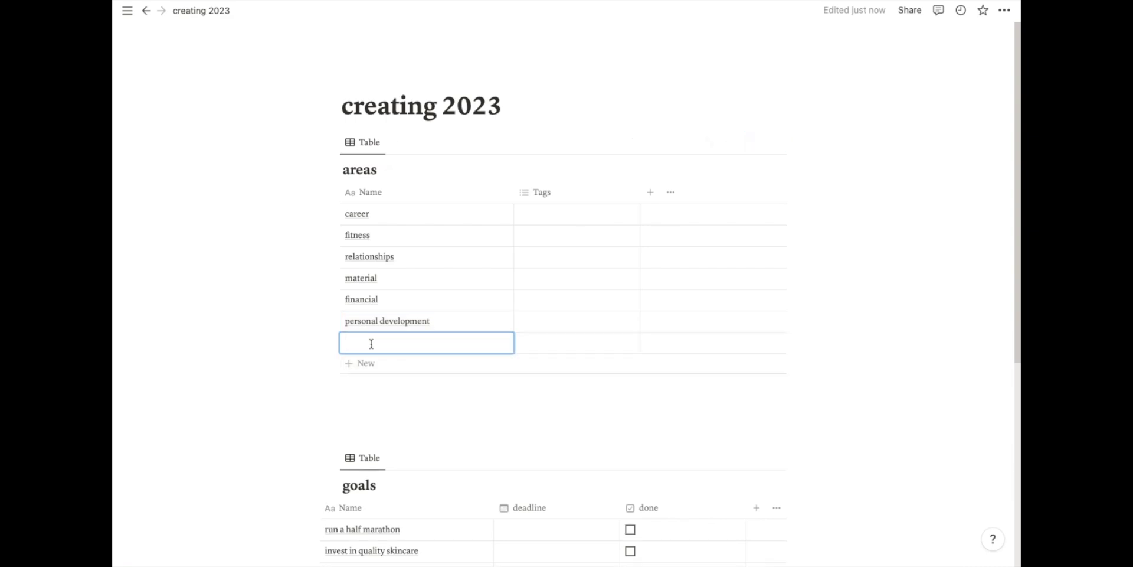
text(phyical appearance)
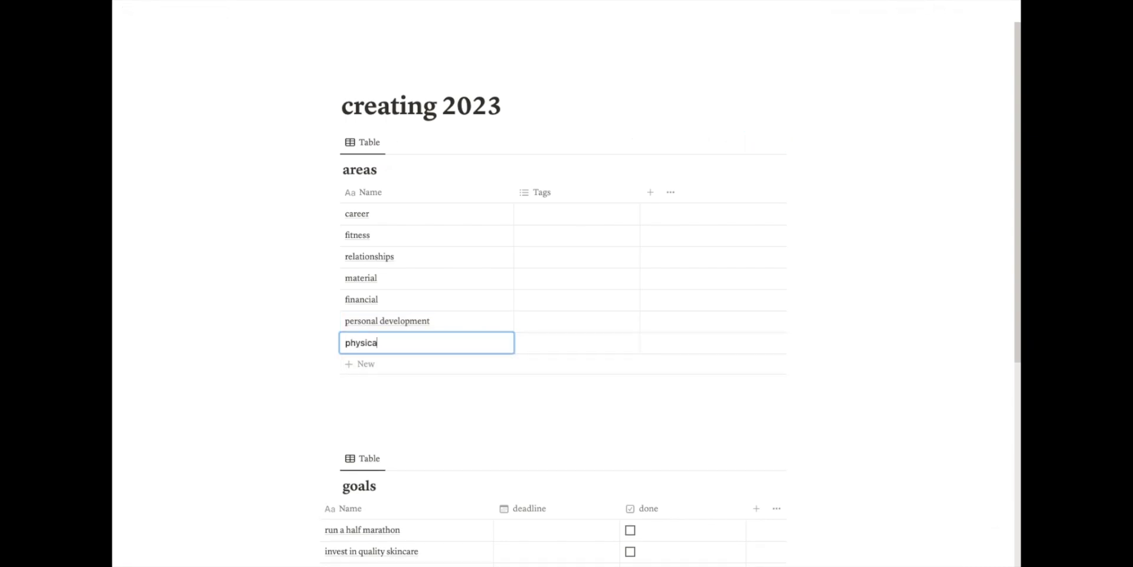
click(351, 364)
text(daily habits)
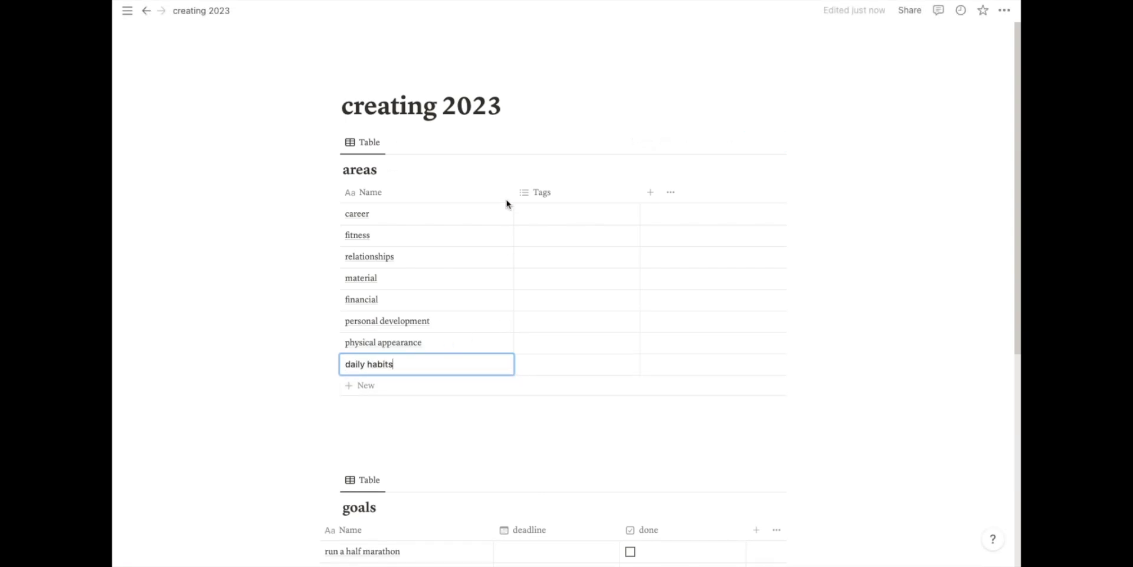
Rename the areas table's Tags property to "goals".
click(535, 192)
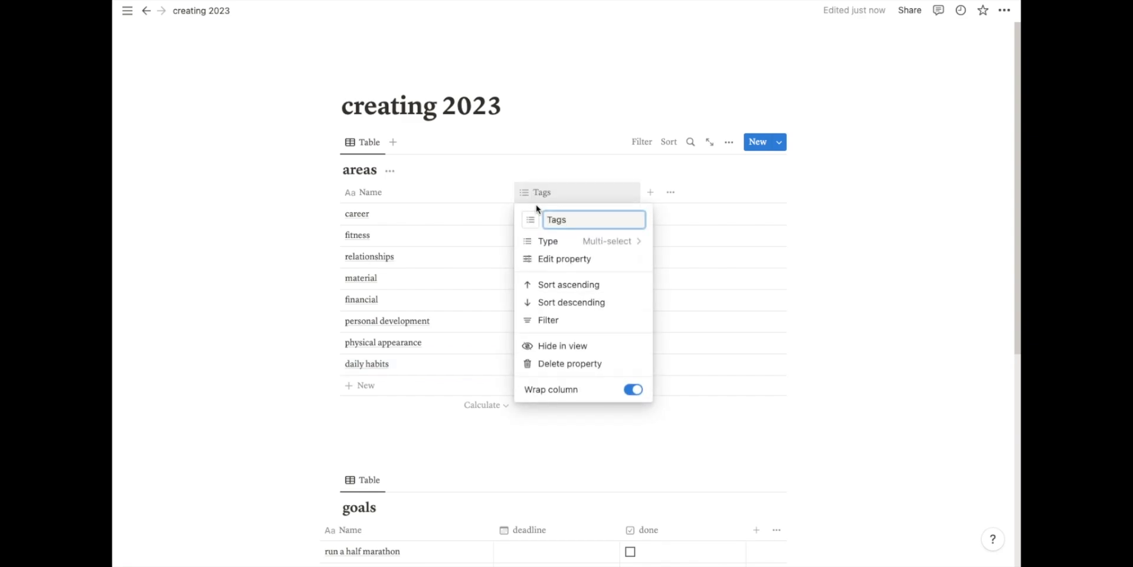
key(BackSpace)
key(BackSpace)
key(BackSpace)
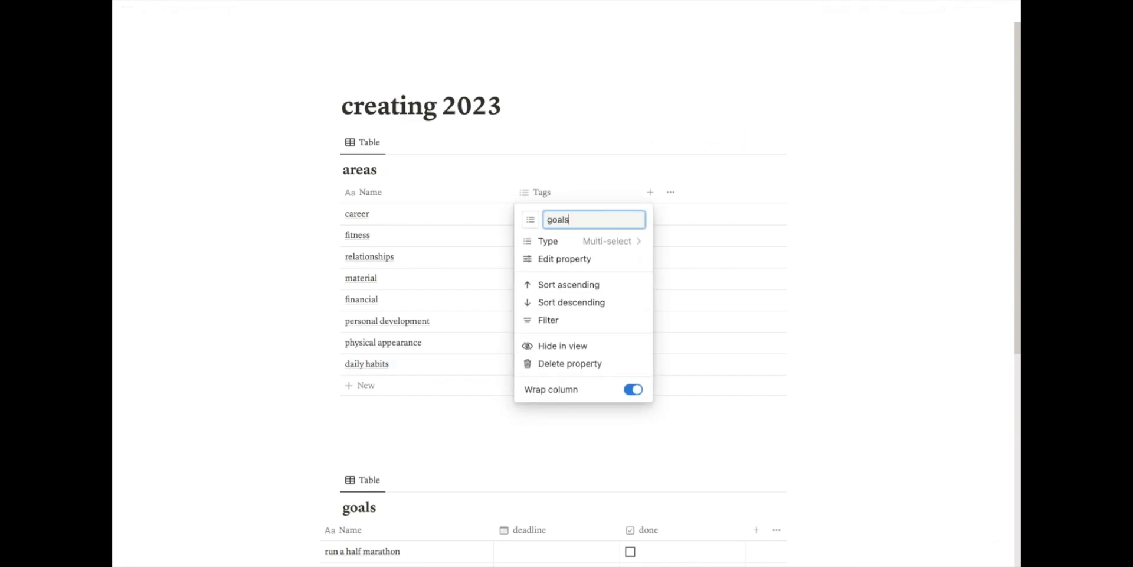
Change the areas table's goals property to a Relation with this page's goals database, shown on goals as well.
click(584, 242)
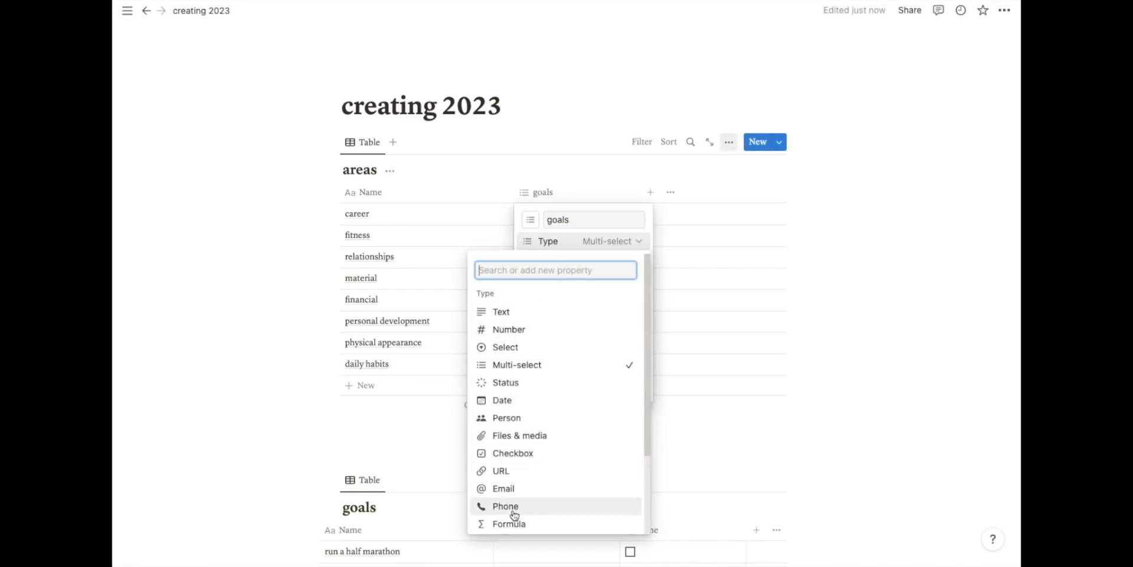
scroll(514, 514, down, 3)
click(507, 435)
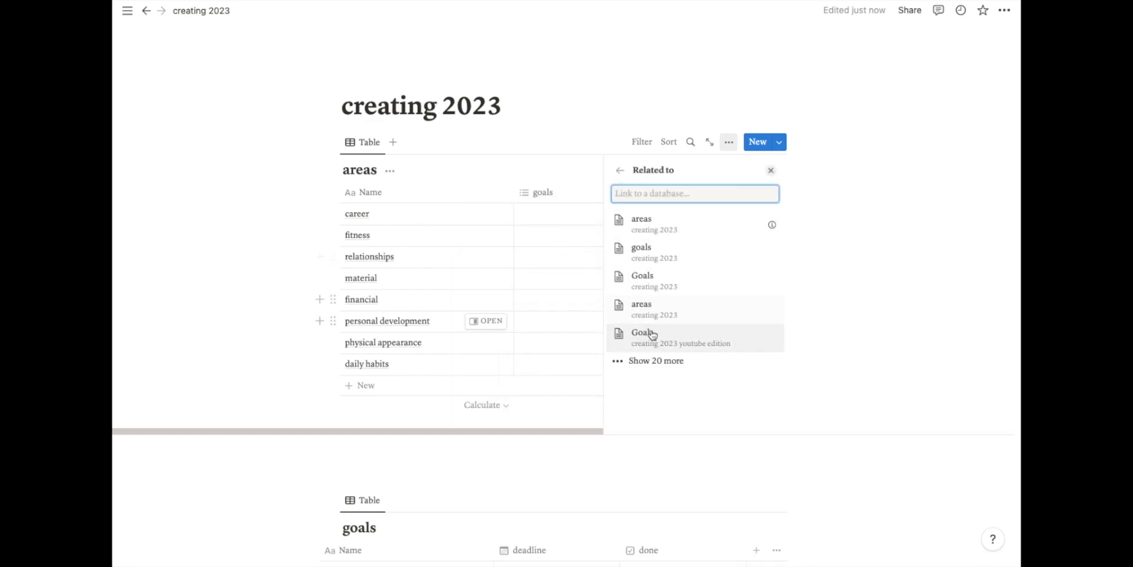
click(656, 260)
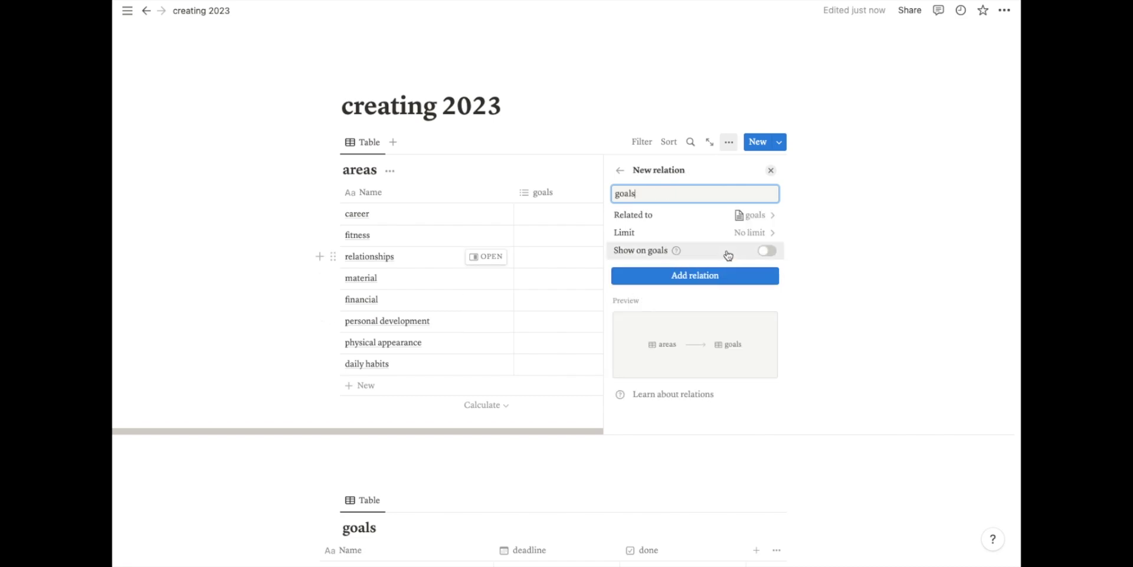
click(766, 251)
click(716, 322)
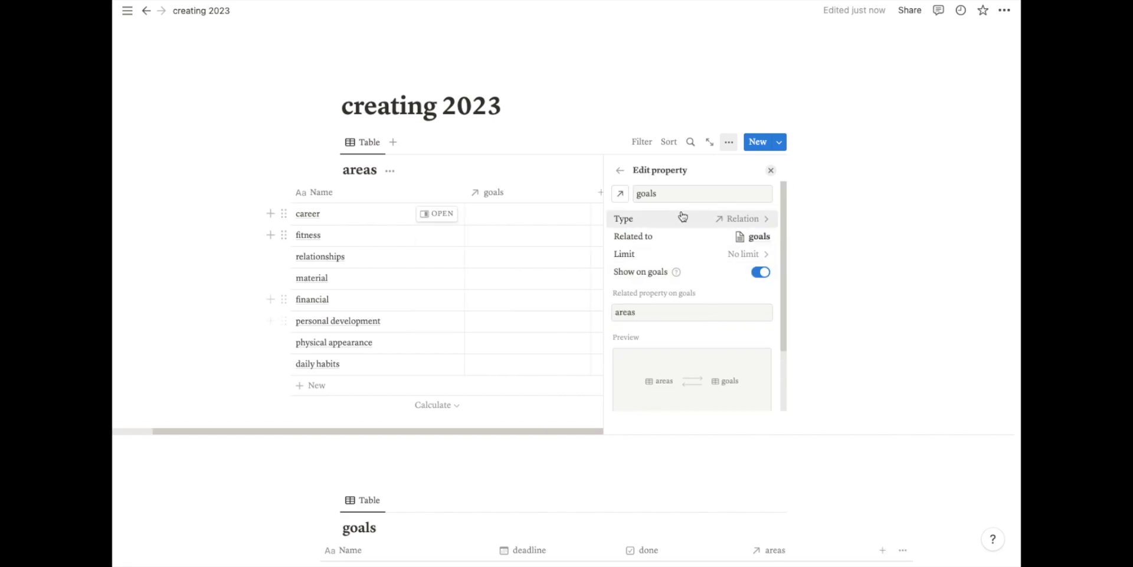
In the areas table, link "start my small business" to career and "join crossfit" to fitness.
click(532, 218)
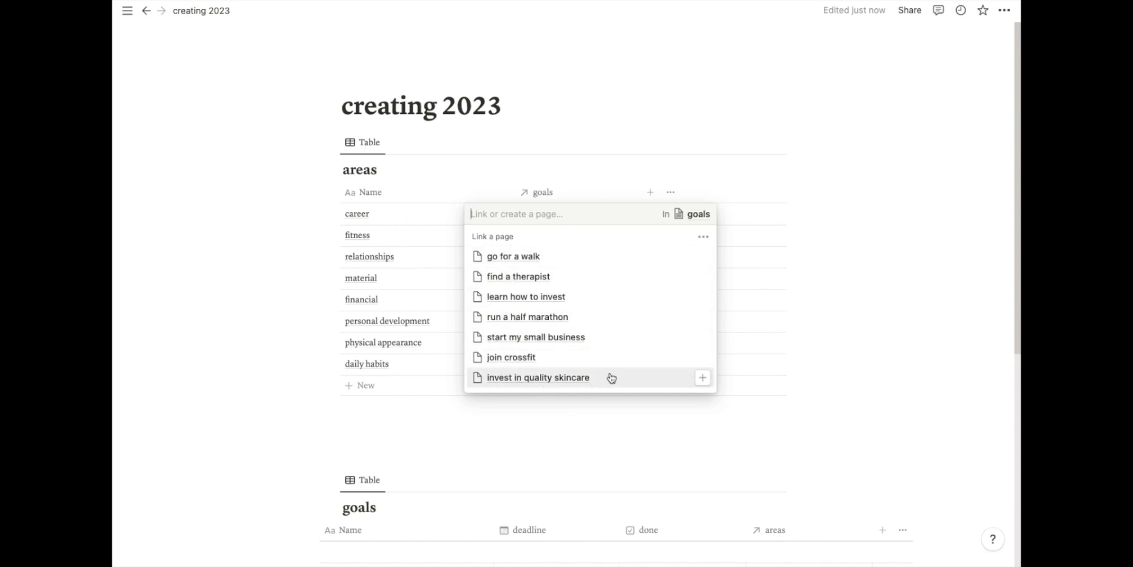
click(701, 338)
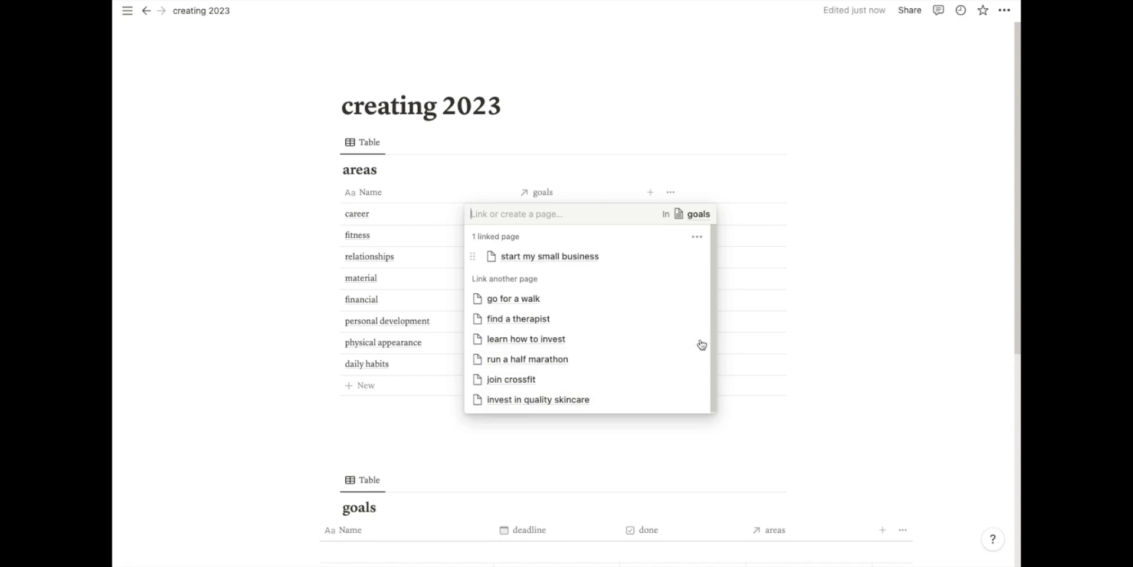
click(418, 250)
click(544, 241)
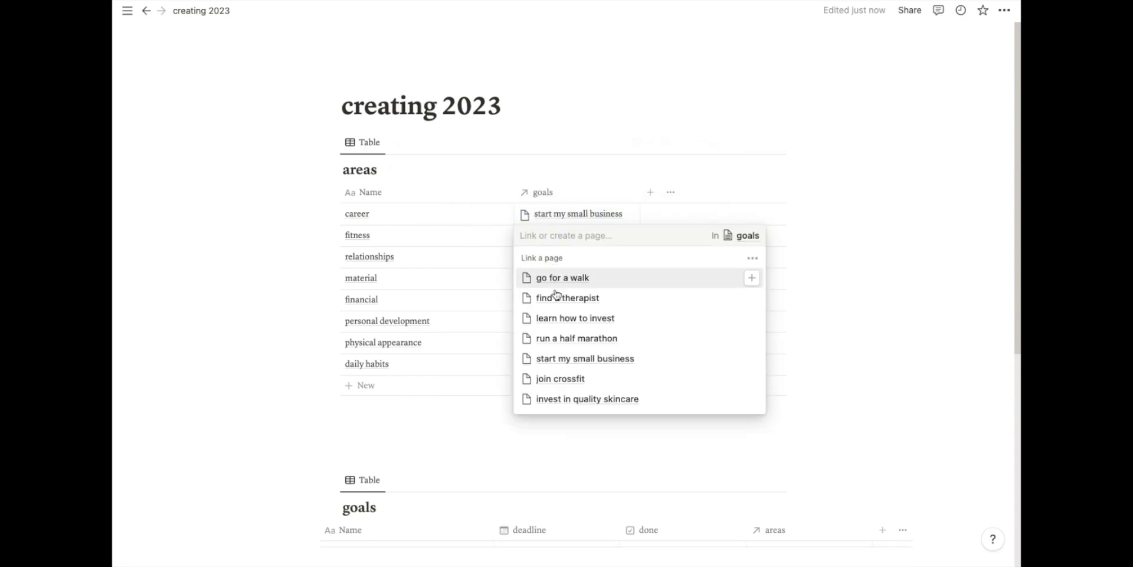
click(751, 378)
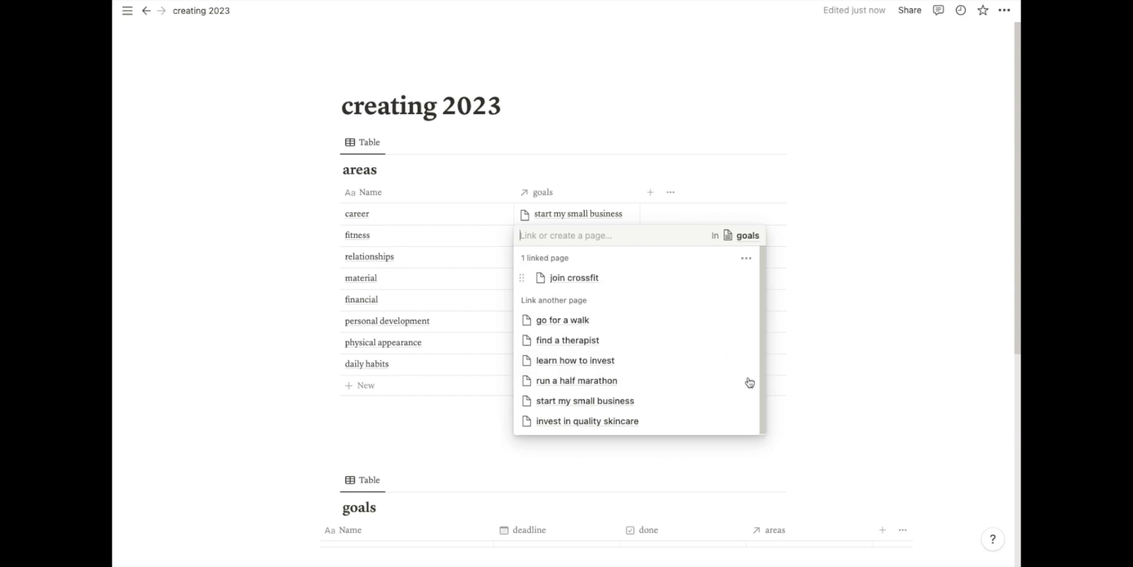
click(824, 319)
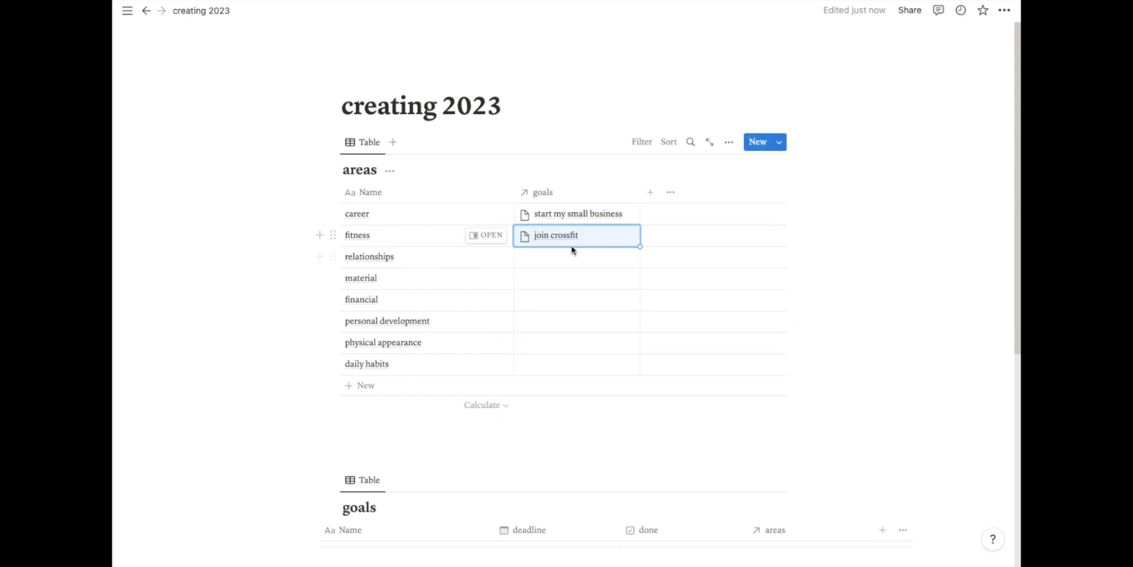
In the goals table, link "run a half marathon" to fitness and "invest in quality skincare" to physical appearance.
scroll(572, 248, down, 5)
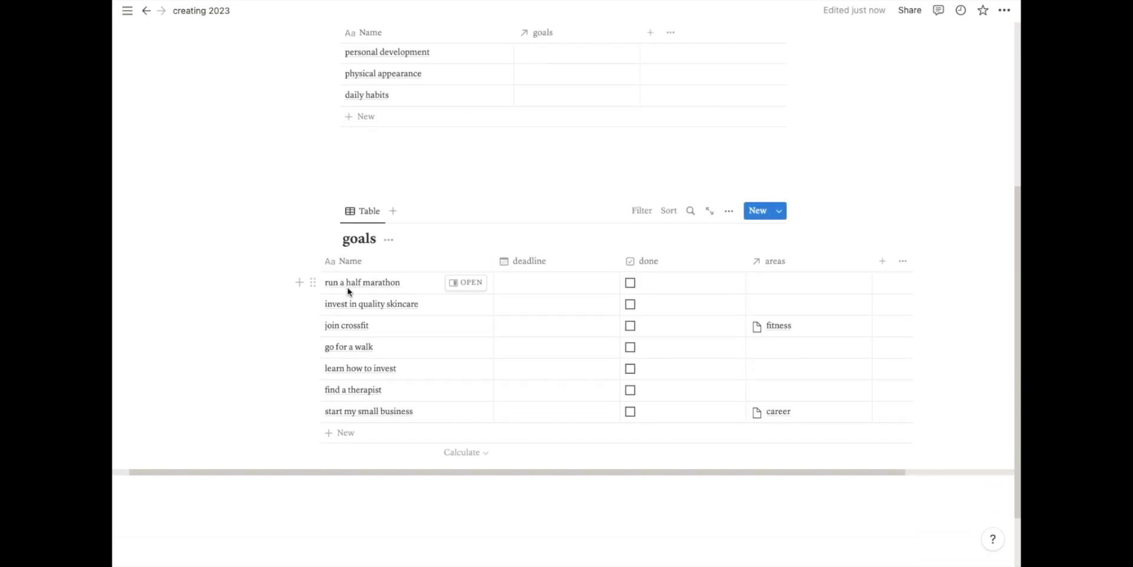
click(755, 278)
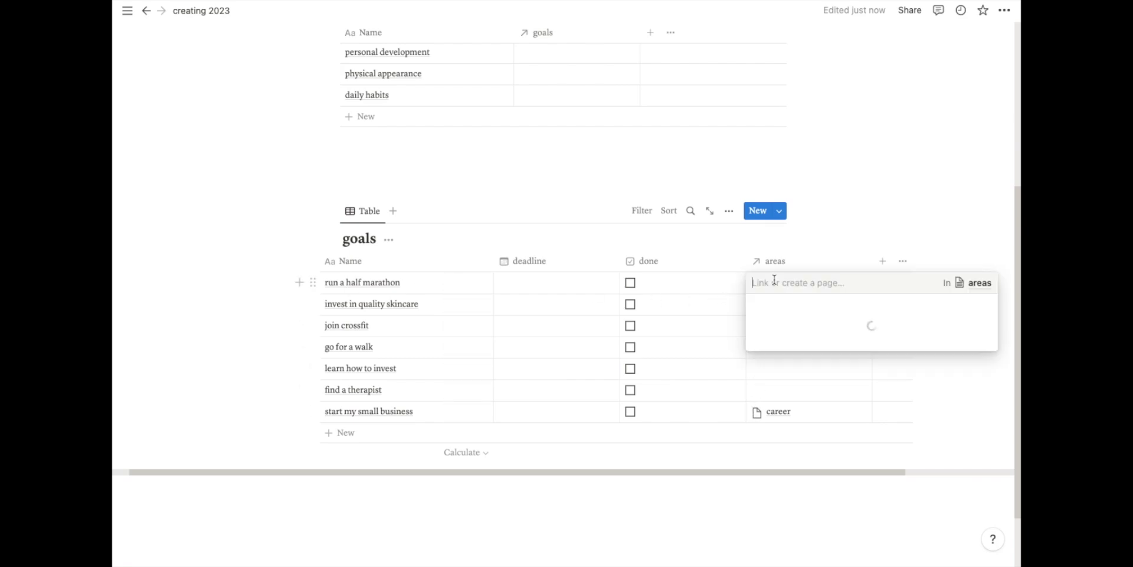
click(784, 434)
key(Escape)
click(768, 308)
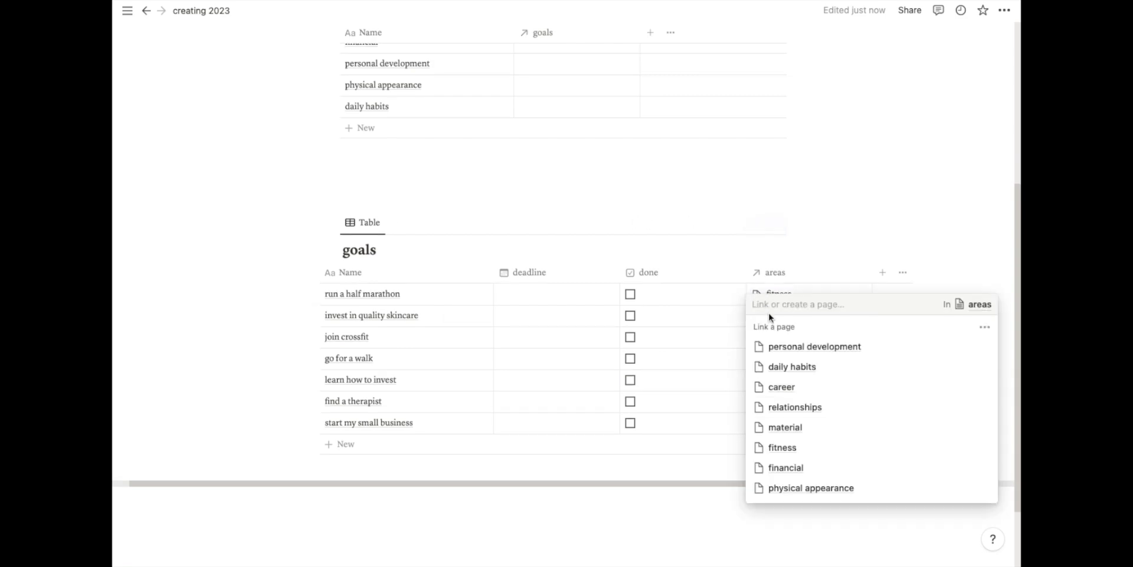
click(796, 489)
key(Escape)
Link "go for a walk" to daily habits and "learn how to invest" to financial in the goals table.
click(761, 368)
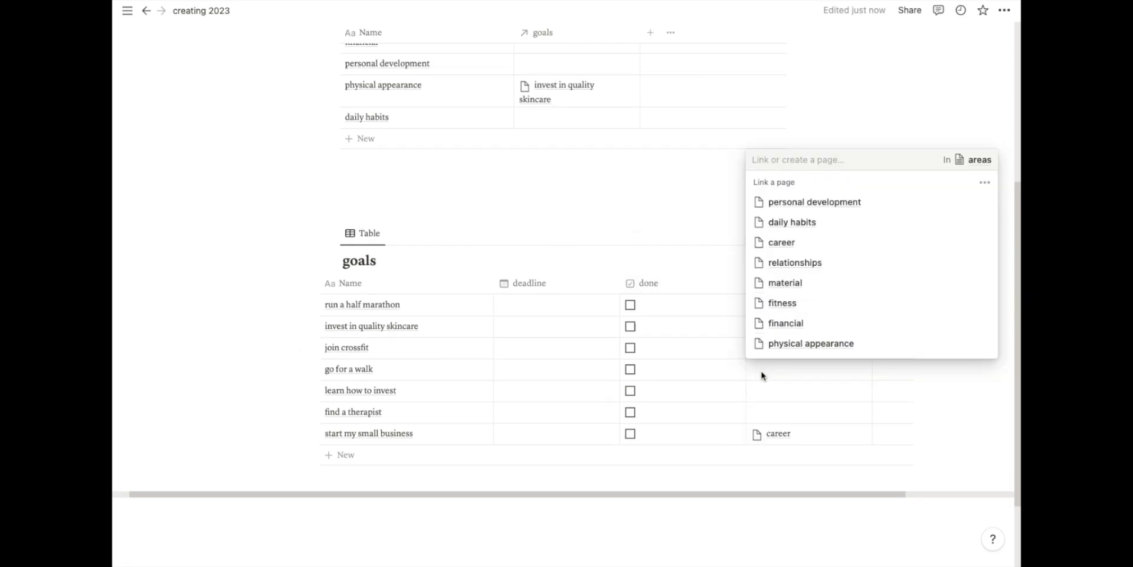
click(777, 227)
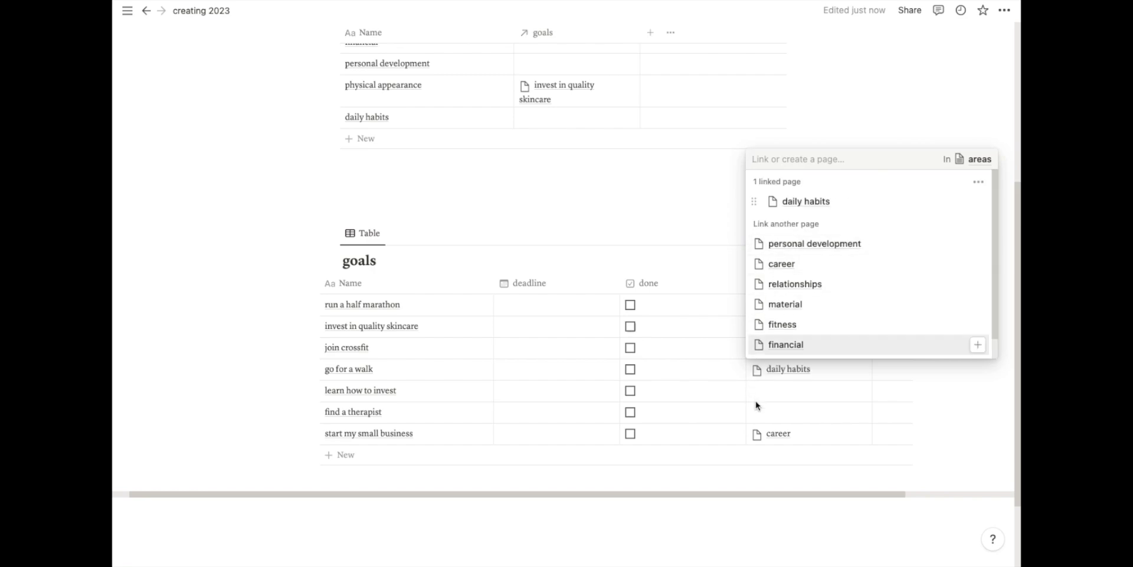
key(Escape)
click(776, 393)
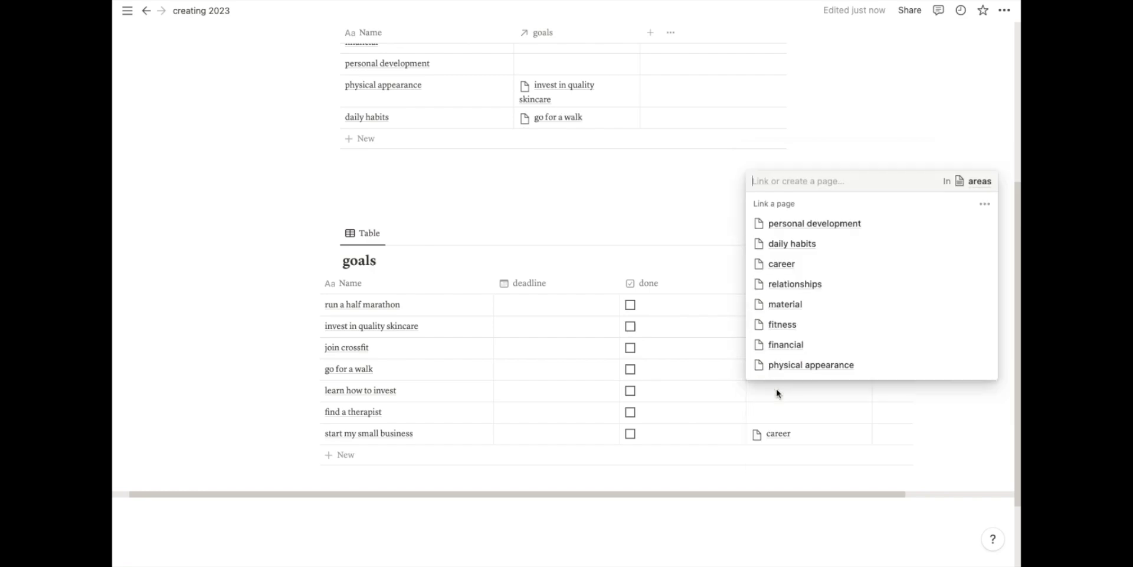
click(778, 345)
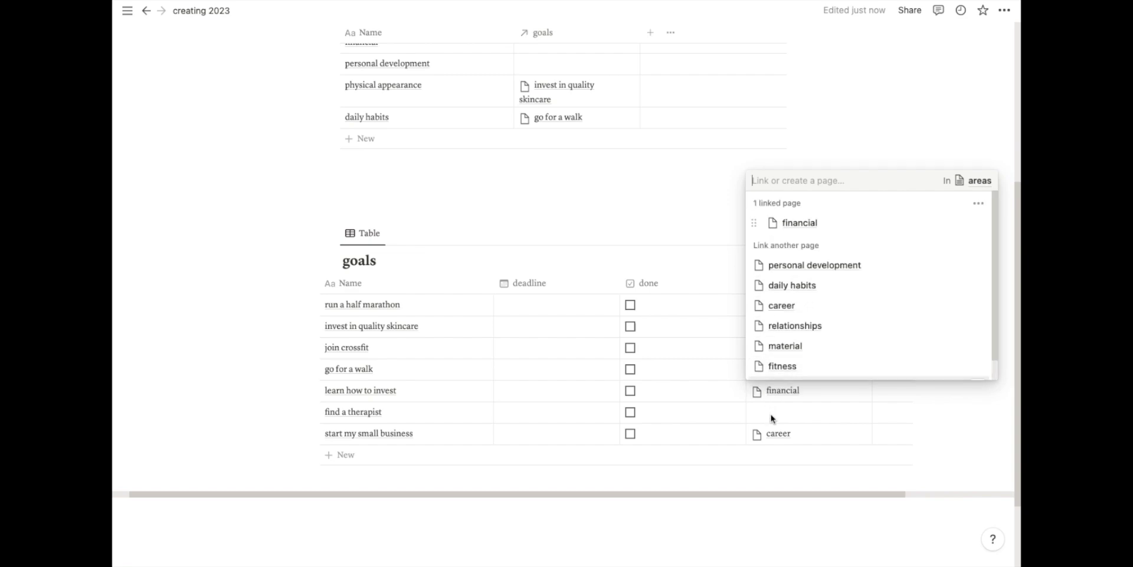
key(Escape)
Link the "find a therapist" goal to the personal development area.
click(778, 413)
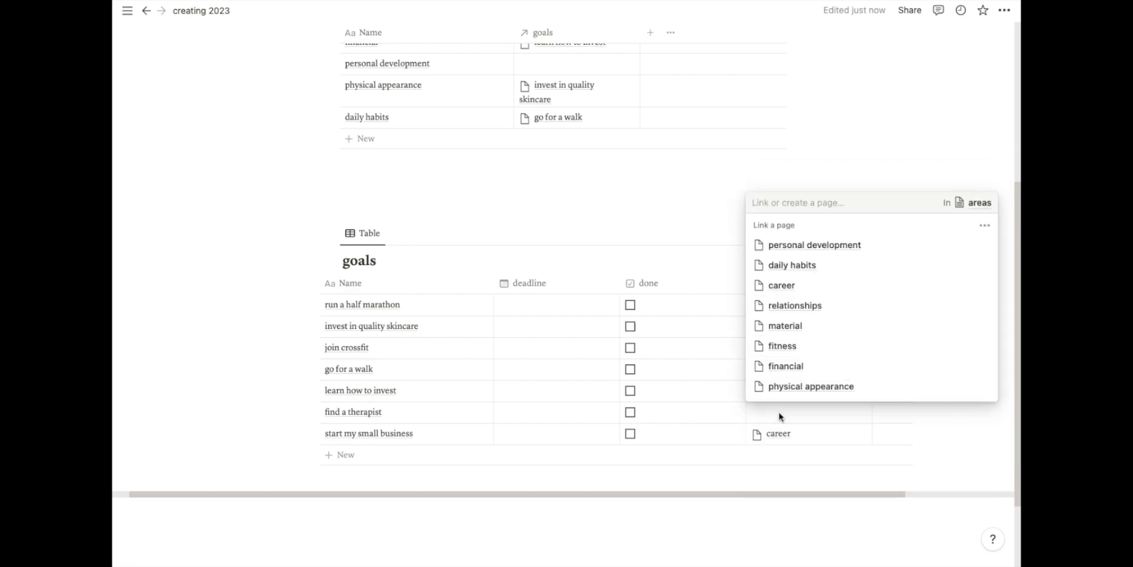
click(791, 245)
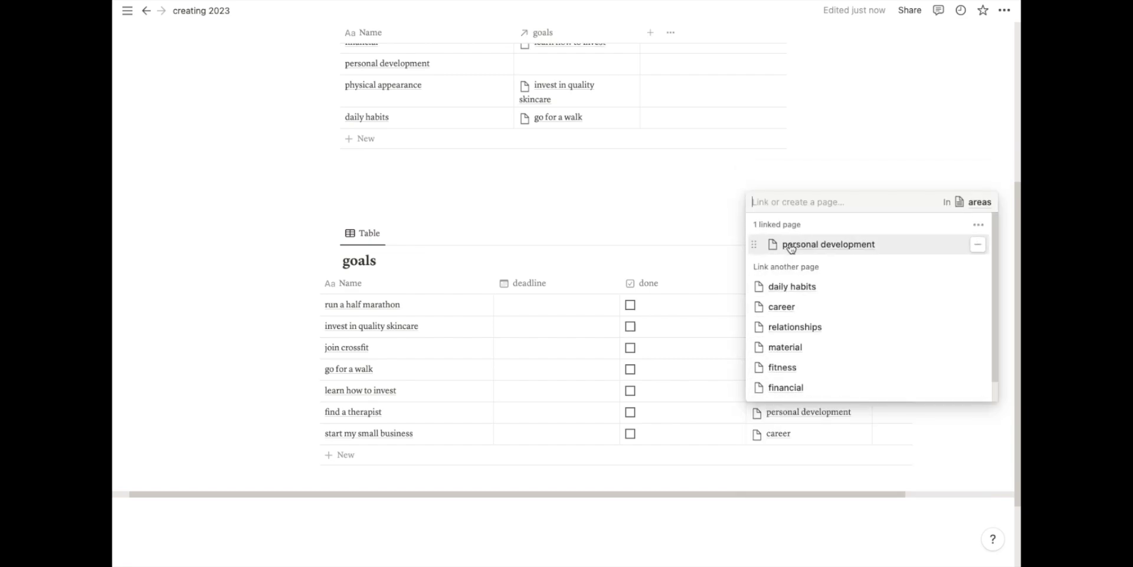
key(Escape)
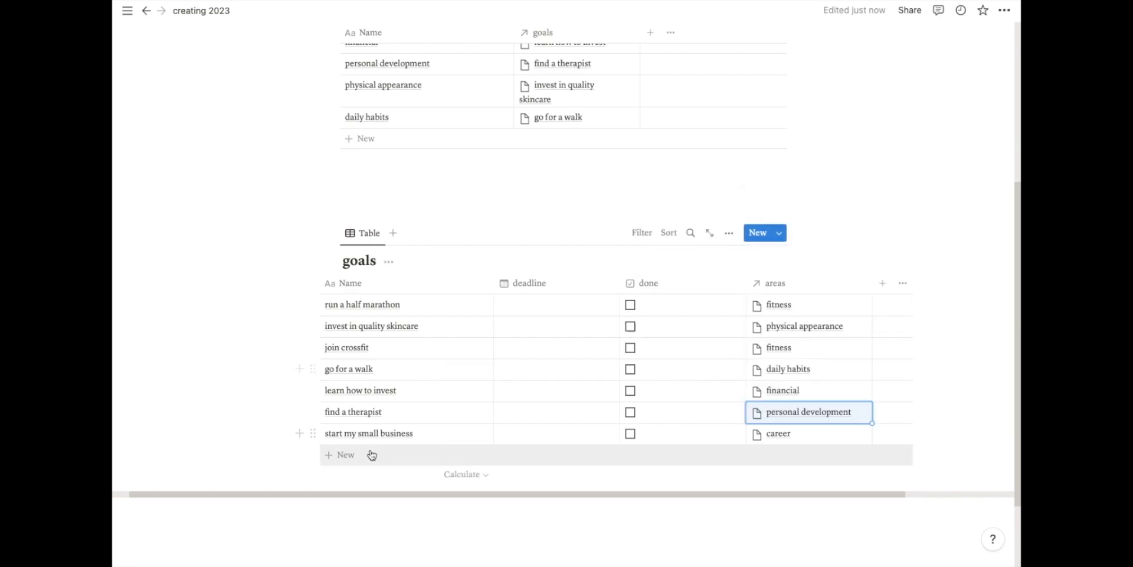
Add a goal named "buy a new ipad" to the goals table and link it to the material area.
click(344, 455)
text(buy a new ipad)
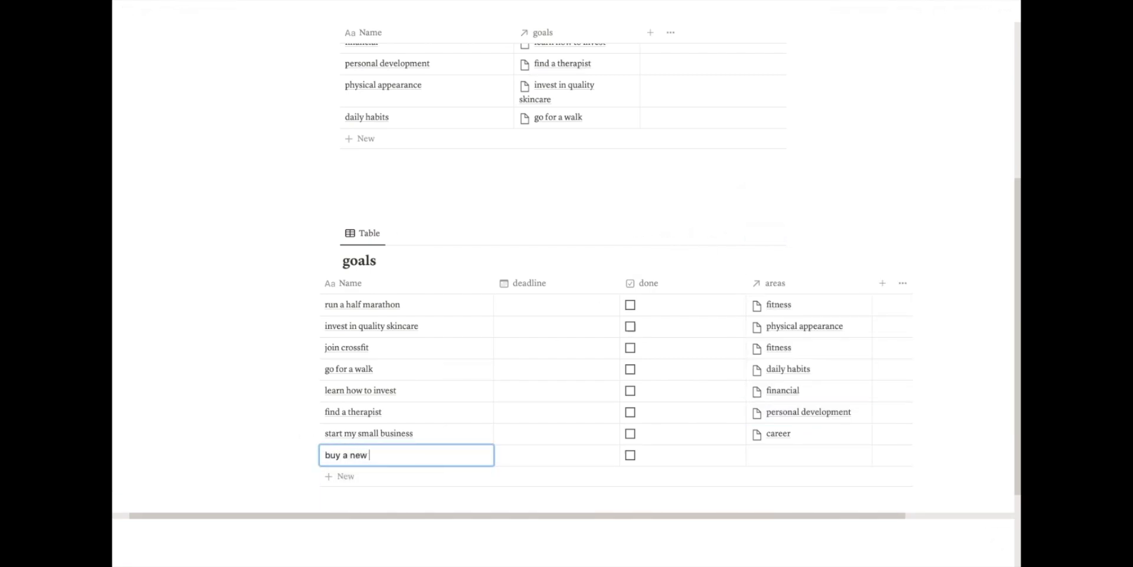
click(774, 455)
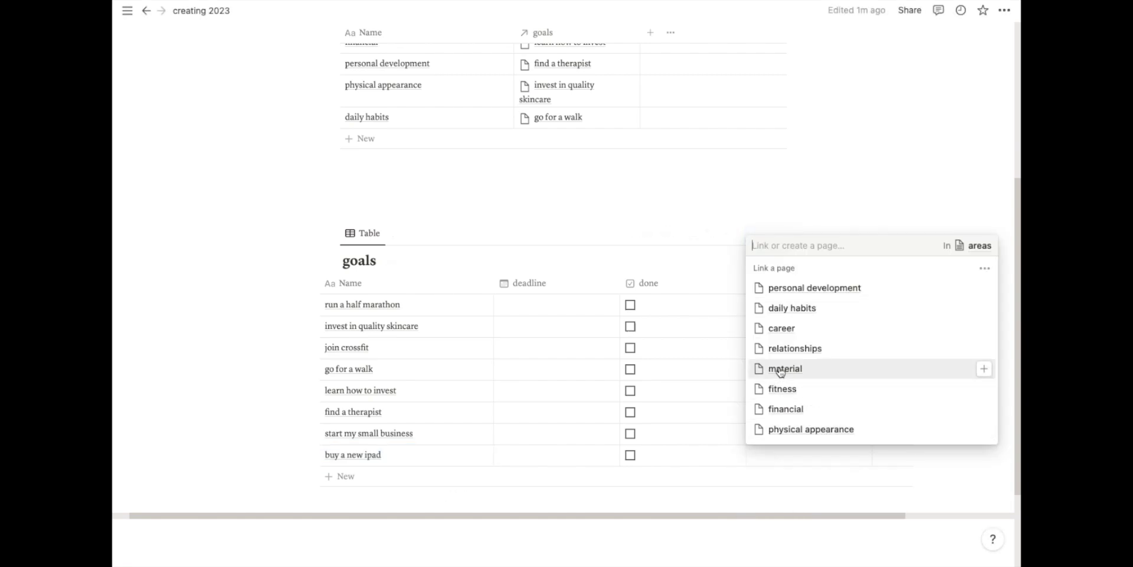
click(780, 369)
key(Escape)
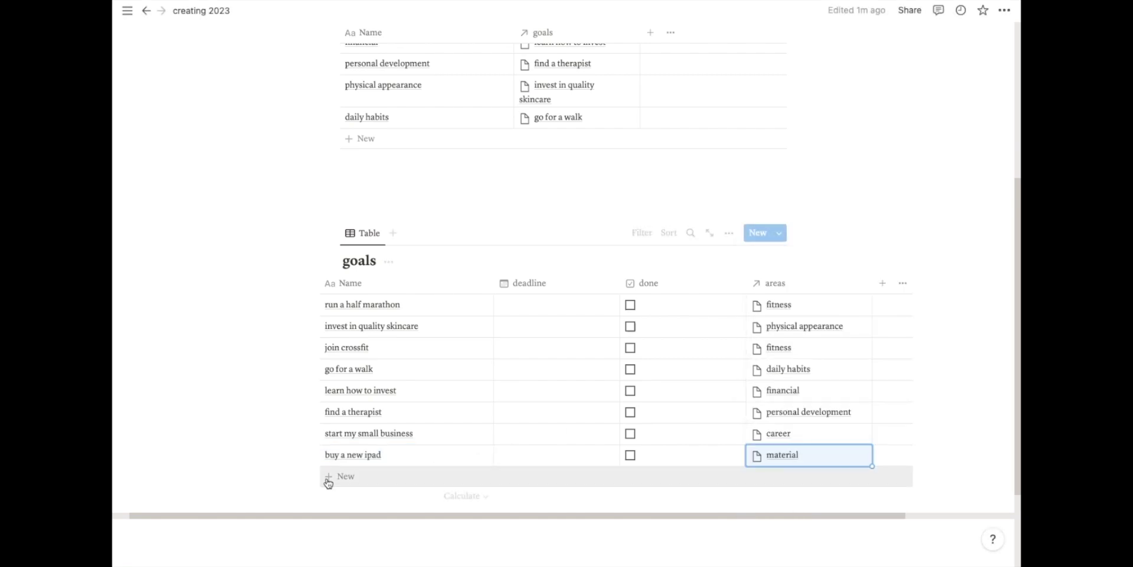
Add a goal named "date night once a month" to the goals table and link it to the relationships area.
click(329, 475)
text(date night once a month)
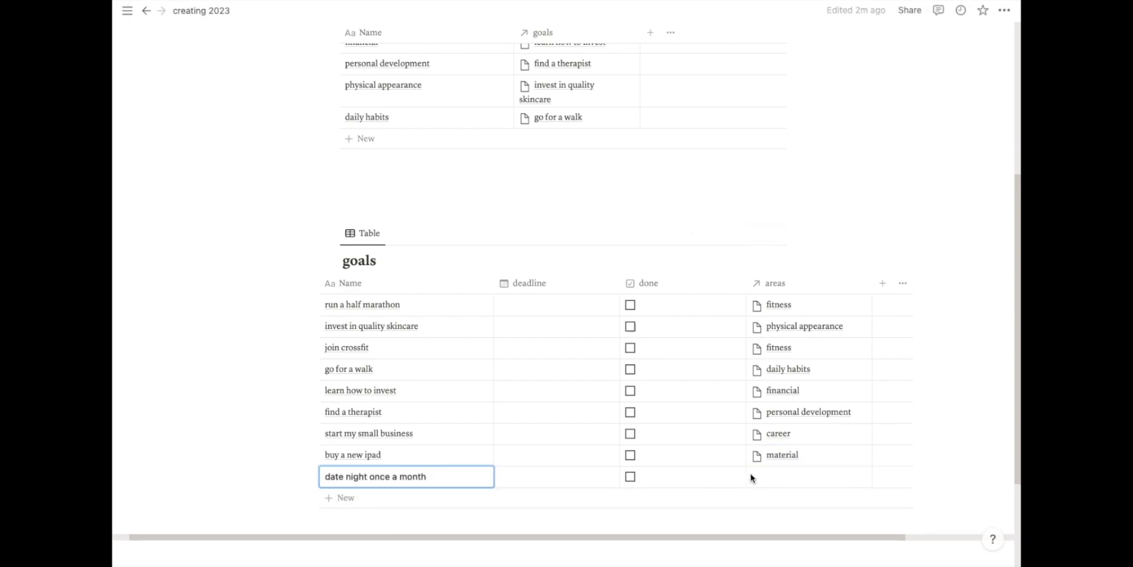
key(Escape)
click(774, 477)
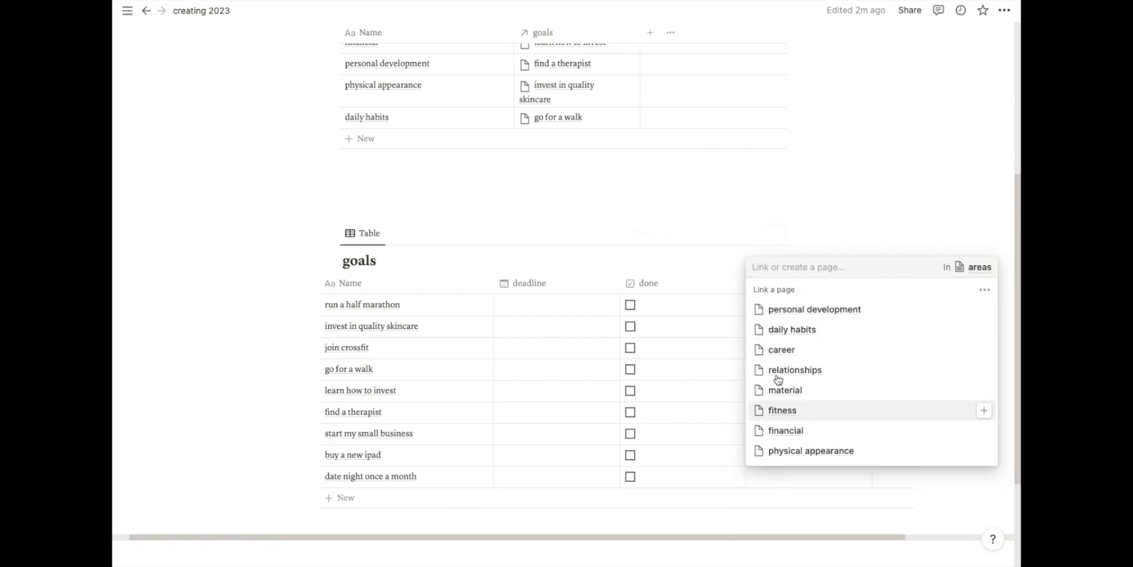
click(780, 371)
key(Escape)
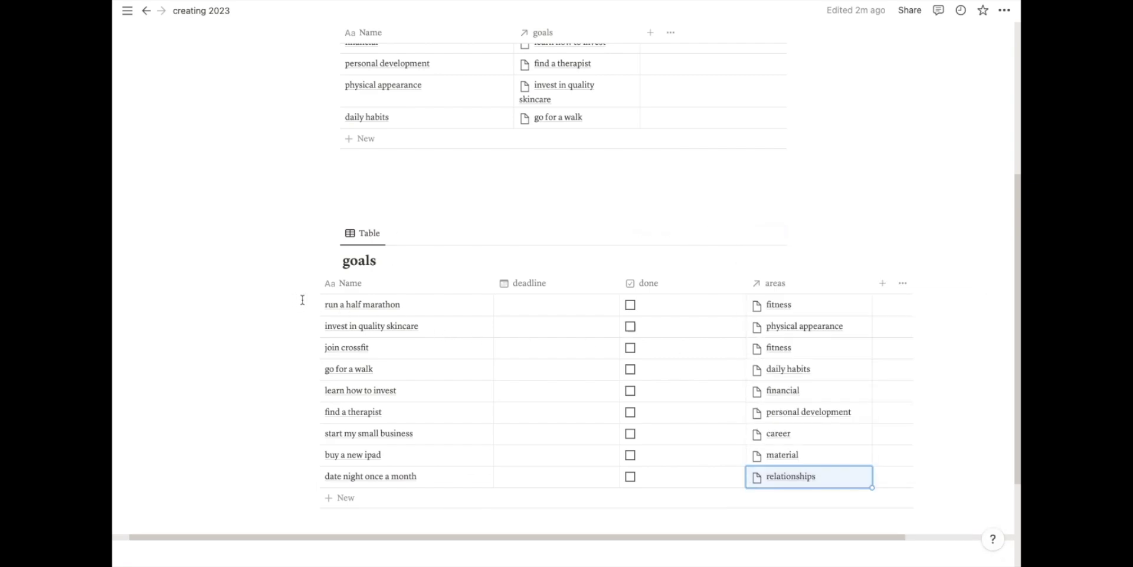
Set the deadline of the "run a half marathon" goal to December 28, 2023.
click(502, 307)
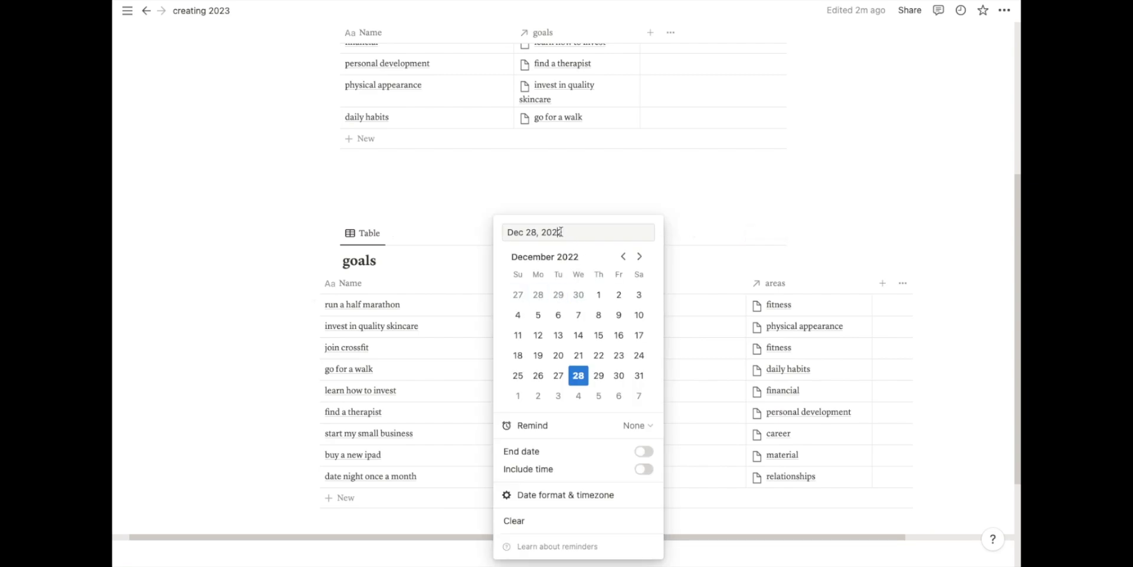
key(BackSpace)
text(3)
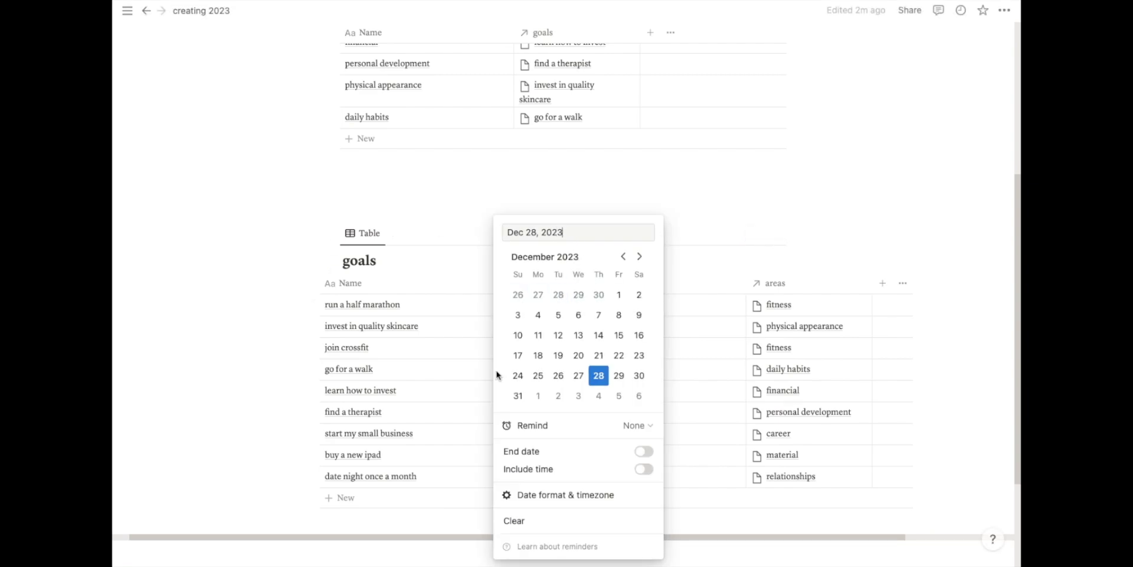
key(Return)
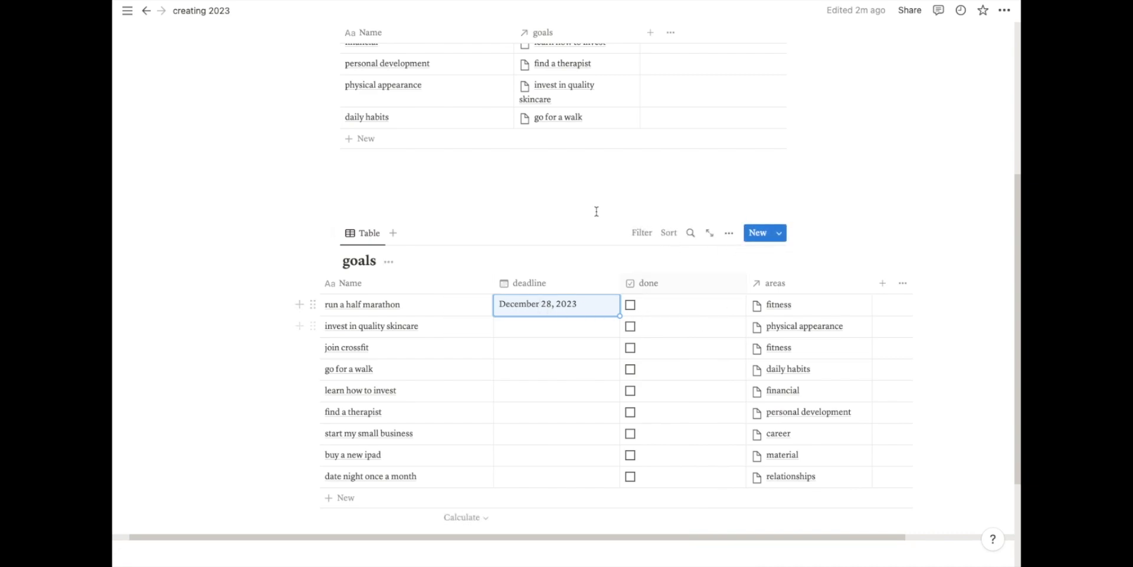
click(390, 188)
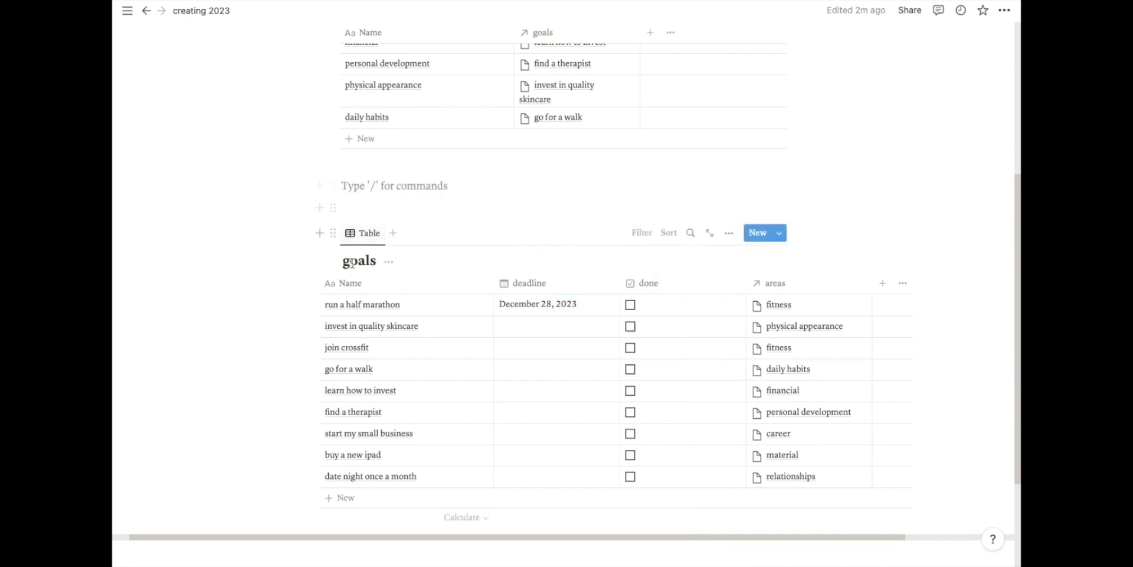
Change the goals database layout from table to board.
click(729, 234)
click(651, 310)
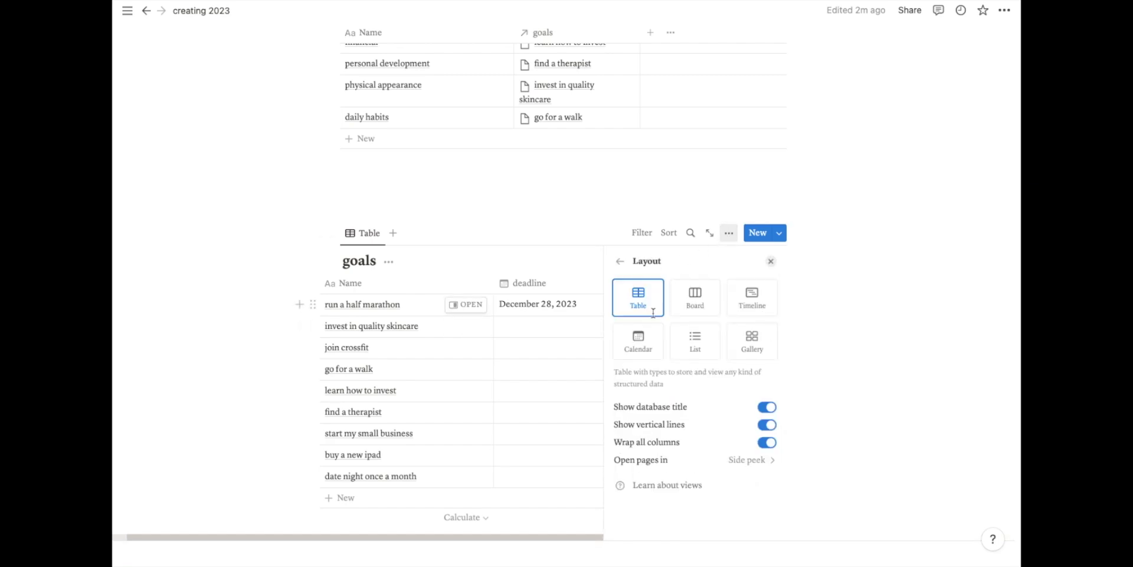
click(689, 306)
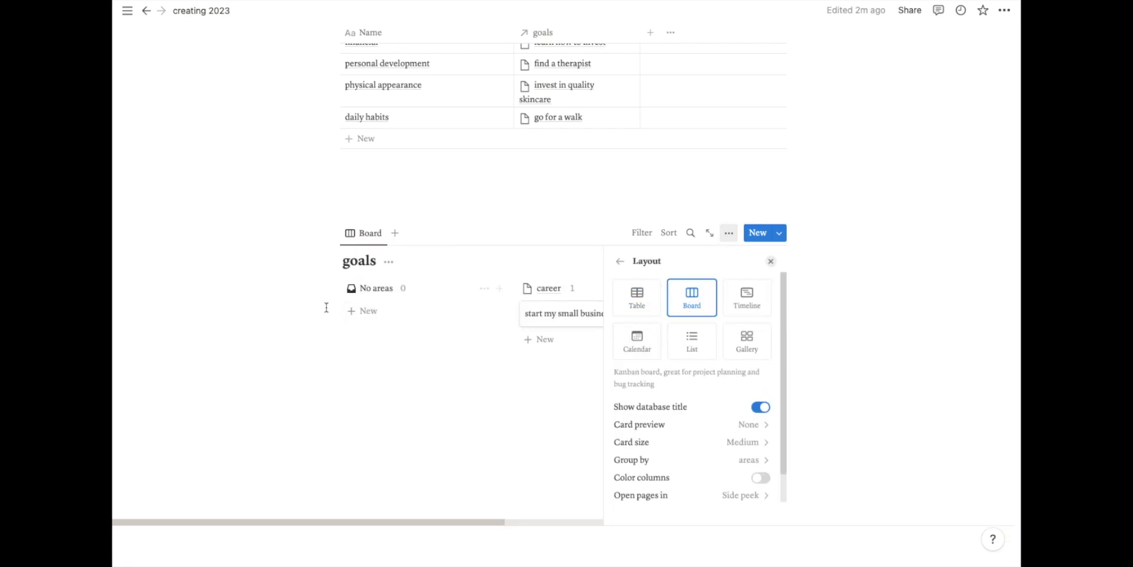
Hide the empty groups on the goals board and look through its area columns.
scroll(656, 402, down, 1)
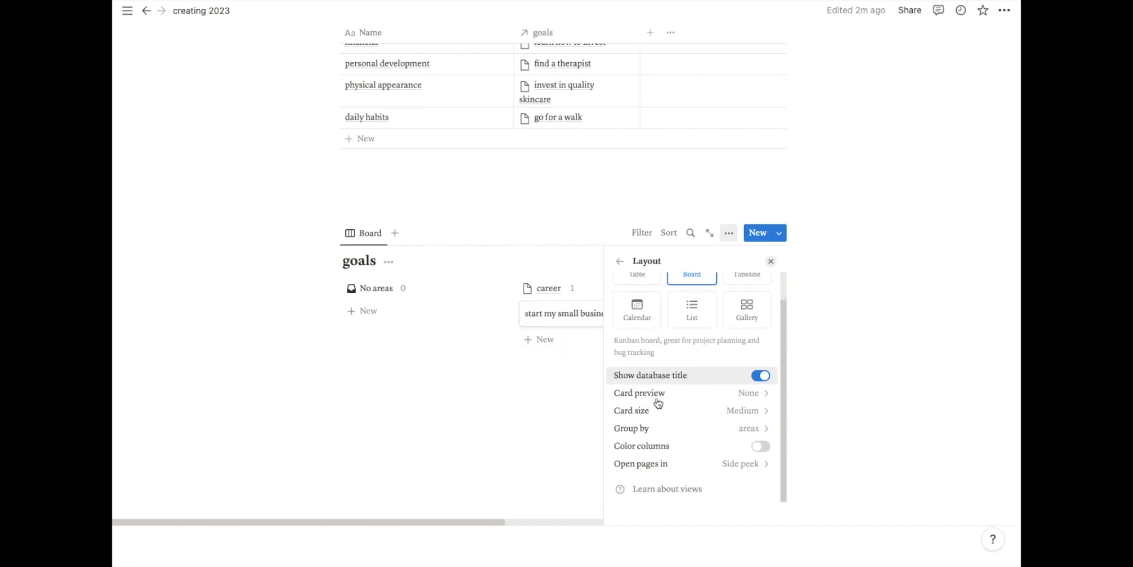
click(747, 436)
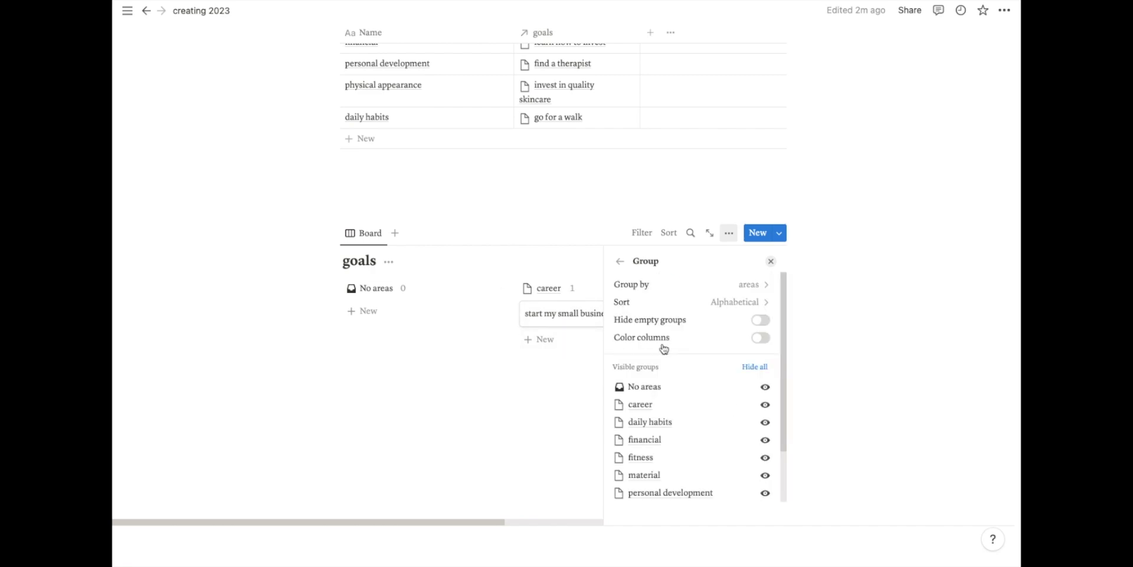
click(762, 323)
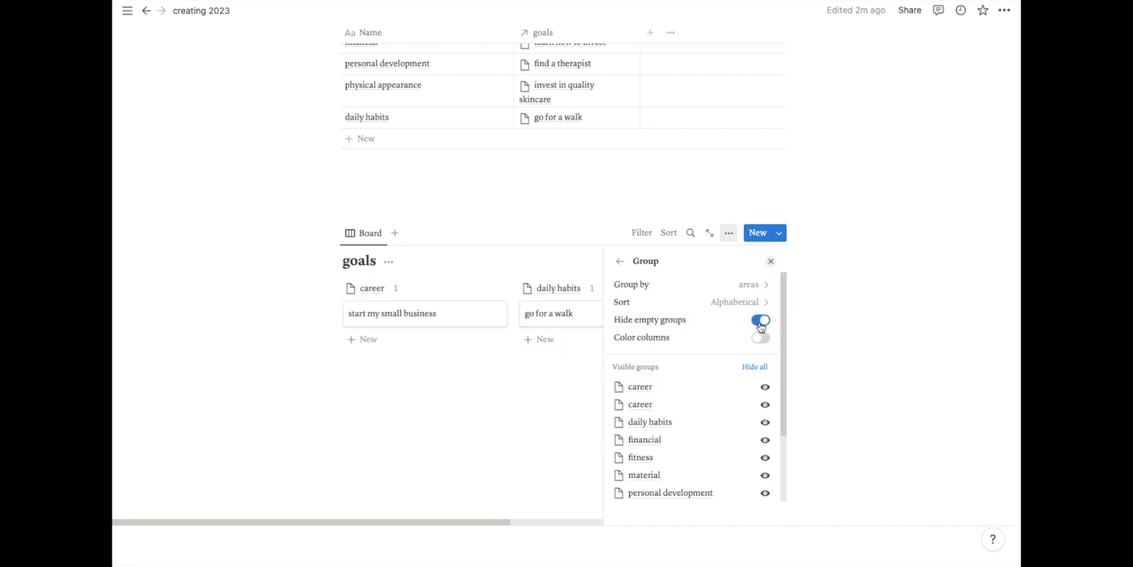
click(428, 352)
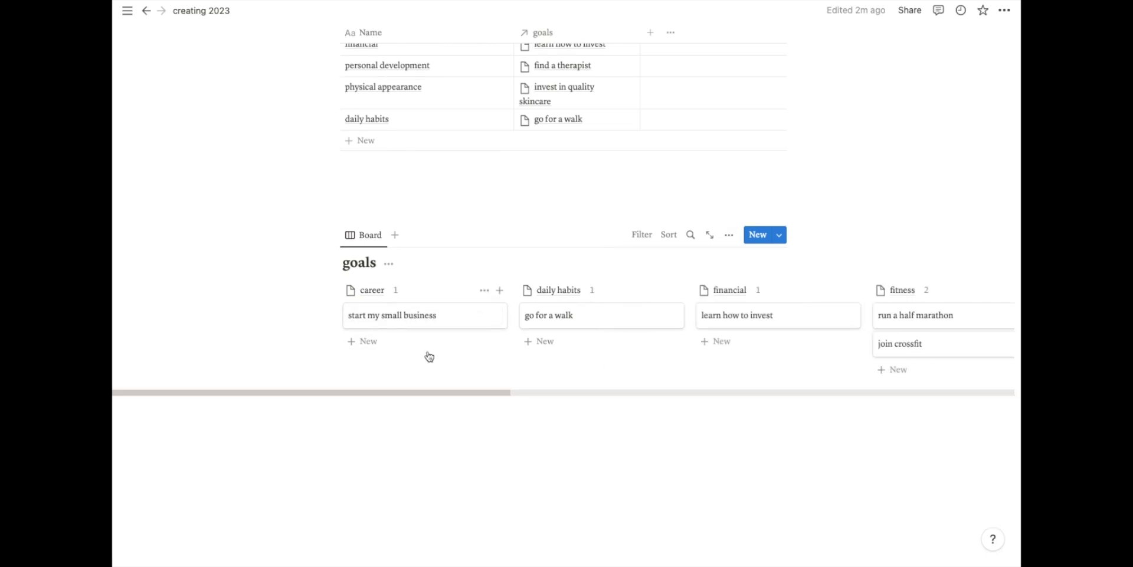
scroll(614, 353, right, 10)
scroll(614, 353, right, 3)
scroll(614, 353, left, 12)
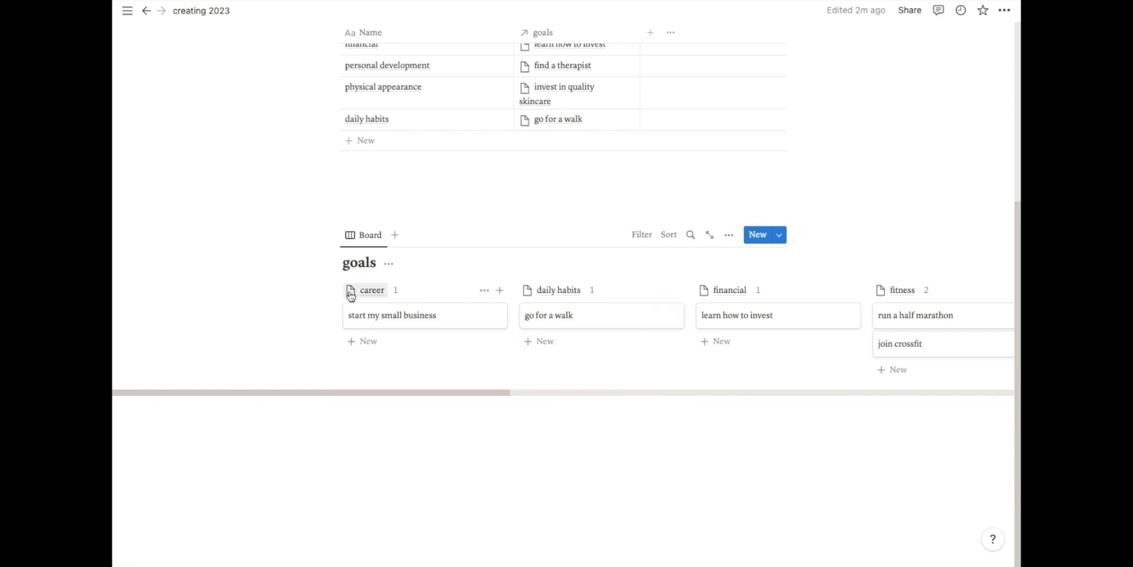
Give the career area page the target icon in the default dark colour.
click(350, 292)
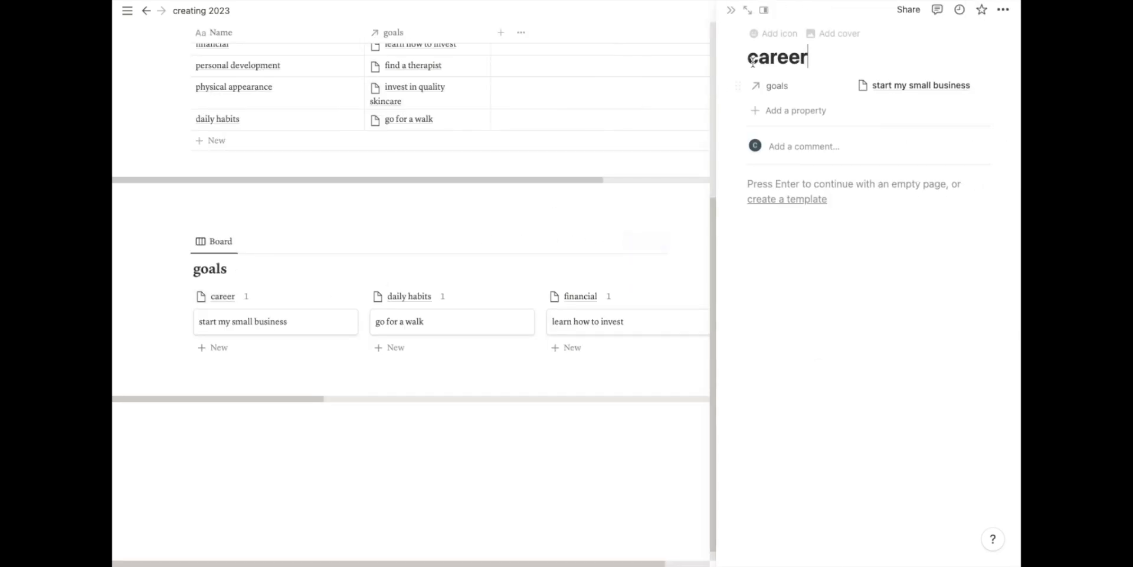
click(767, 35)
click(758, 57)
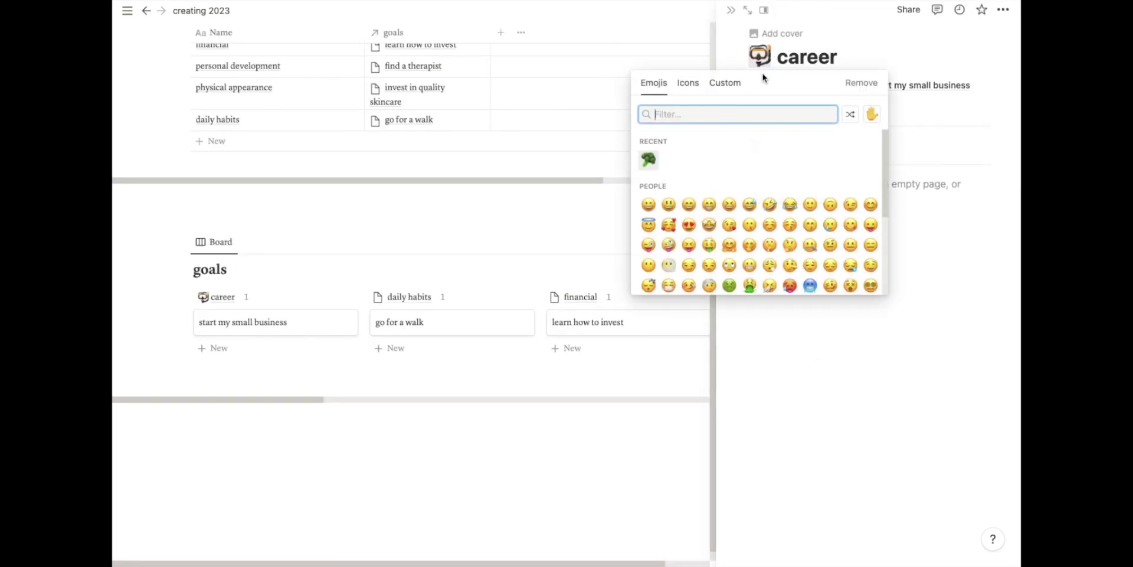
click(688, 92)
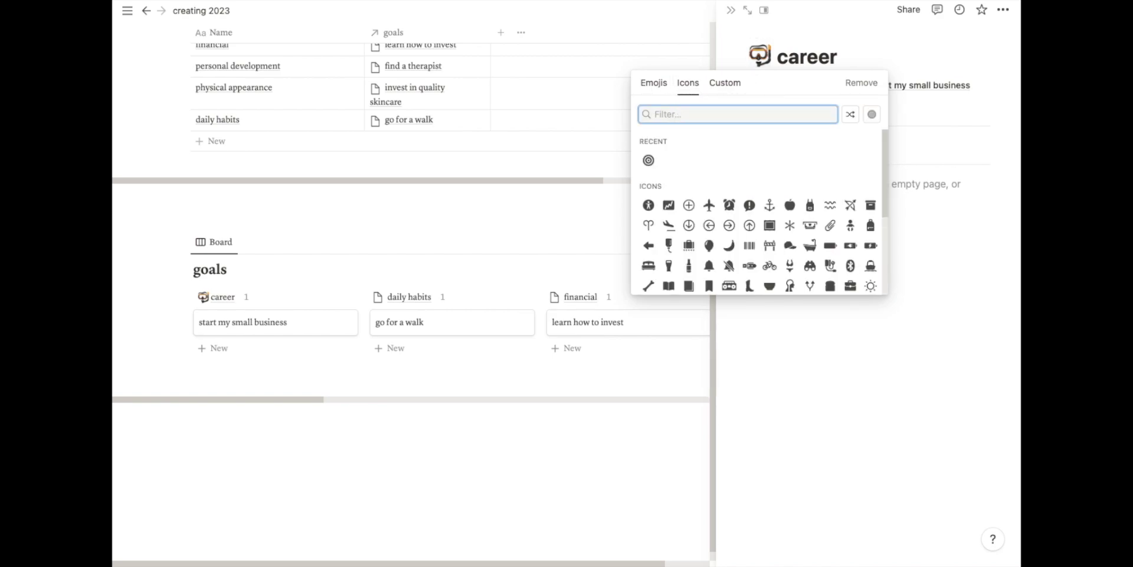
text(tarta)
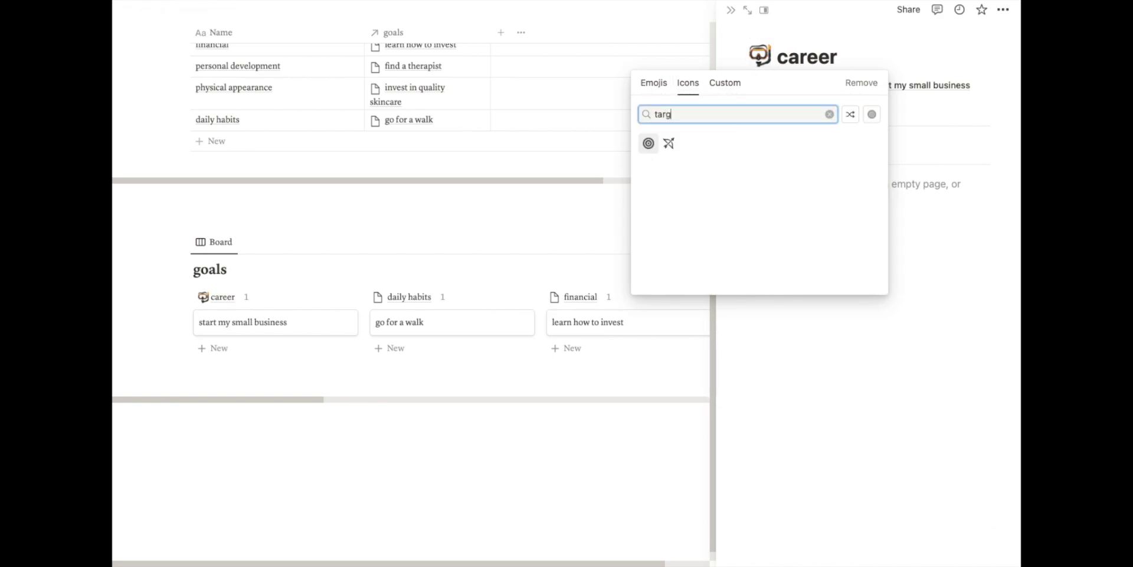
click(669, 144)
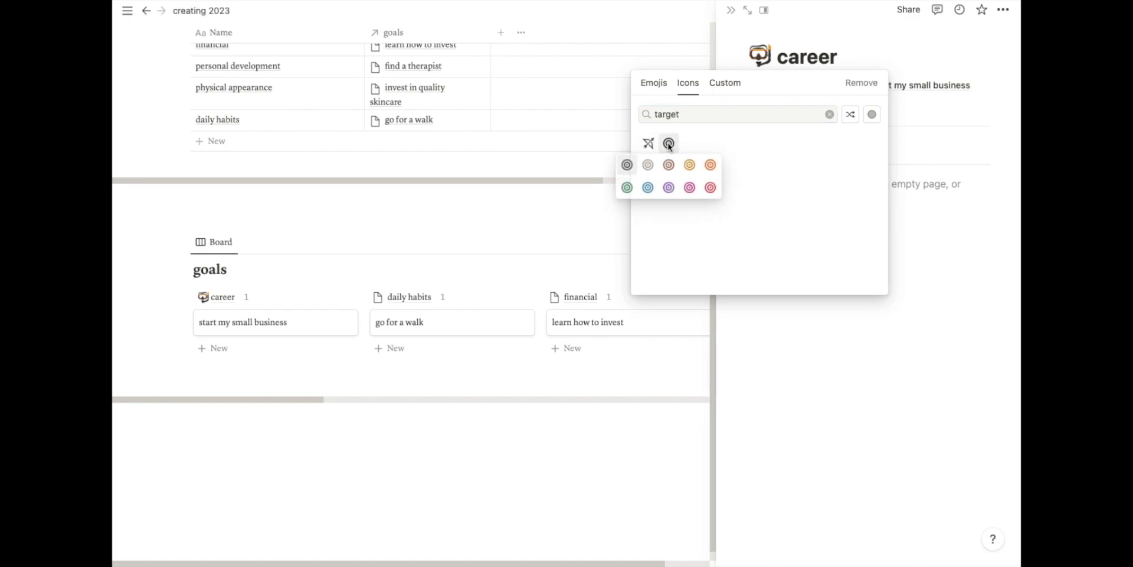
click(627, 165)
Give the daily habits area page the same dark target icon.
click(409, 297)
click(768, 31)
click(760, 56)
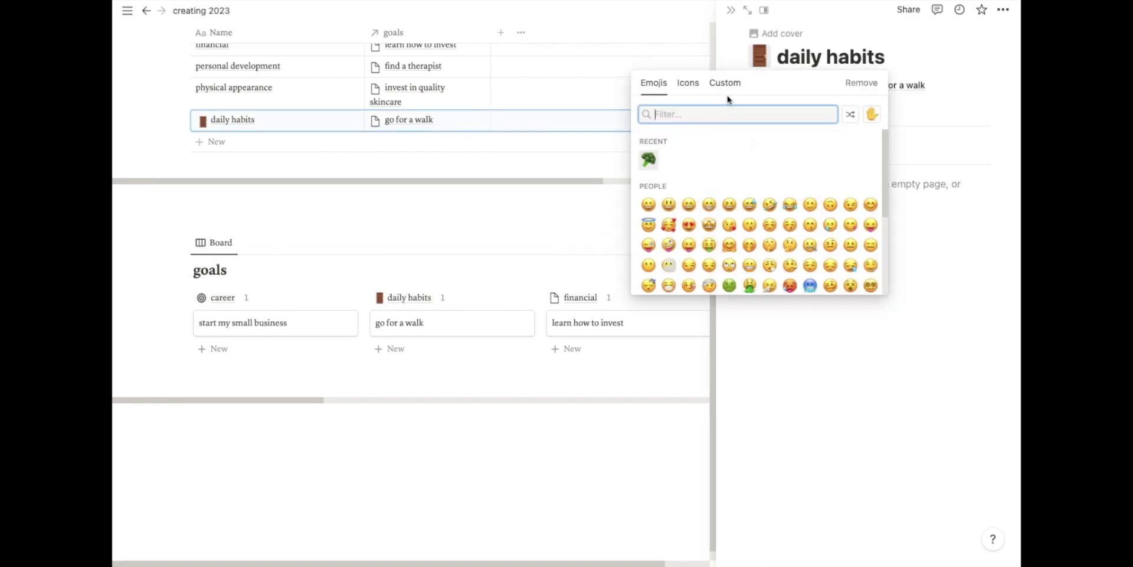
click(688, 82)
click(648, 161)
Replace the financial area page's icon with the dark target icon.
click(557, 299)
click(557, 299)
click(762, 33)
click(760, 56)
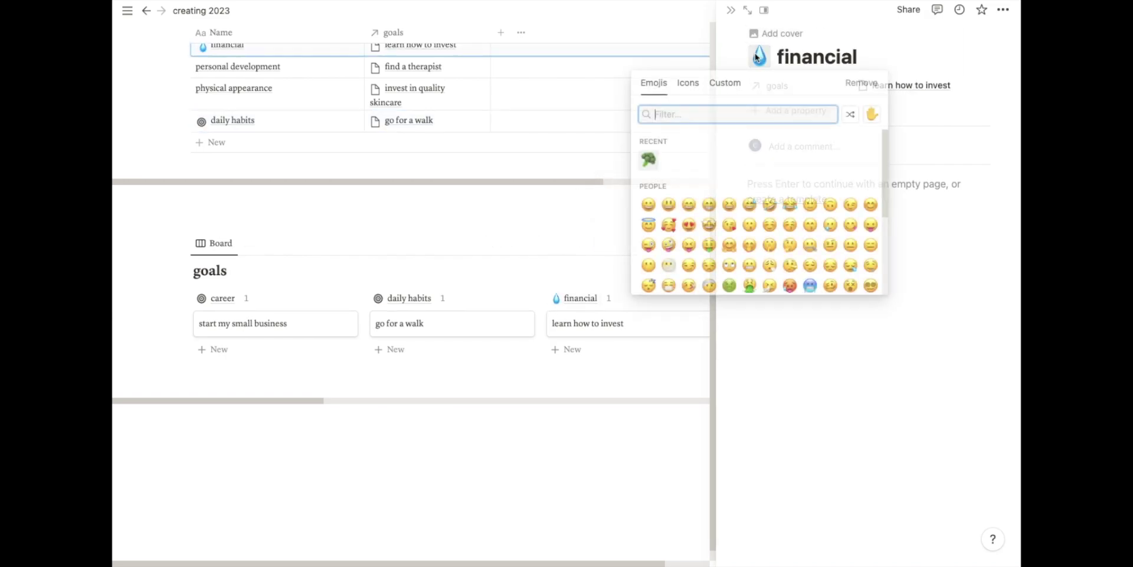
click(688, 82)
mouse_move(649, 161)
click(629, 182)
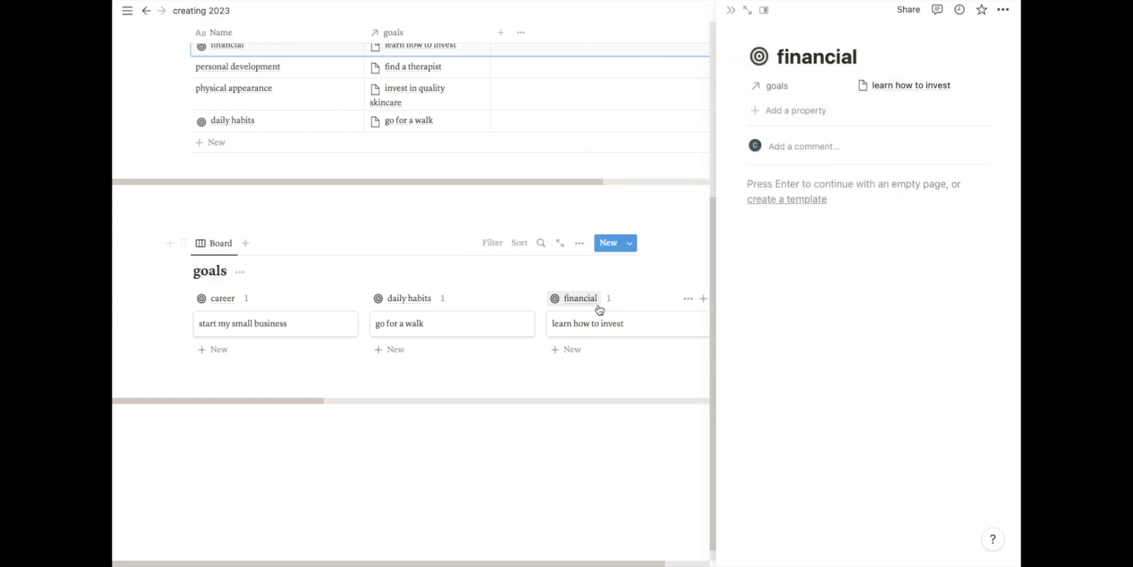
Add the dark target icon to the fitness area page.
scroll(591, 313, right, 5)
click(466, 298)
click(760, 33)
click(760, 56)
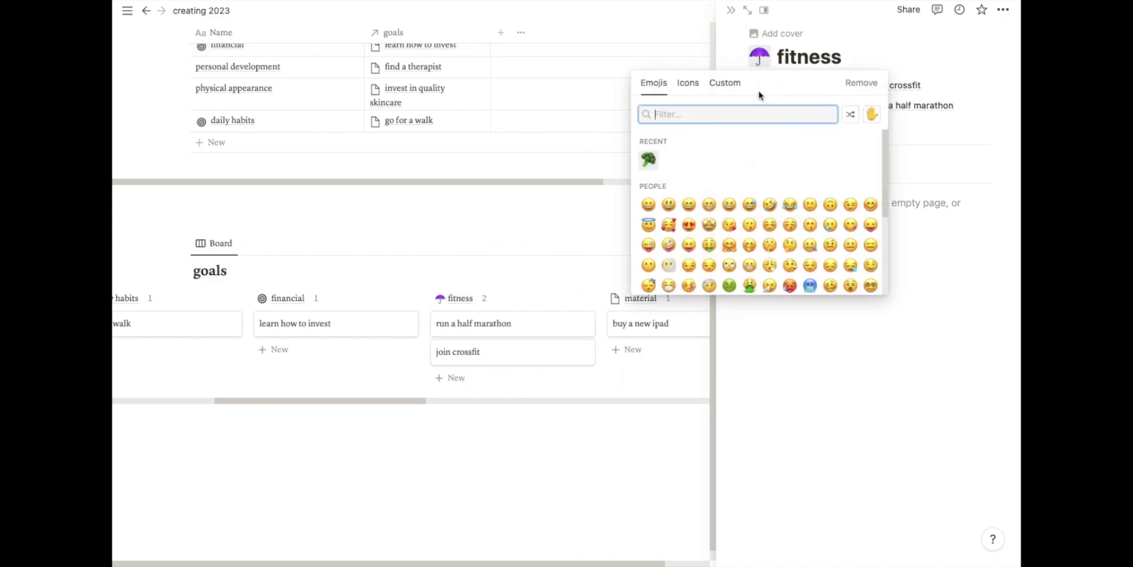
click(688, 82)
mouse_move(649, 161)
click(609, 181)
Set the material area page's icon to the dark target.
scroll(478, 307, right, 3)
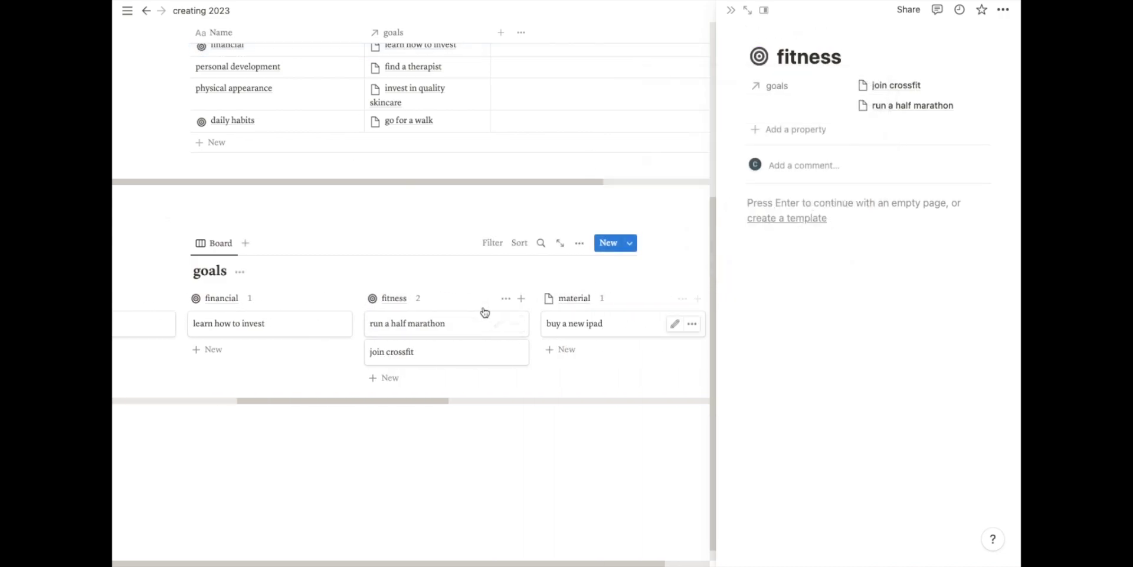
click(559, 298)
click(764, 33)
click(760, 57)
click(688, 83)
mouse_move(648, 160)
click(608, 182)
Give the personal development area page the dark target icon.
scroll(585, 324, right, 3)
click(566, 299)
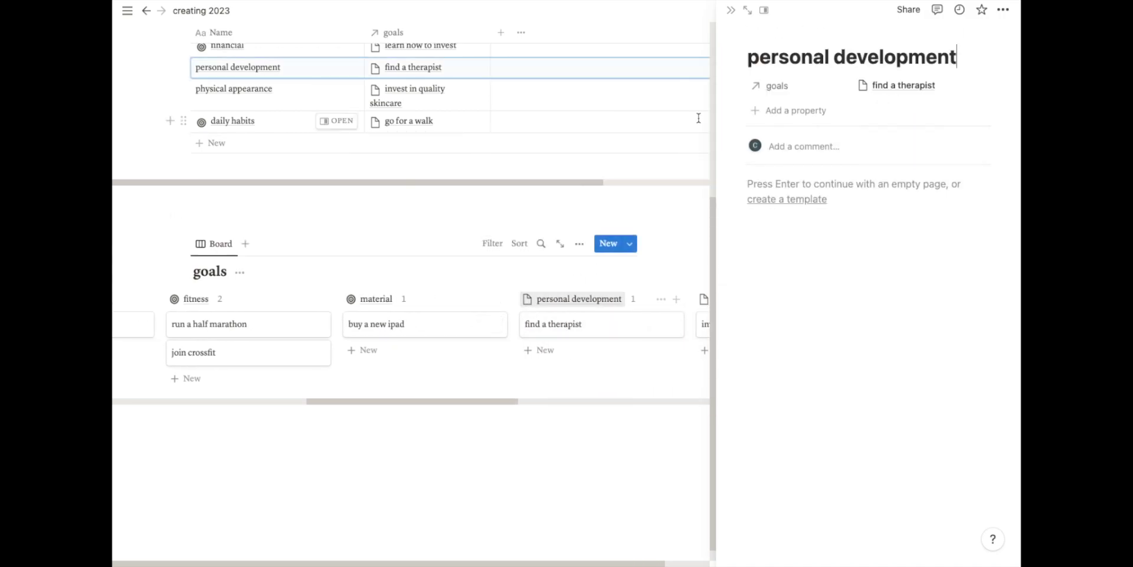
click(764, 33)
click(759, 56)
click(688, 83)
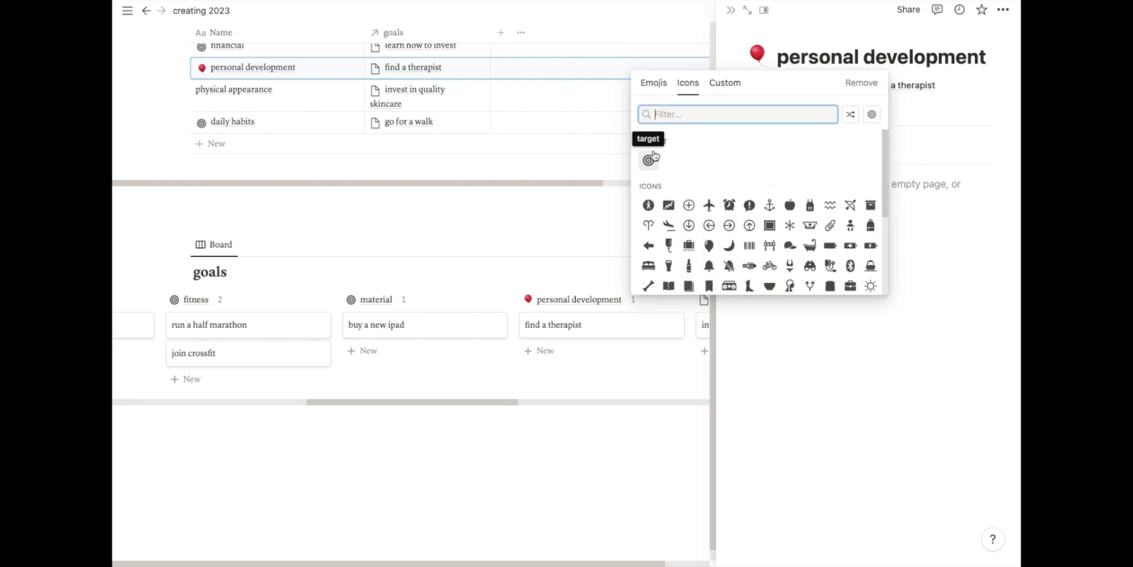
mouse_move(649, 161)
click(609, 182)
Add the dark target icon to the physical appearance area page.
scroll(471, 302, right, 4)
click(471, 303)
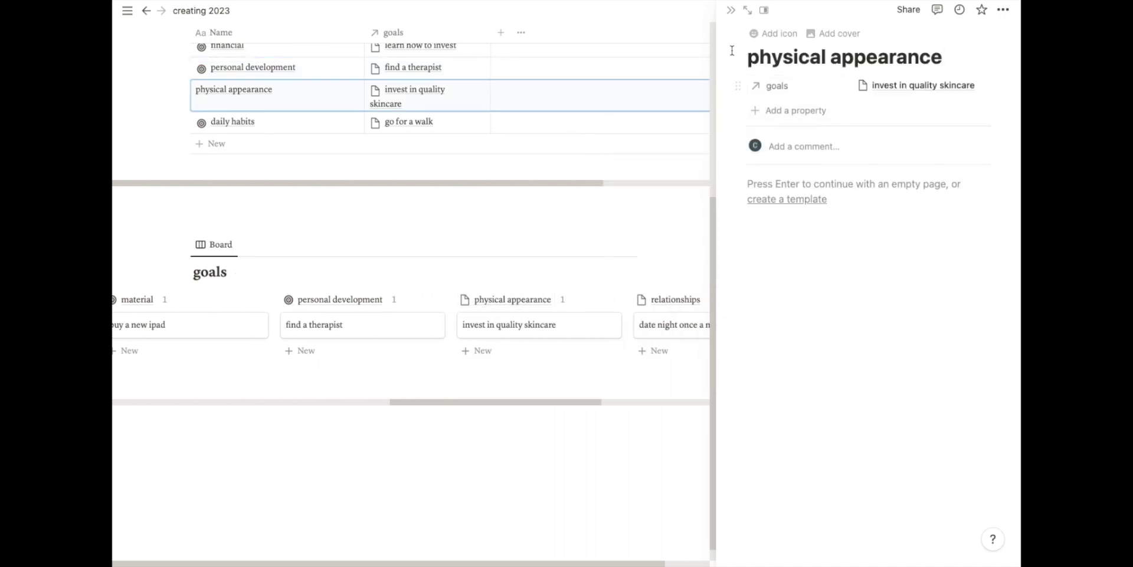
click(765, 33)
click(760, 56)
click(688, 82)
mouse_move(649, 160)
click(608, 180)
Set the relationships area page's icon to the dark target and close the page preview.
scroll(567, 330, right, 4)
click(429, 299)
click(764, 33)
click(760, 56)
click(688, 83)
mouse_move(648, 160)
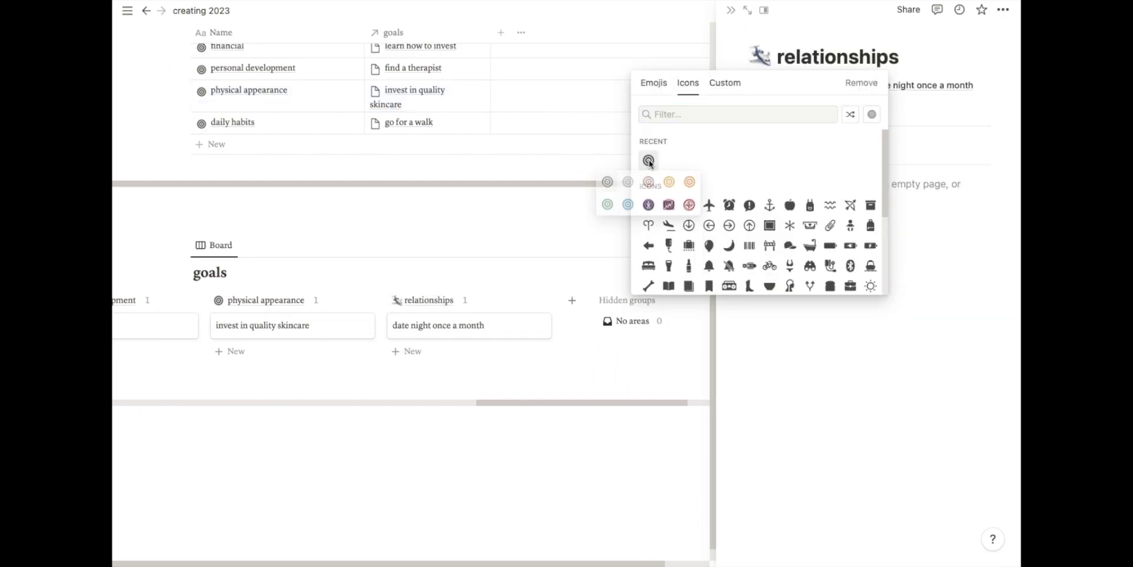
click(607, 181)
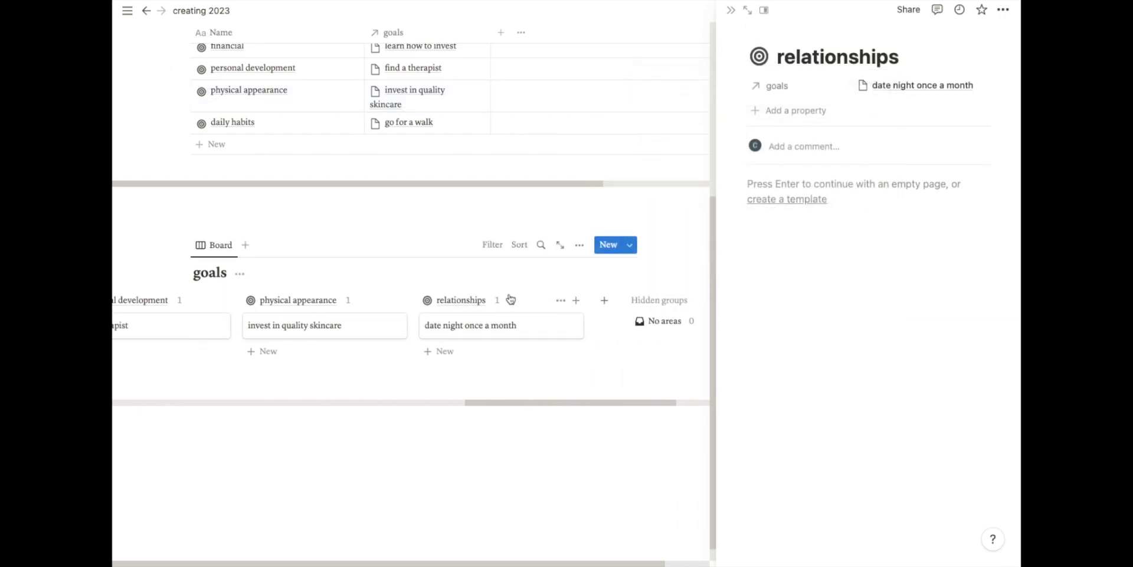
click(731, 10)
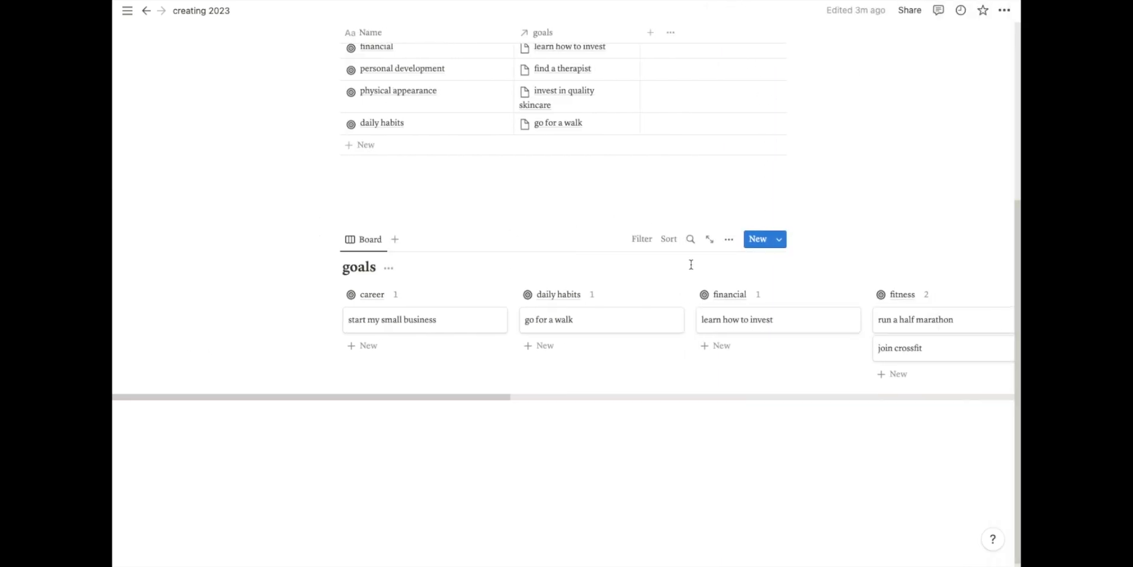
Change the areas database layout to a gallery with the page cover as card preview.
scroll(691, 264, up, 5)
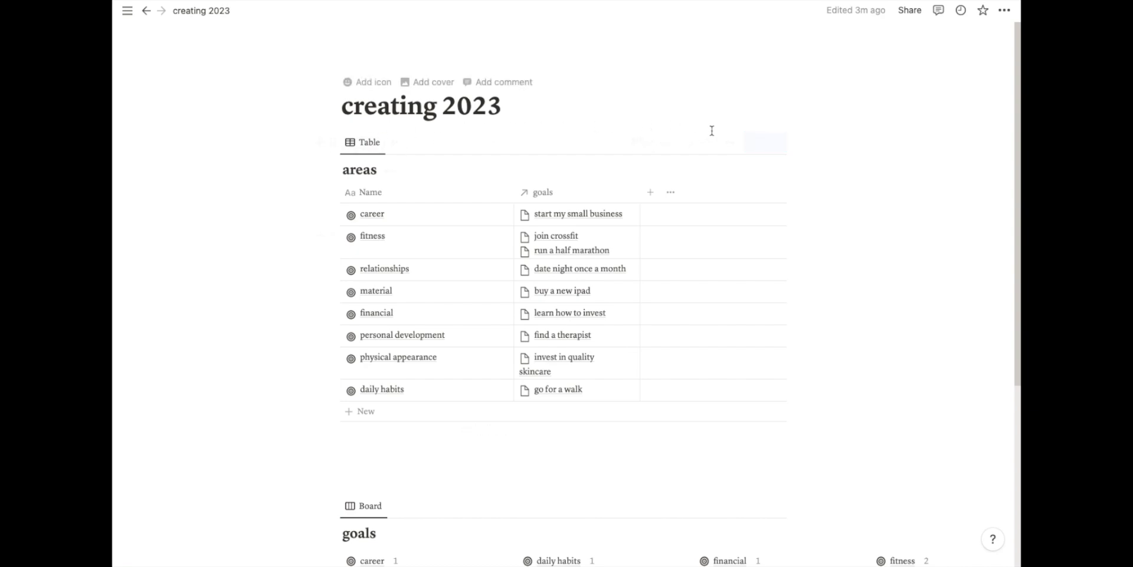
click(730, 143)
click(633, 226)
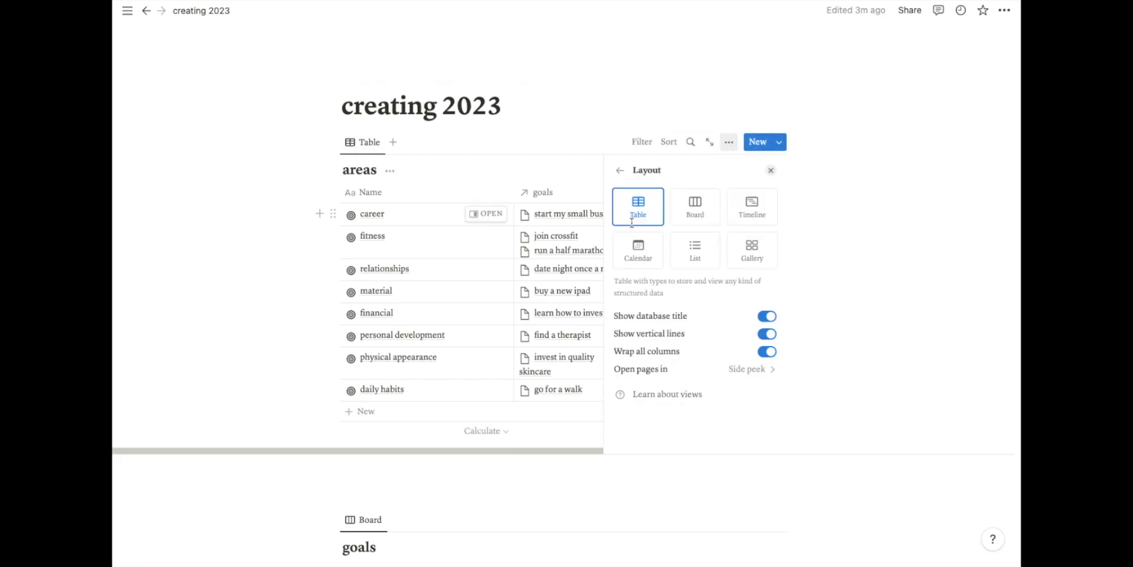
click(748, 257)
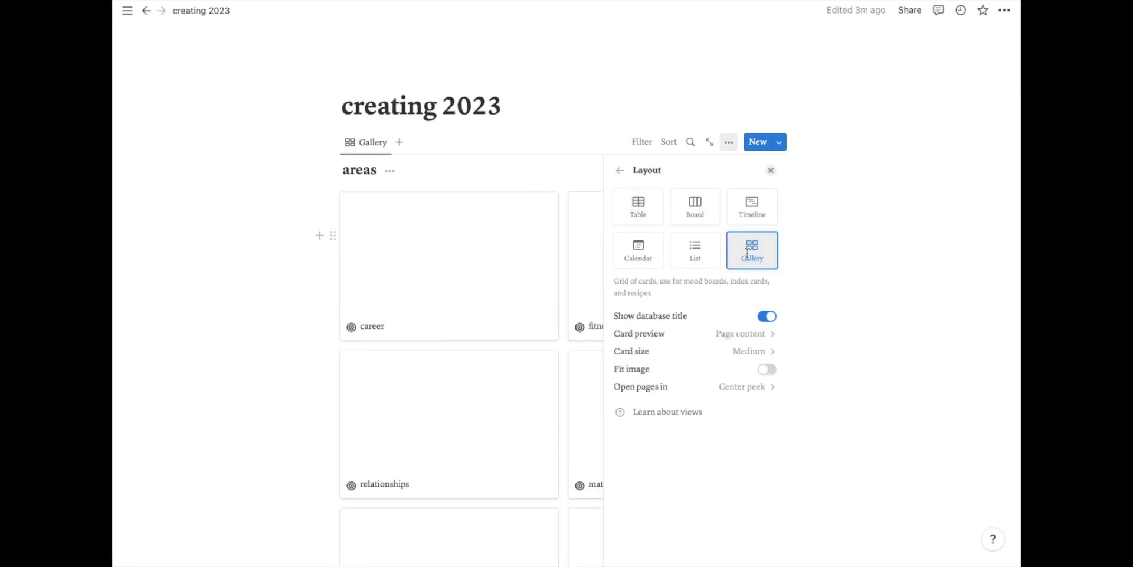
click(743, 334)
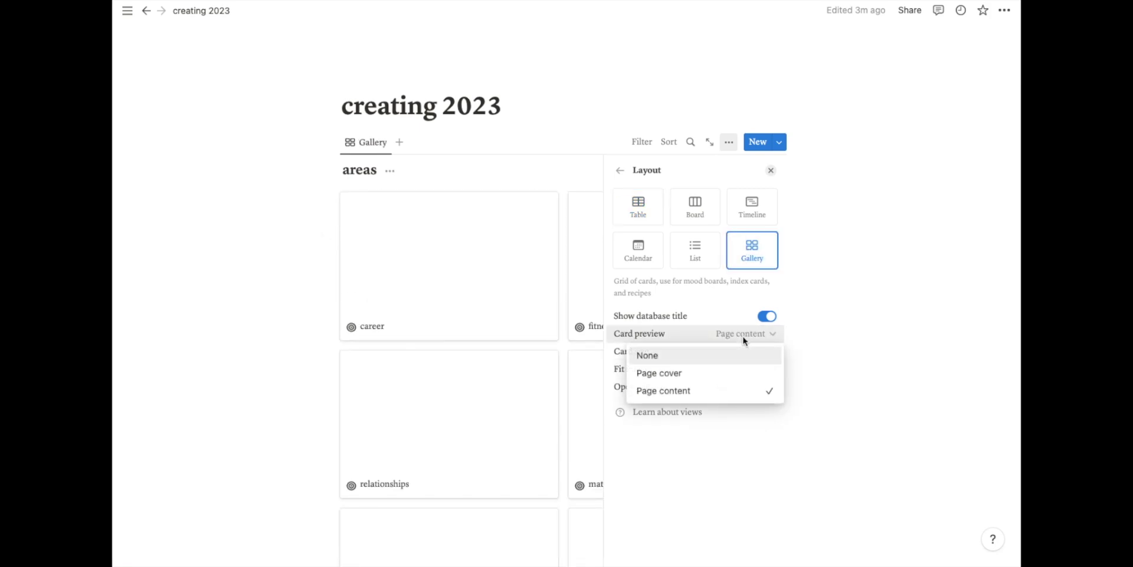
click(669, 380)
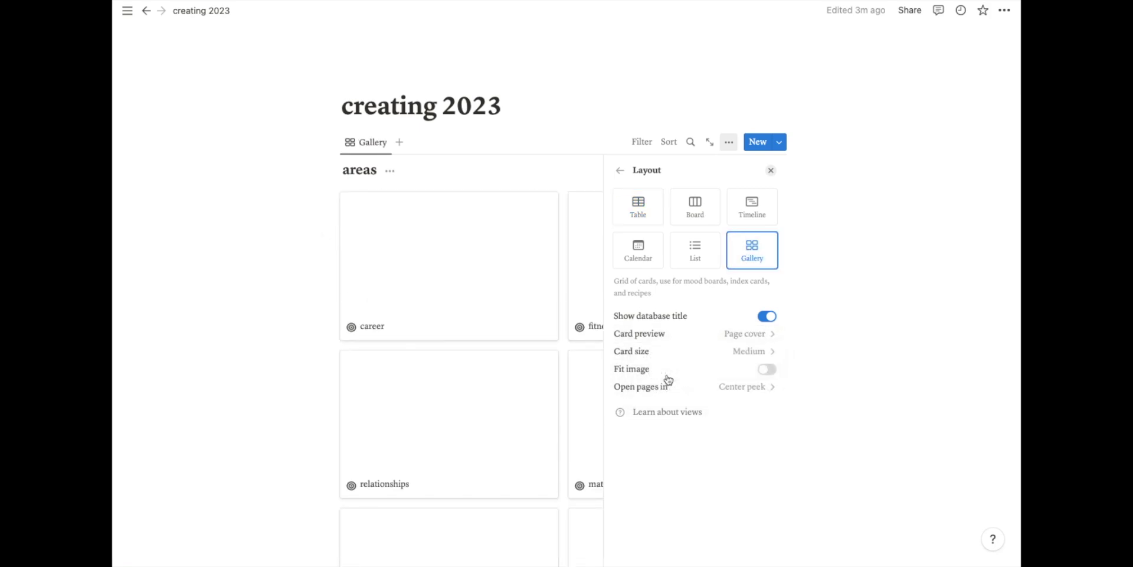
Add a cover to the career area page and replace it with the uploaded image IMG_0351.JPG from the vision board folder.
click(296, 240)
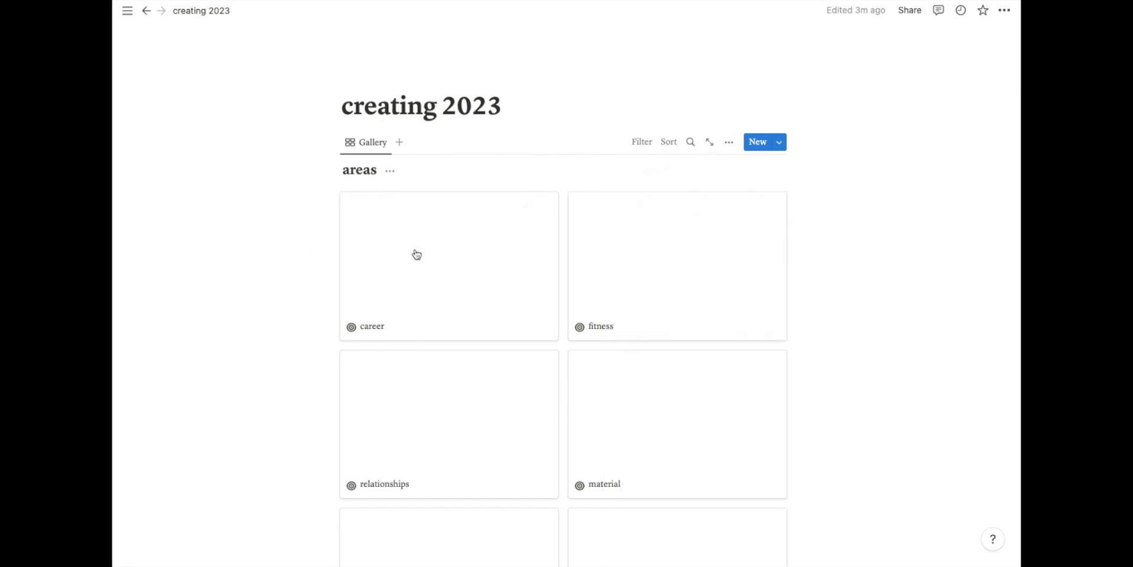
click(393, 281)
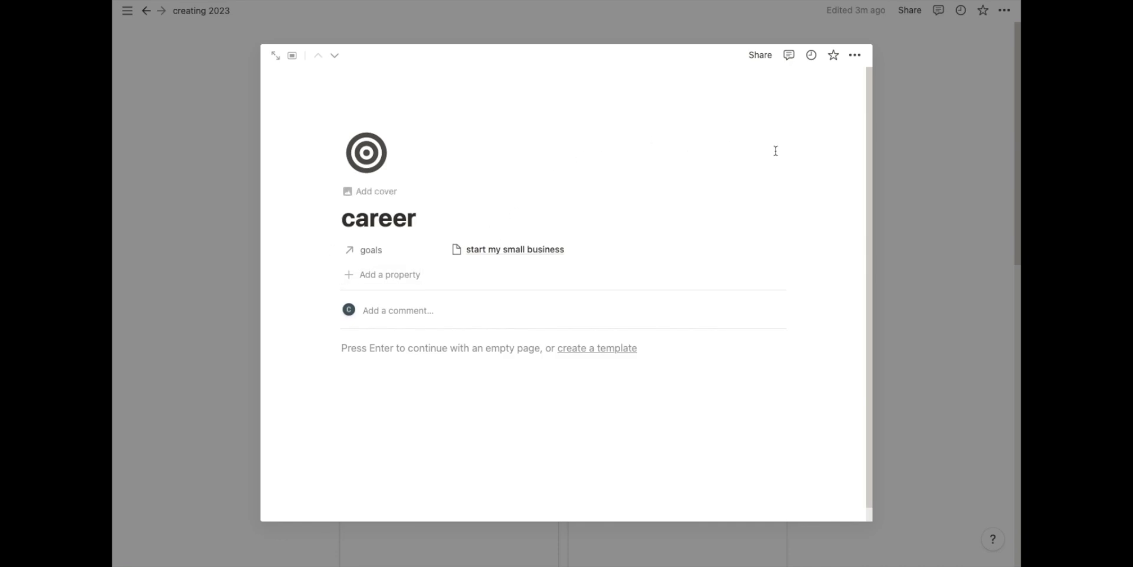
click(373, 197)
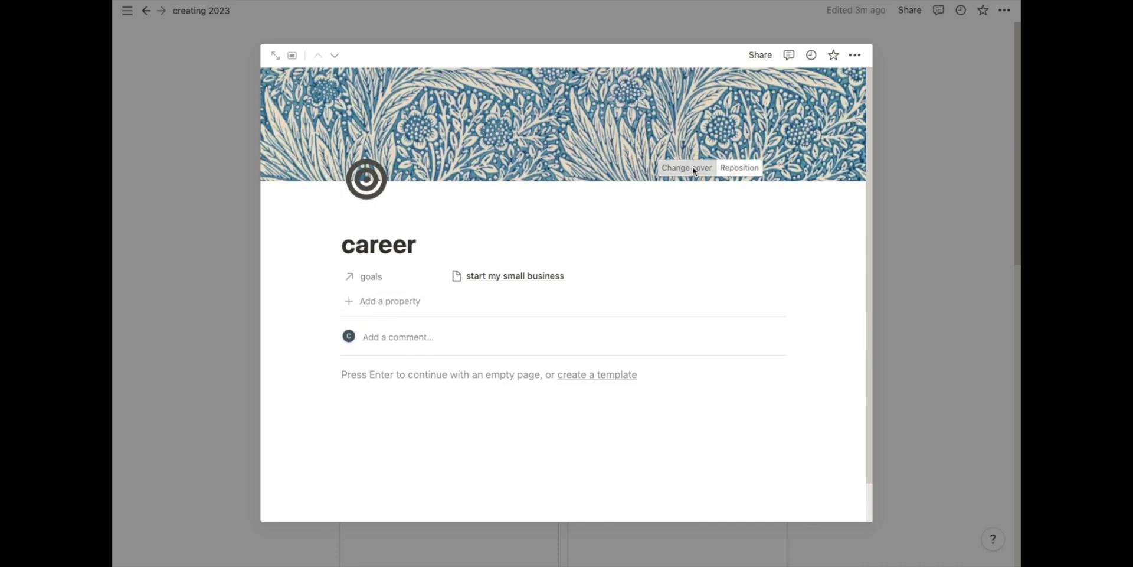
click(693, 169)
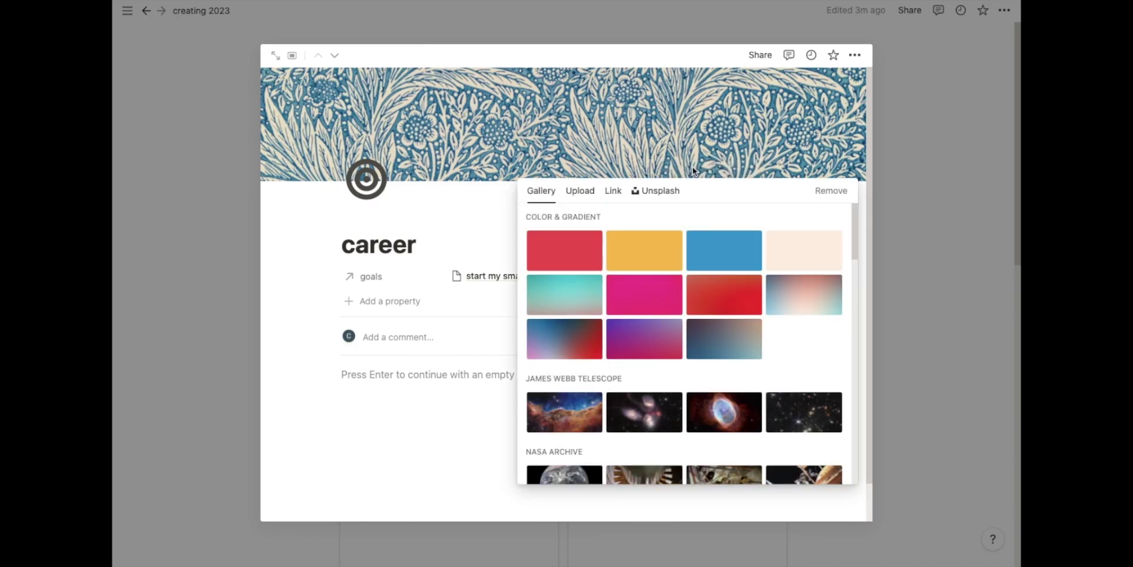
click(618, 252)
click(558, 255)
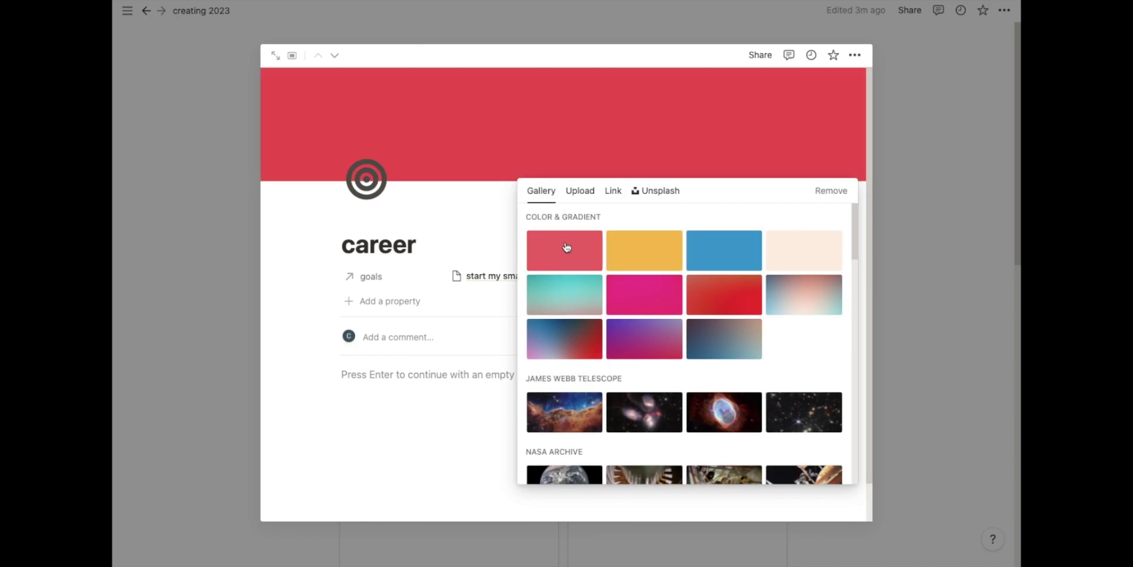
click(583, 193)
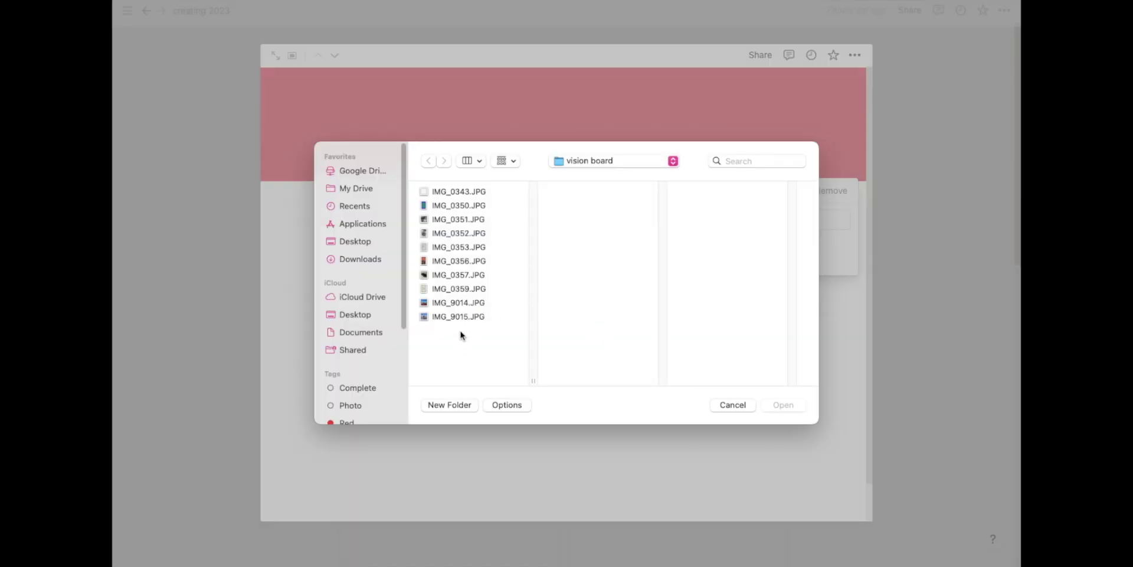
click(453, 221)
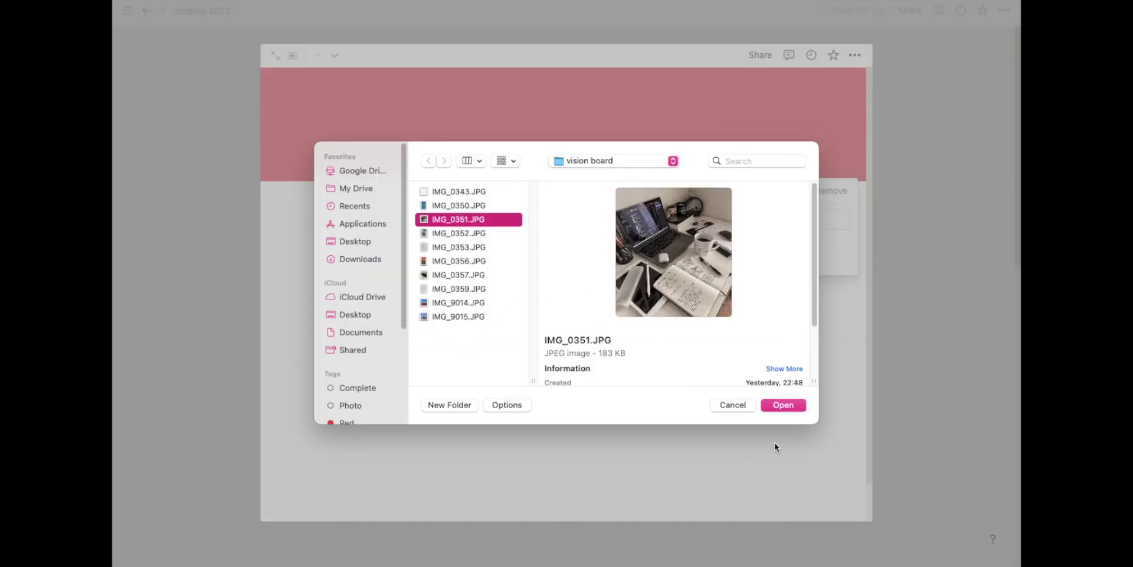
click(785, 405)
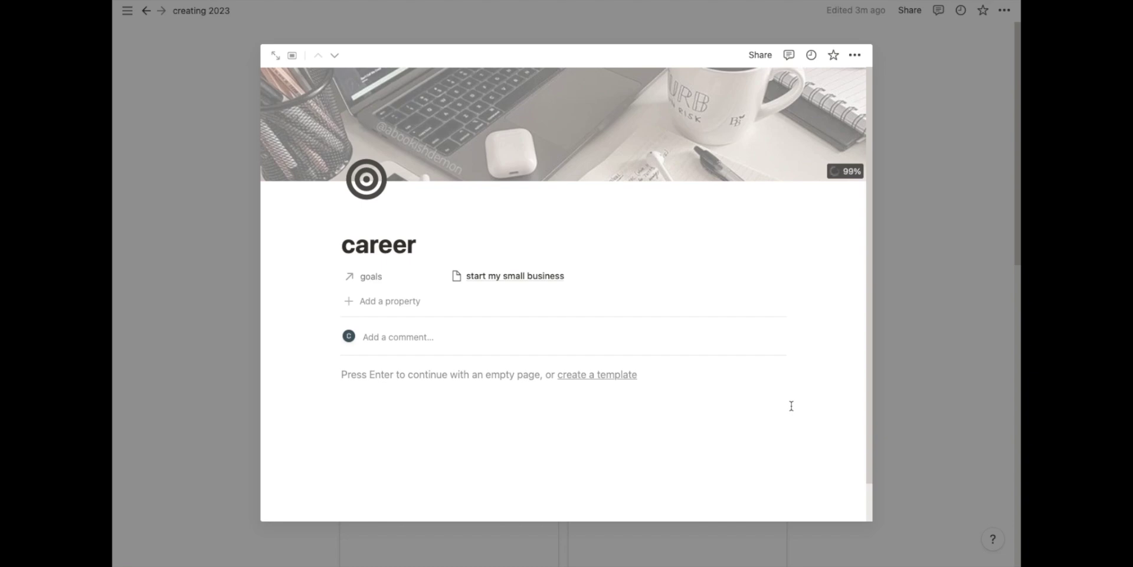
Reposition the career page's cover so the laptop screen and coffee mug show, and close the page preview.
mouse_move(798, 141)
click(732, 172)
drag(552, 167, 551, 247)
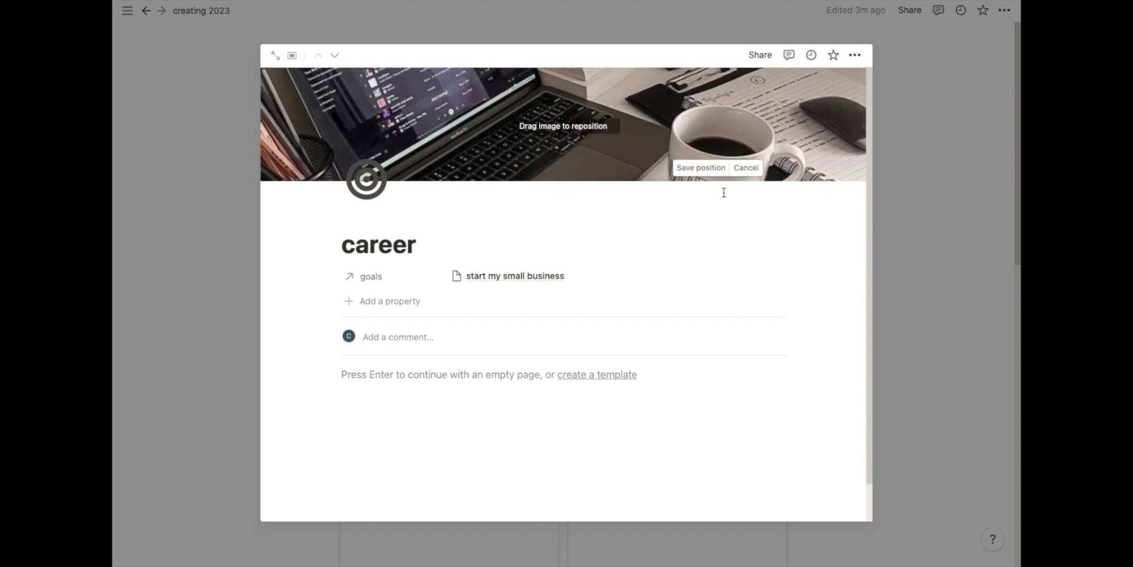
click(1003, 305)
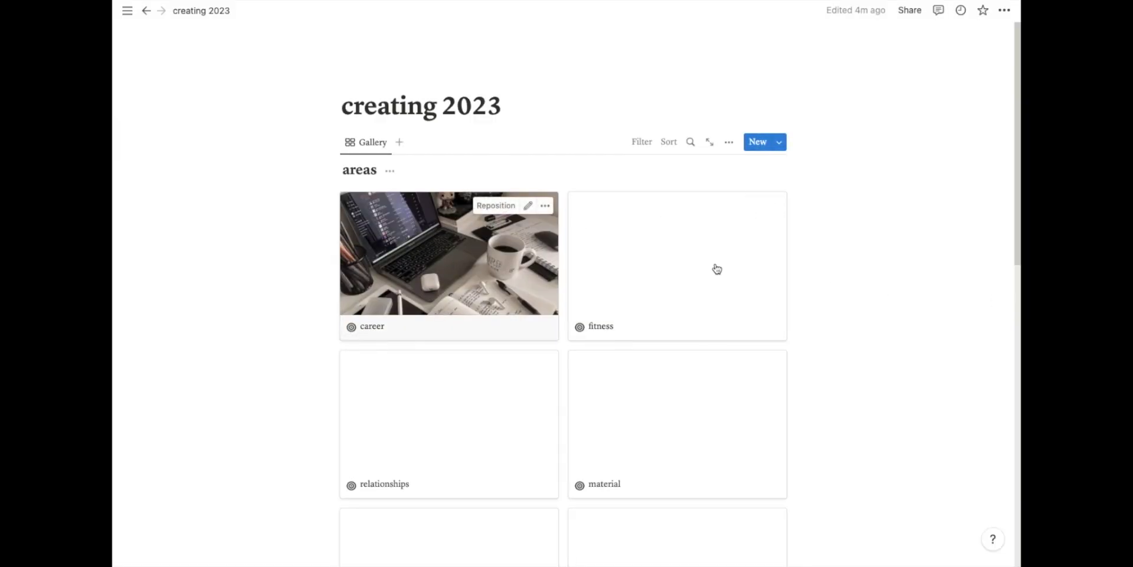
Add a cover to the fitness area page and replace it with the uploaded image IMG_9014.JPG.
click(717, 269)
click(375, 189)
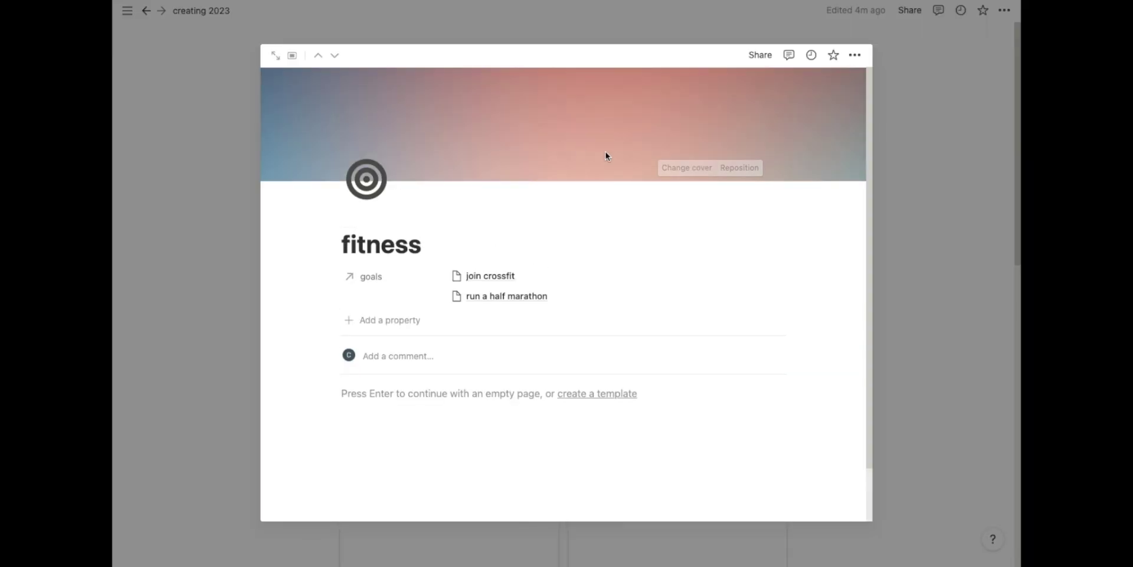
click(685, 167)
click(579, 189)
click(638, 220)
click(449, 302)
click(783, 405)
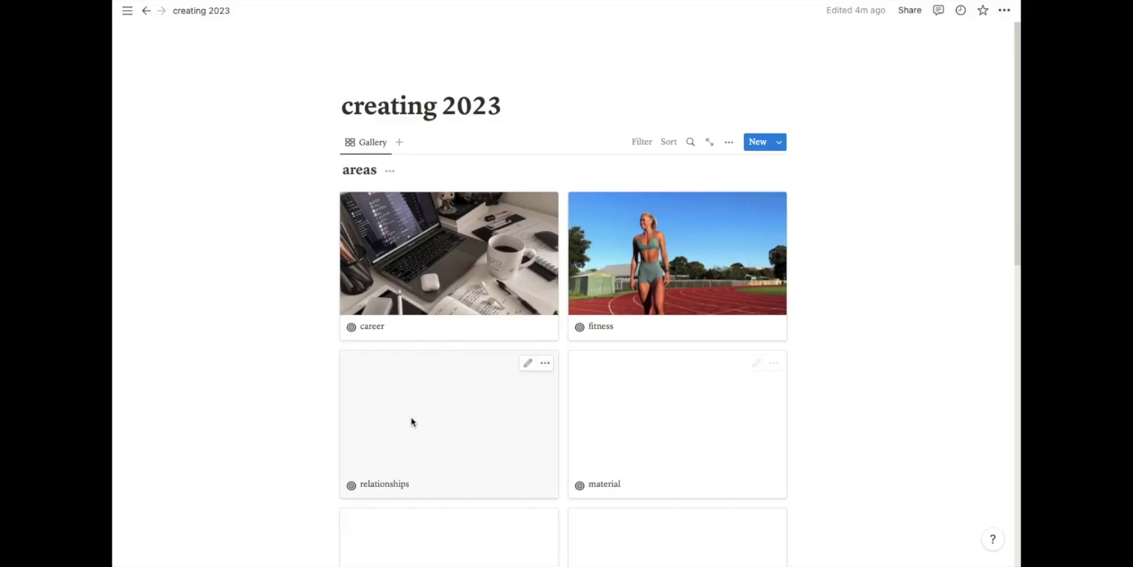
Upload IMG_0356.JPG as the cover of the relationships area page and close the page preview.
click(734, 169)
click(590, 229)
click(443, 289)
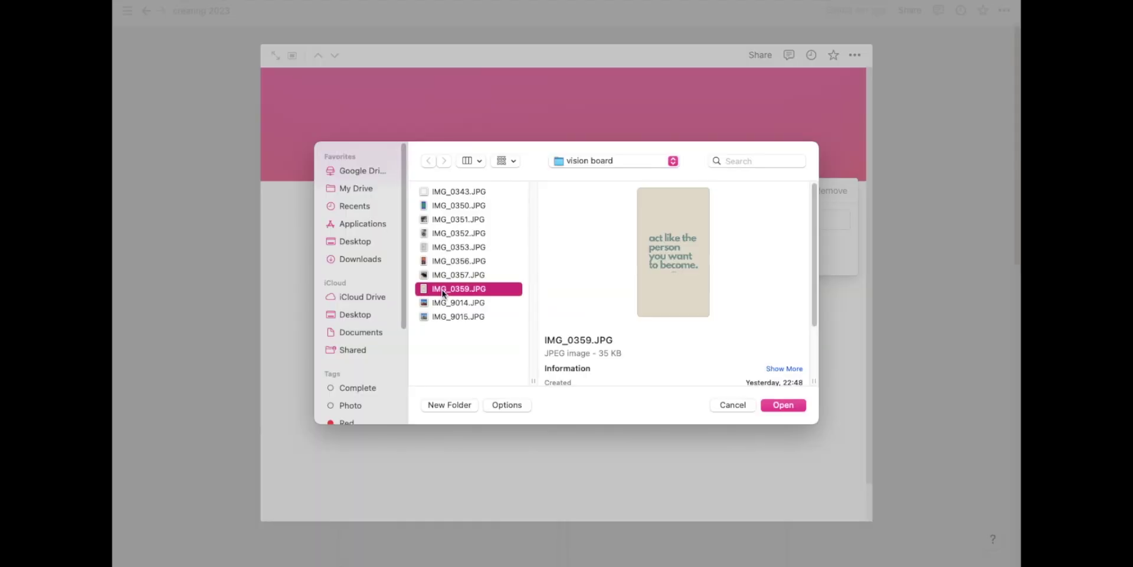
click(453, 220)
double_click(455, 261)
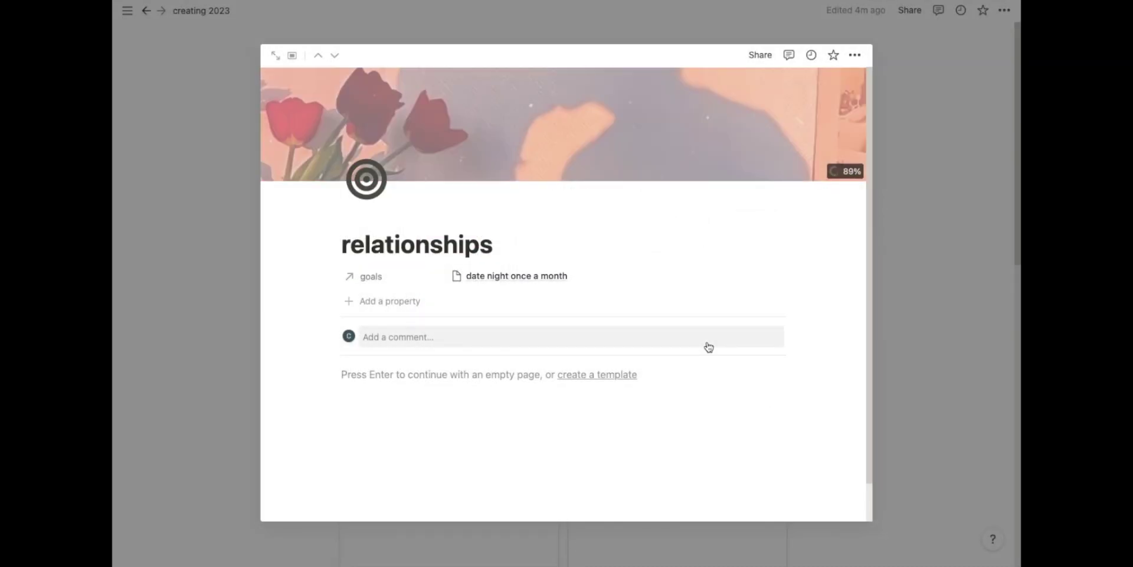
key(Escape)
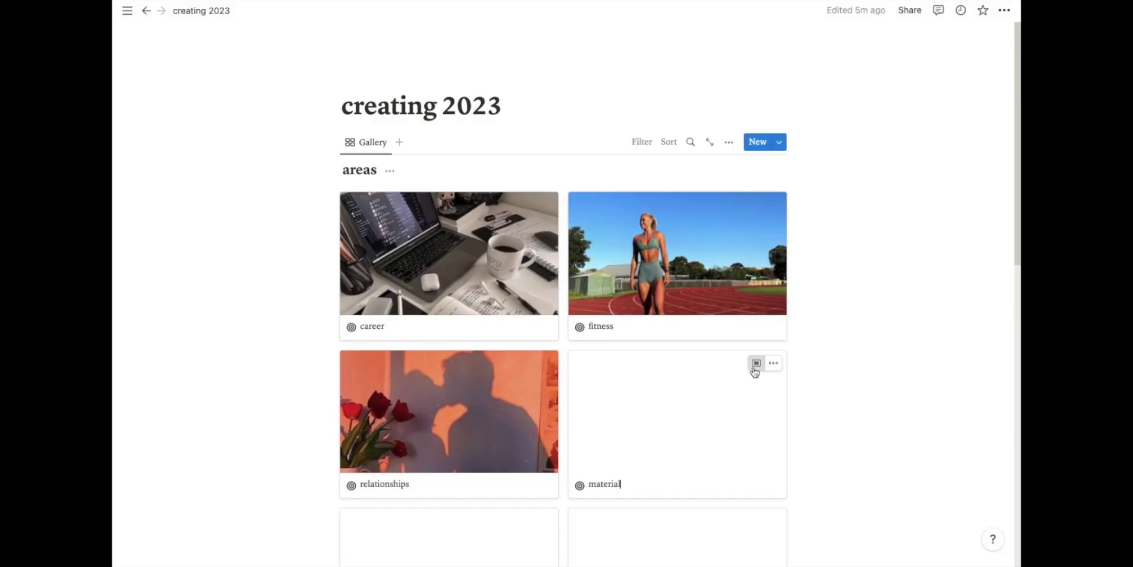
Give the material area page an uploaded black car photo as its cover and close the preview.
click(745, 378)
click(377, 187)
click(688, 167)
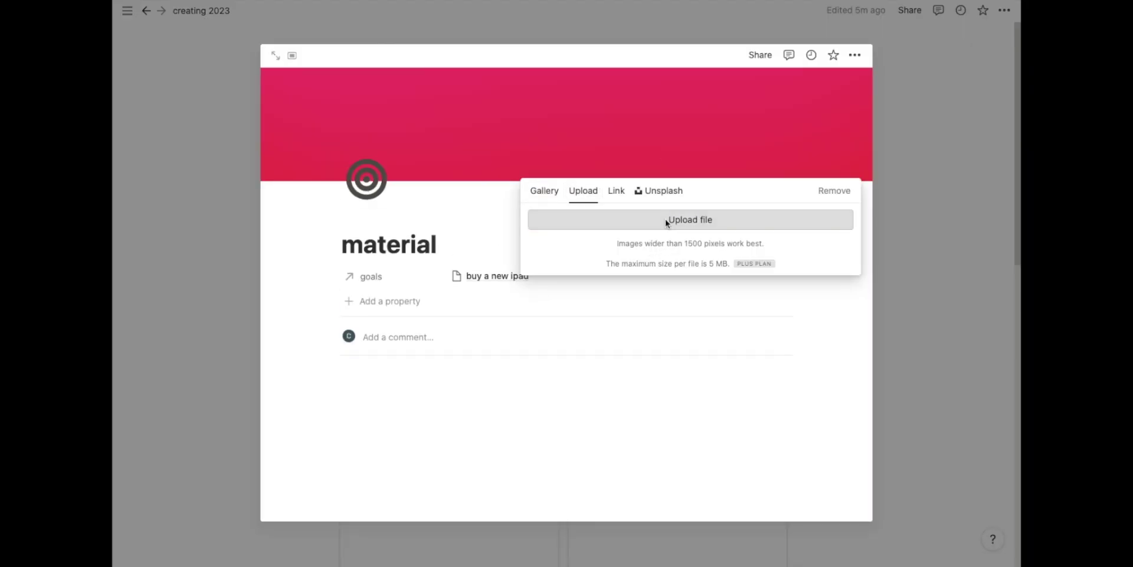
click(666, 221)
click(785, 402)
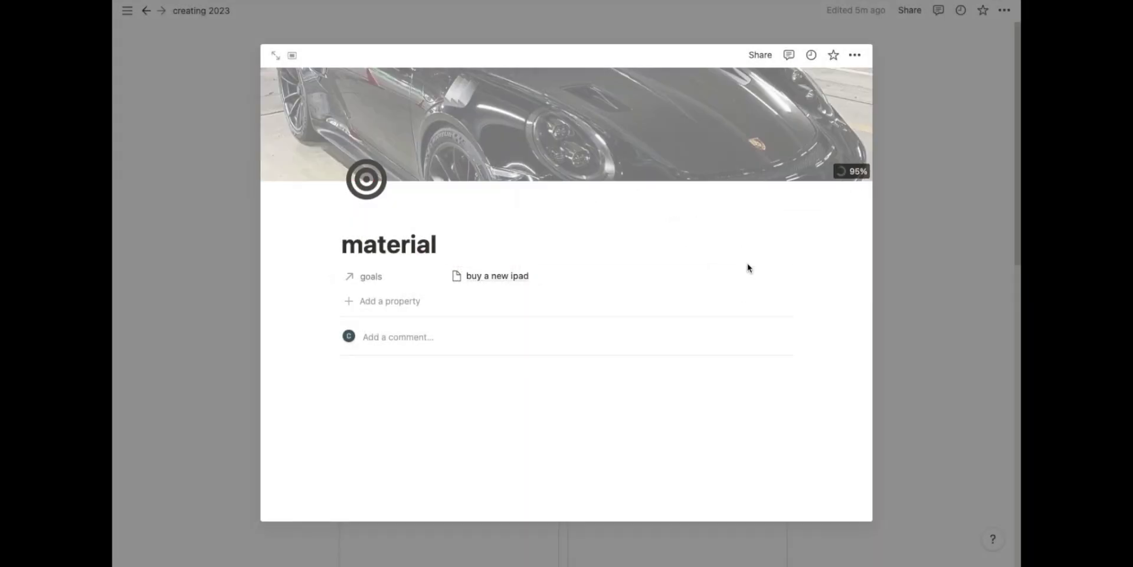
click(956, 315)
Set the financial area page's cover to the uploaded photo of dollar bills and return to the gallery.
click(402, 415)
click(381, 192)
click(689, 168)
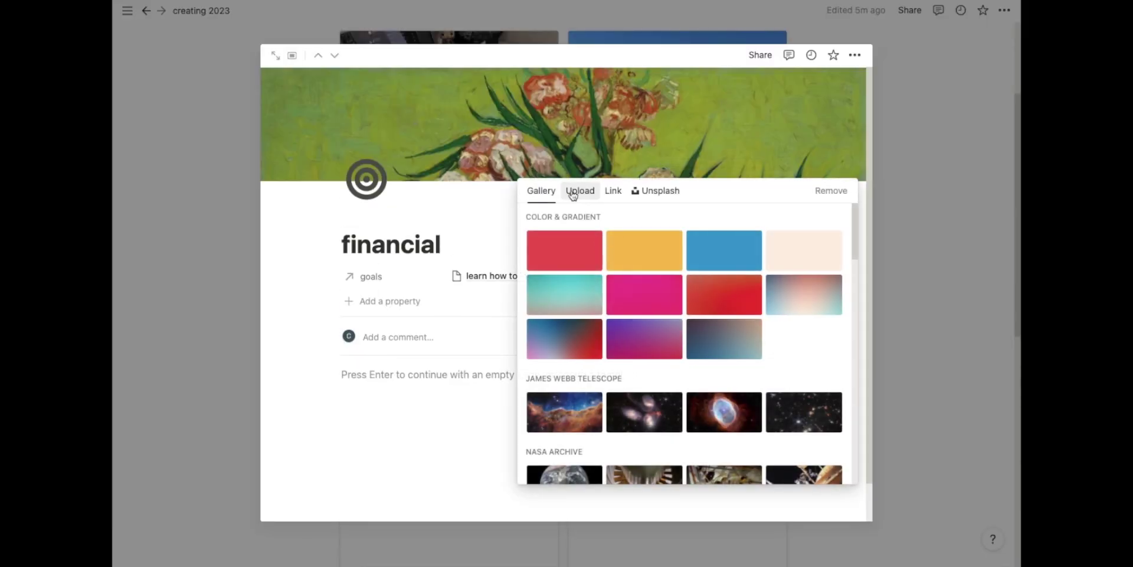
click(580, 190)
click(591, 220)
click(782, 403)
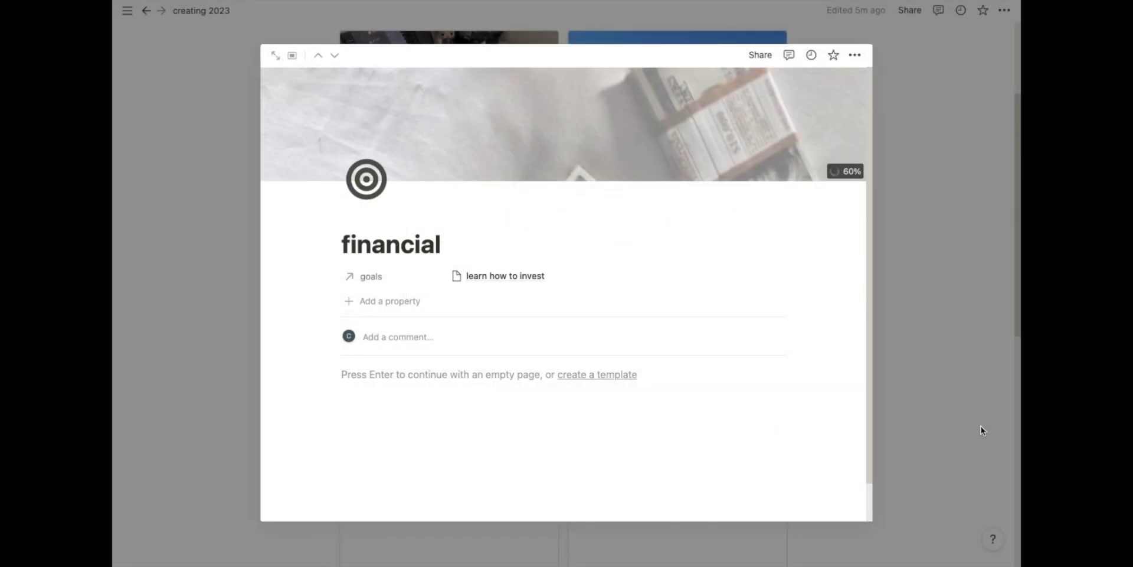
click(982, 428)
Use the uploaded quote image IMG_0353.JPG as the personal development area page's cover and close the preview.
click(759, 362)
click(381, 190)
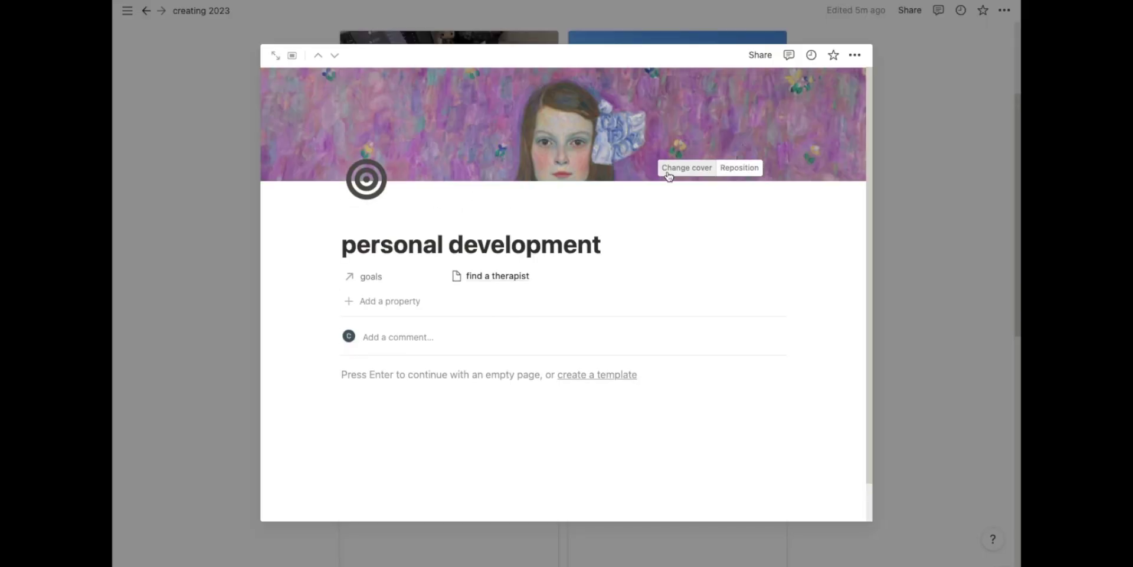
click(679, 170)
click(579, 189)
click(635, 221)
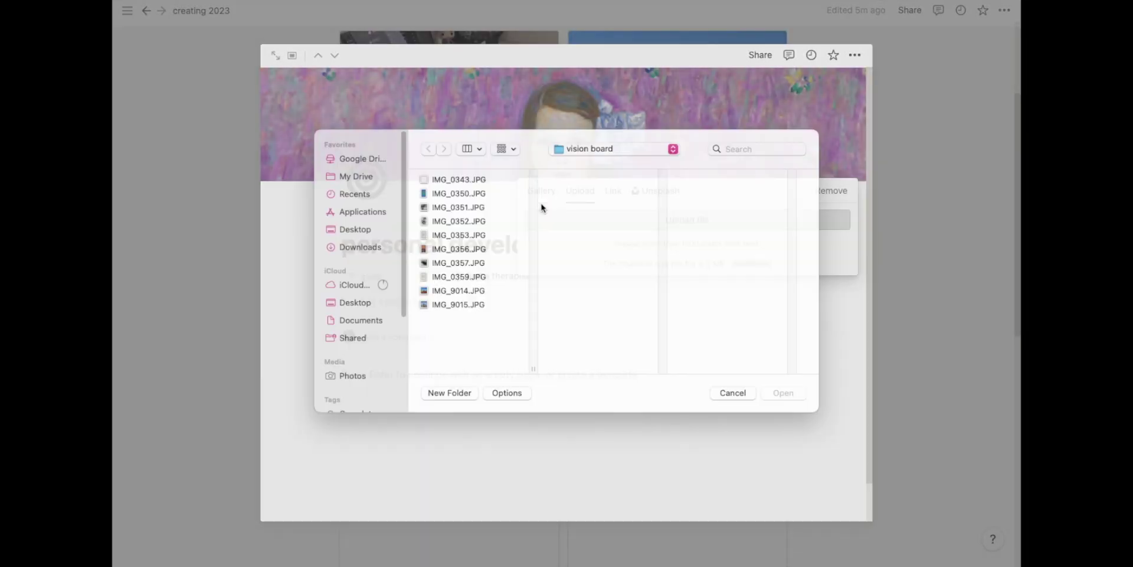
click(459, 192)
click(459, 247)
click(783, 405)
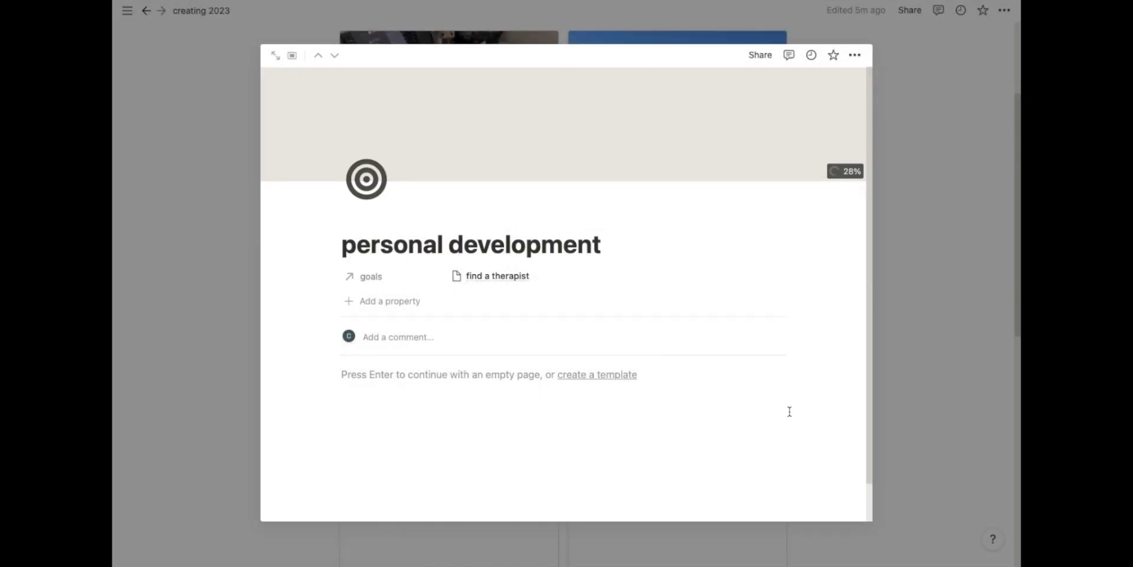
click(936, 369)
Add a cover to the physical appearance area page, replace it with the uploaded IMG_9015.JPG, and close the preview.
click(508, 334)
click(366, 179)
click(465, 187)
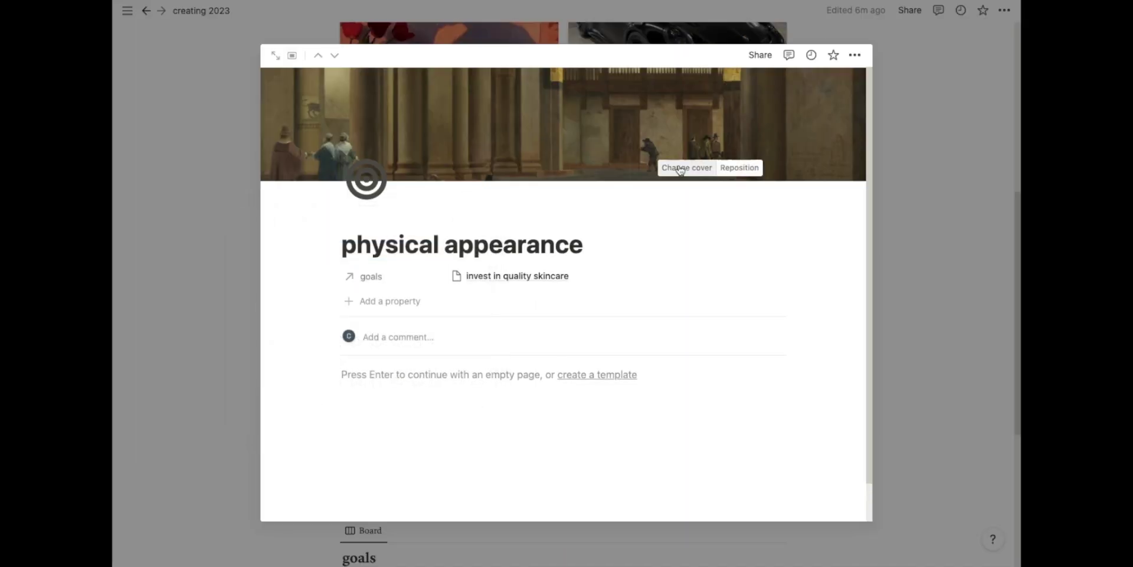
click(682, 168)
click(638, 220)
click(459, 288)
click(458, 316)
click(783, 405)
click(950, 344)
Upload the quote image IMG_0359.JPG as the daily habits area page's cover and close the preview.
click(700, 331)
click(457, 188)
click(682, 168)
click(578, 195)
click(654, 224)
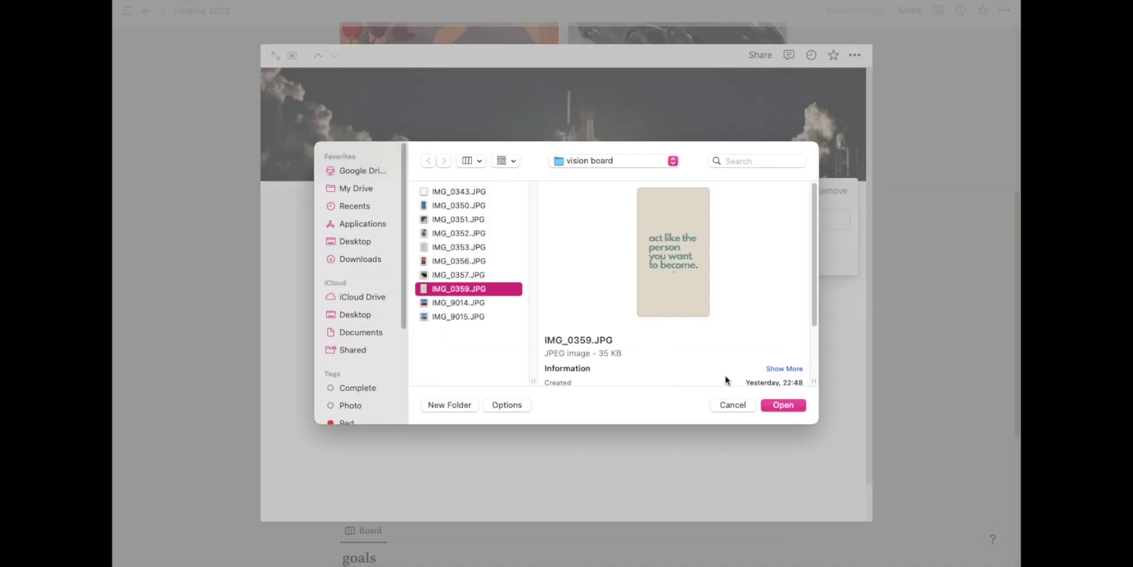
click(783, 403)
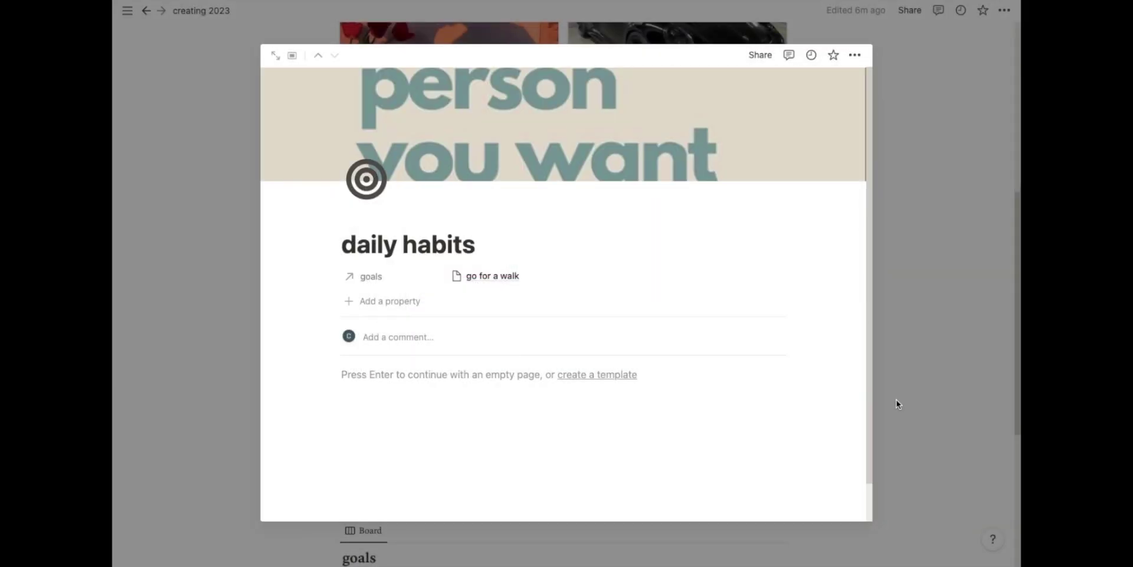
click(896, 404)
Add a cover to the main creating 2023 page and replace it with the uploaded image IMG_0350.JPG.
scroll(896, 399, down, 4)
scroll(897, 405, up, 8)
scroll(896, 401, up, 3)
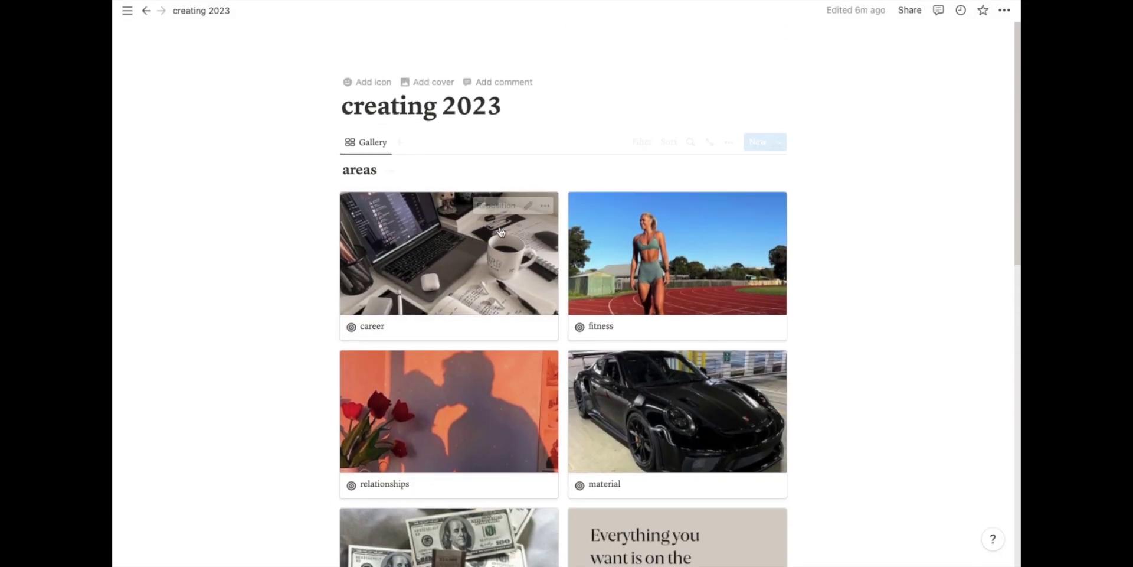
click(405, 83)
click(696, 179)
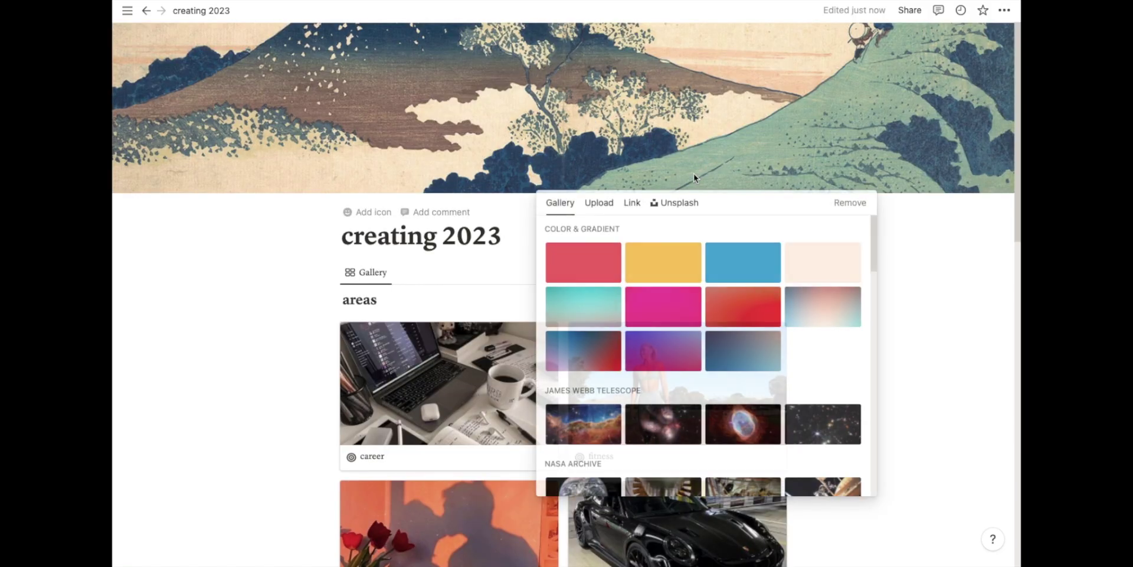
click(599, 204)
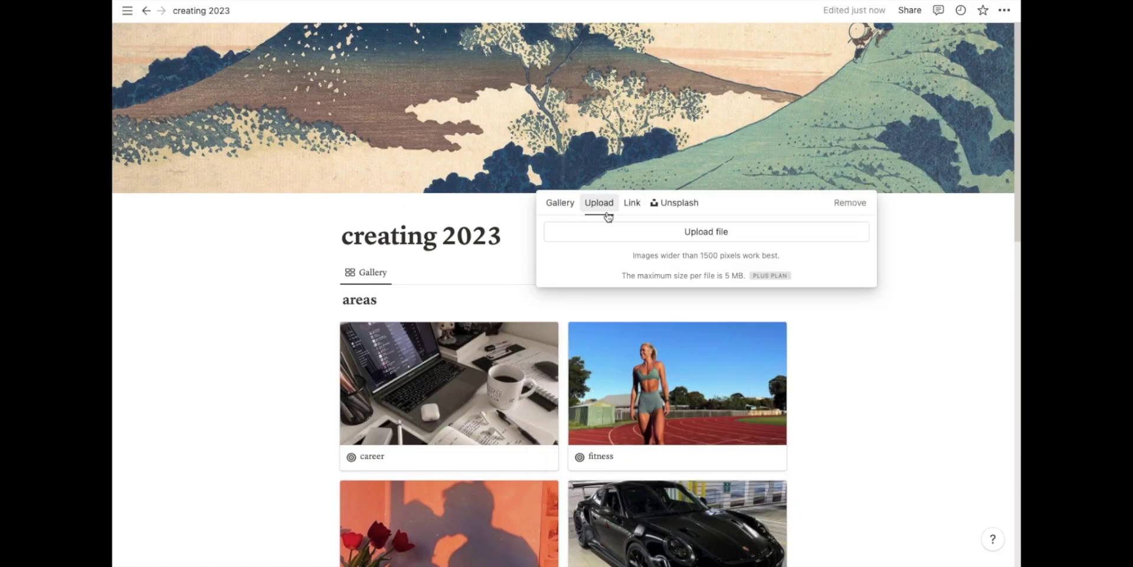
click(677, 239)
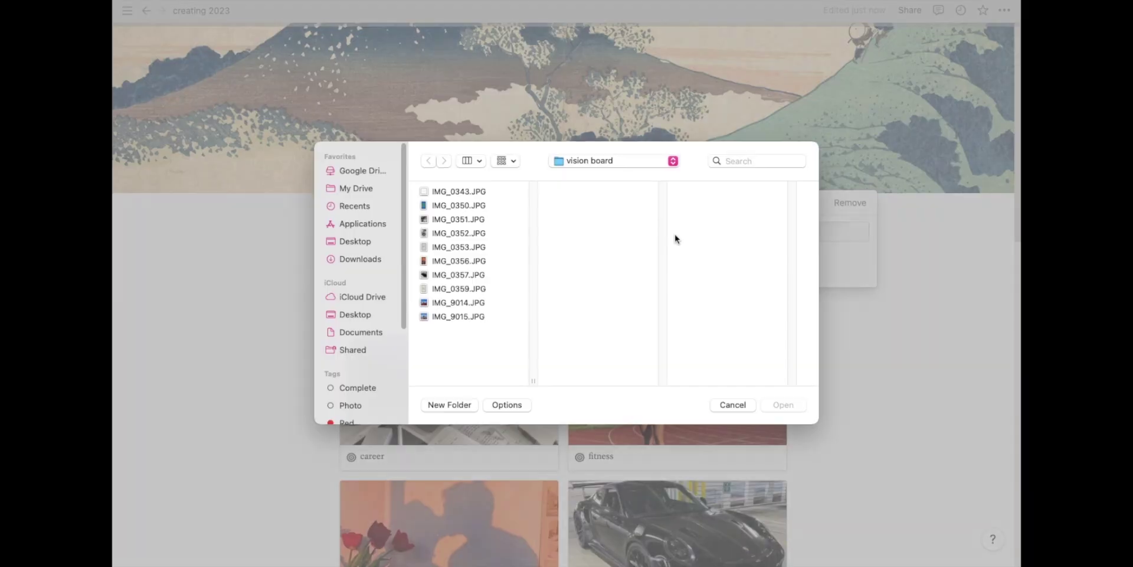
click(482, 192)
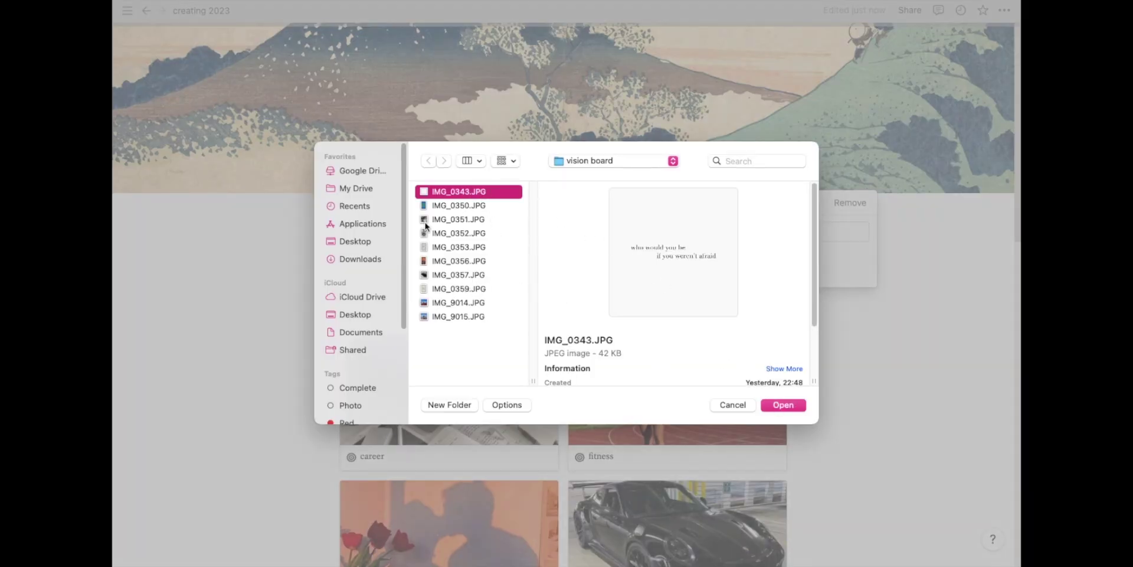
click(464, 206)
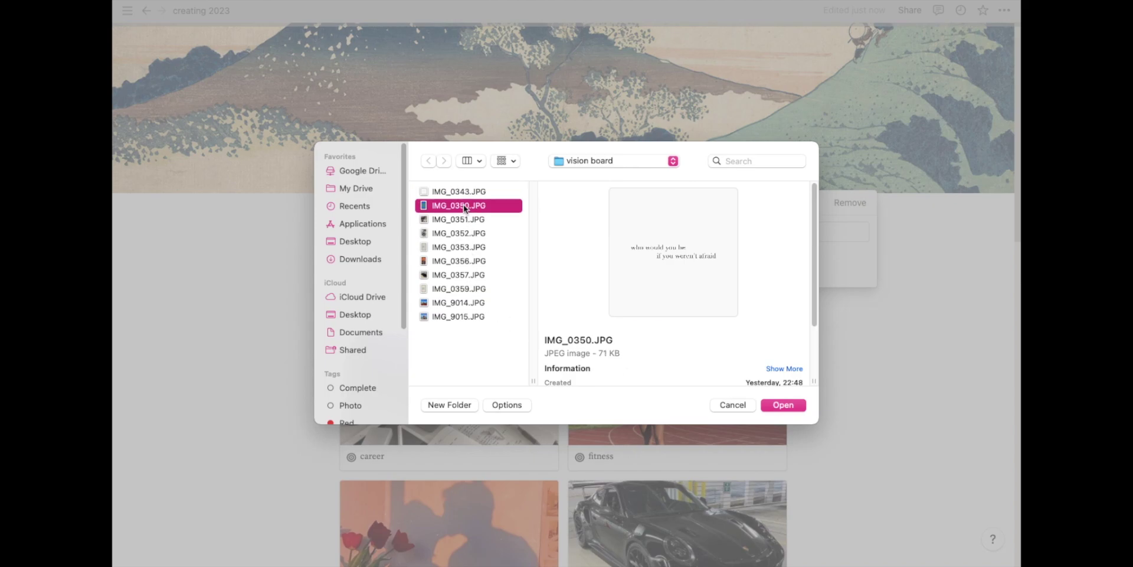
click(784, 405)
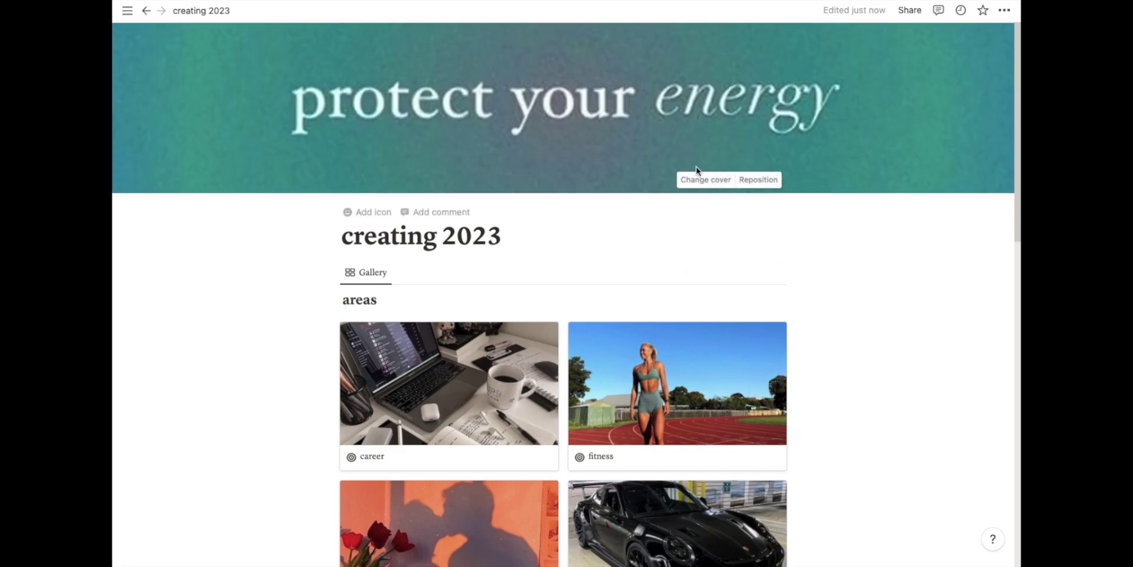
Replace the creating 2023 page's cover with the uploaded image IMG_0343.JPG from the vision board folder.
click(702, 178)
click(608, 206)
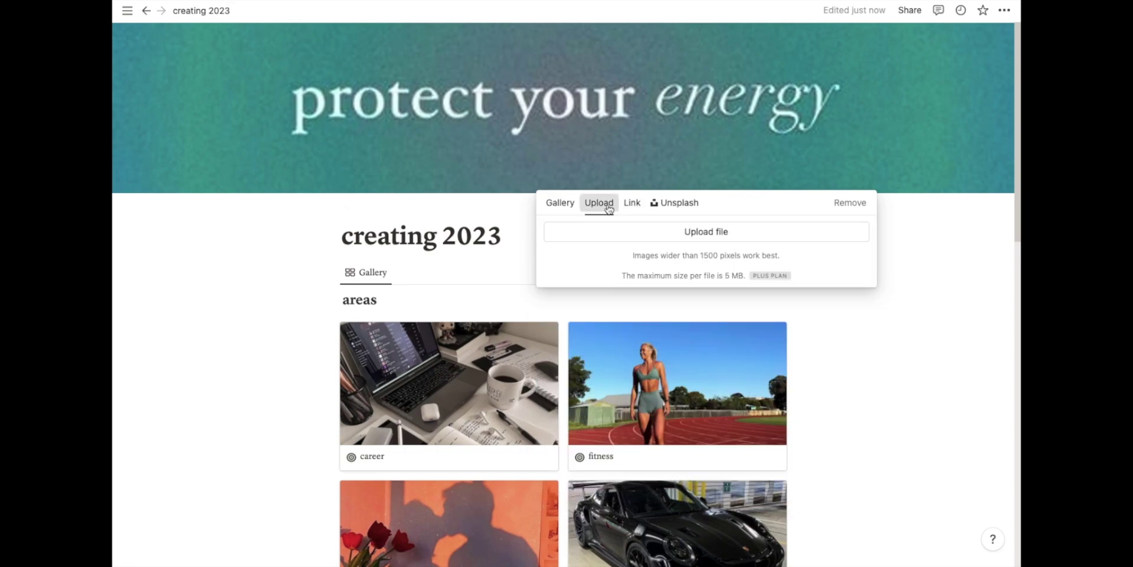
click(662, 233)
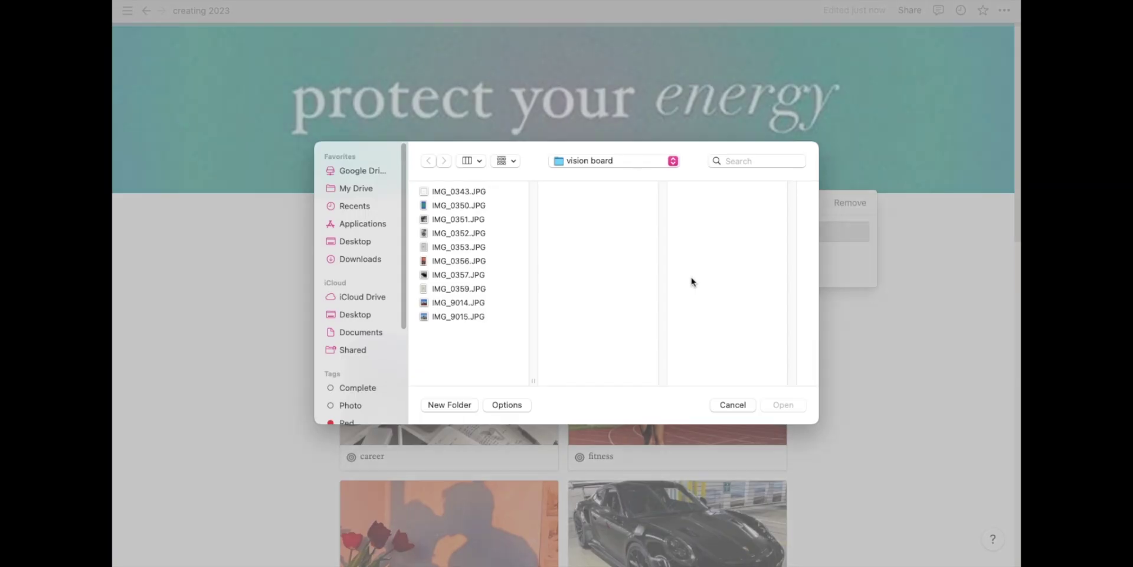
click(456, 190)
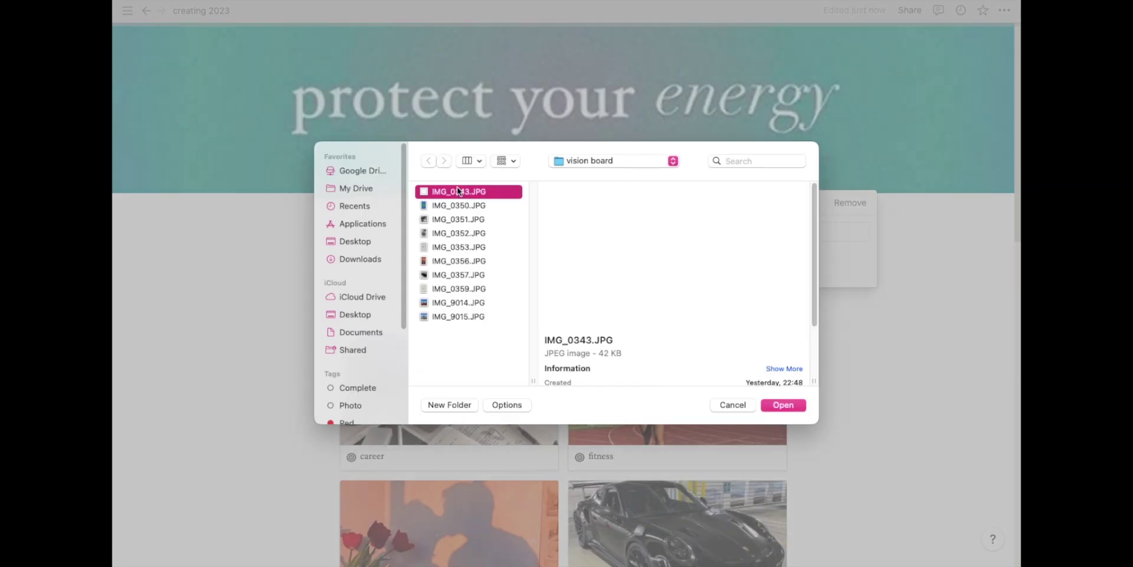
click(791, 404)
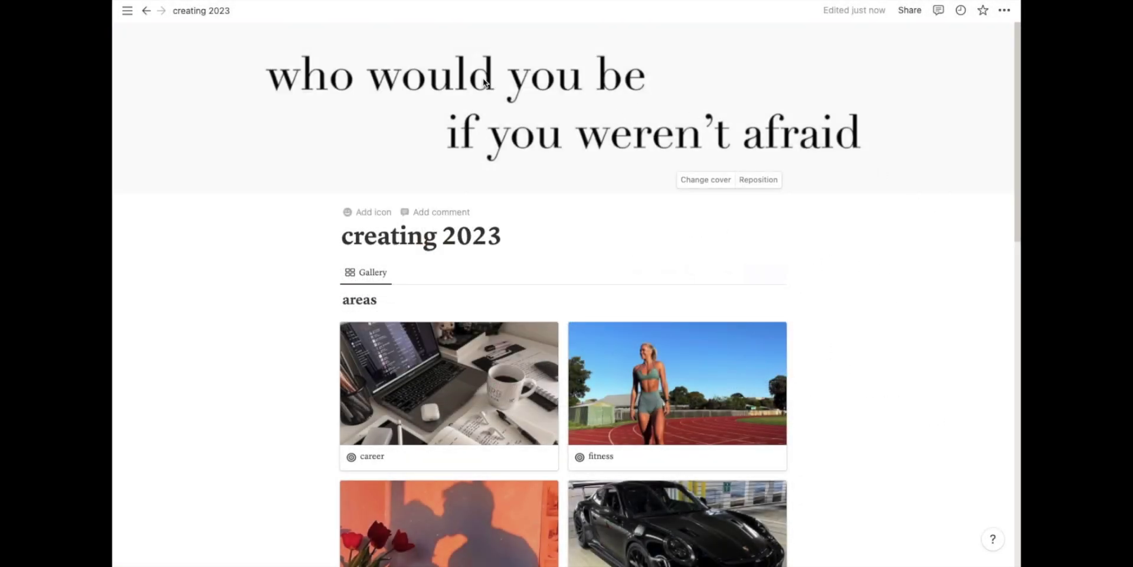
Reorder the areas gallery so the fitness card comes first and the career card second.
scroll(414, 238, down, 5)
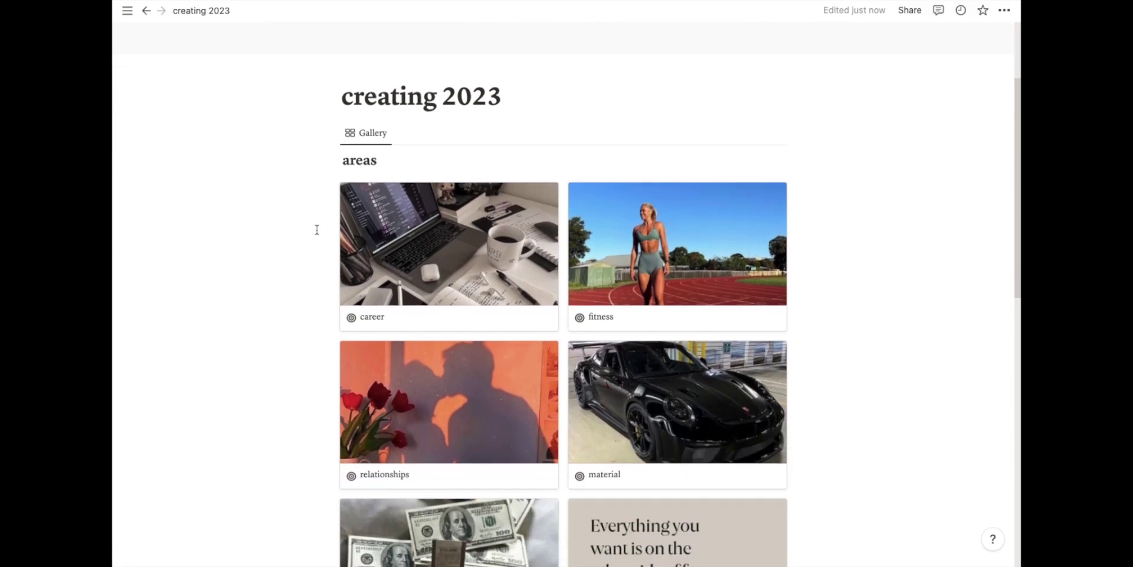
drag(413, 239, 641, 245)
drag(452, 255, 709, 248)
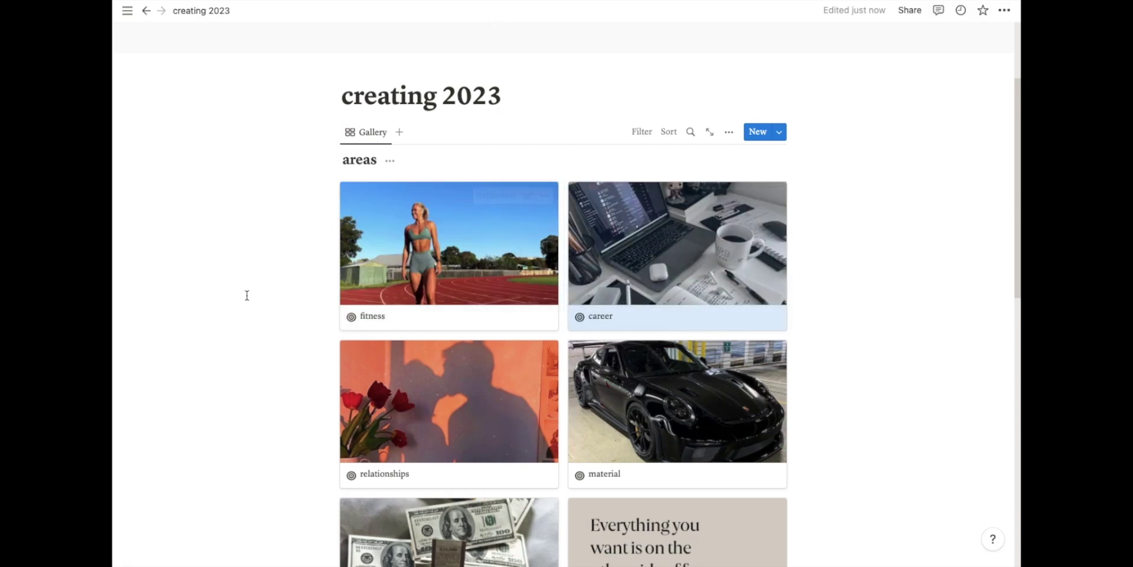
Insert a divider between the areas gallery and the goals board.
scroll(247, 294, down, 8)
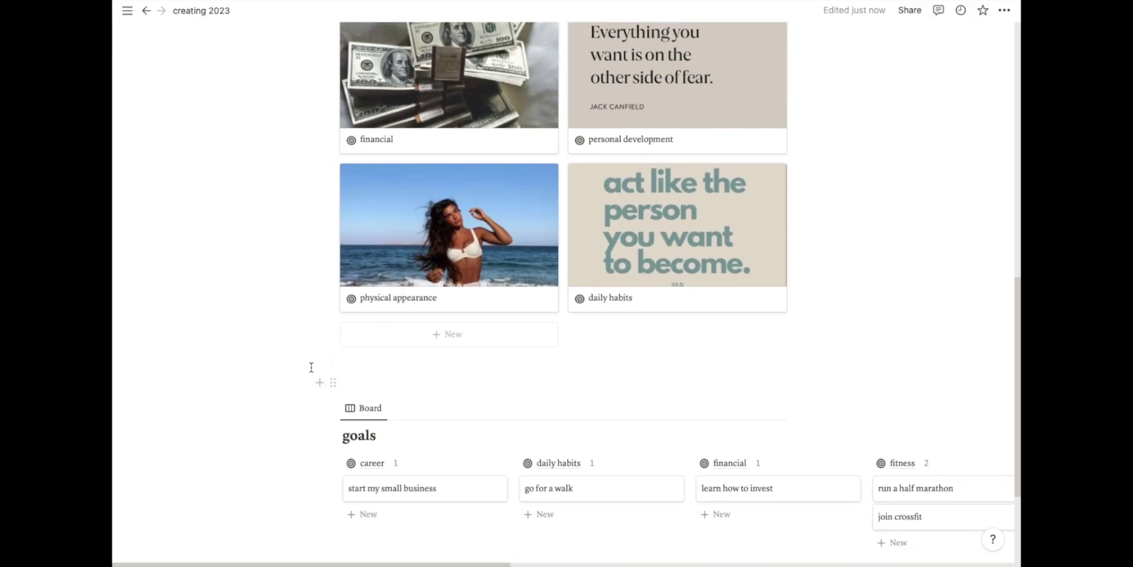
click(319, 361)
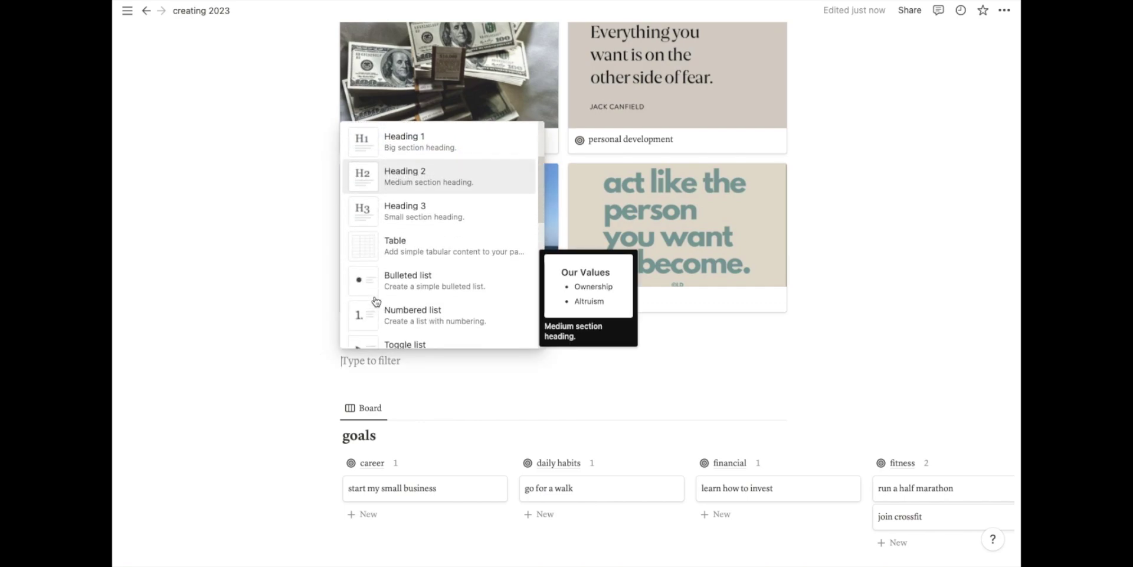
scroll(390, 328, down, 3)
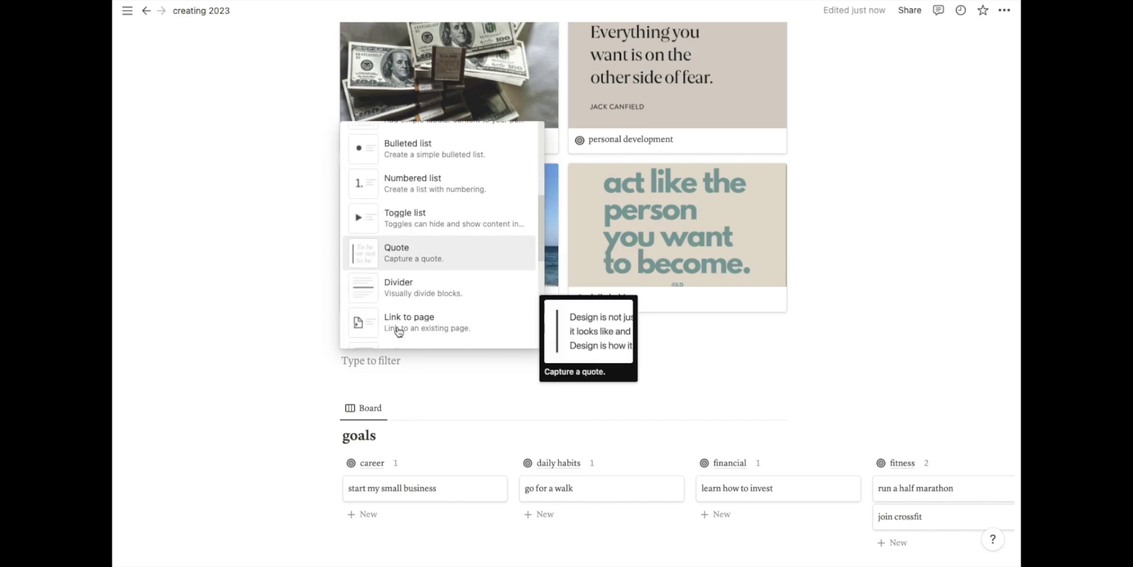
click(397, 294)
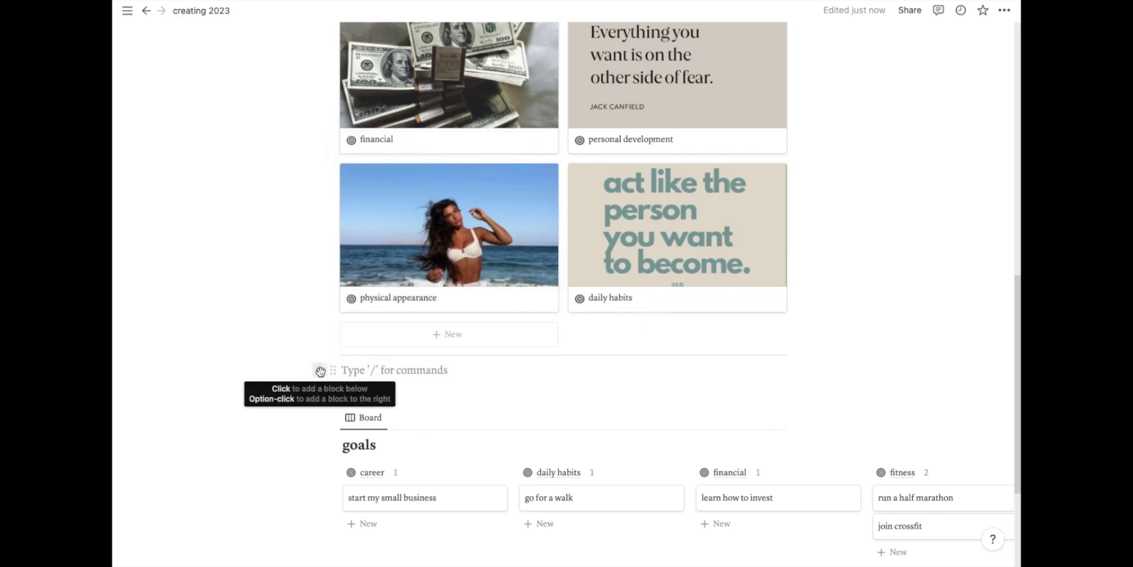
Add a quote block under the divider reading "Whether I think I can, or think I can't, I'm right.".
click(320, 370)
scroll(385, 298, down, 5)
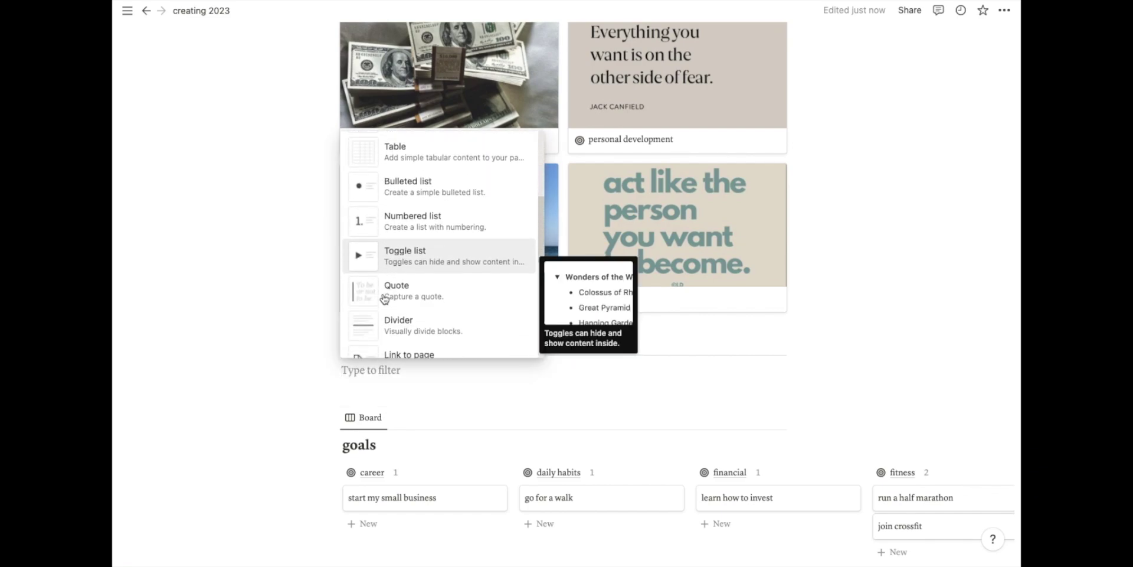
scroll(384, 295, down, 2)
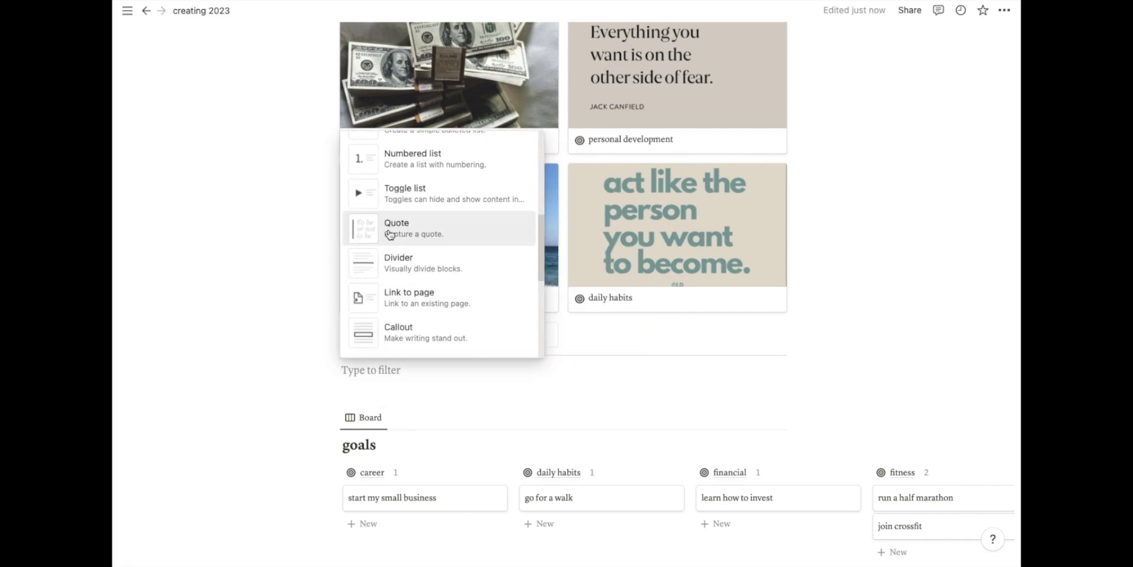
click(390, 234)
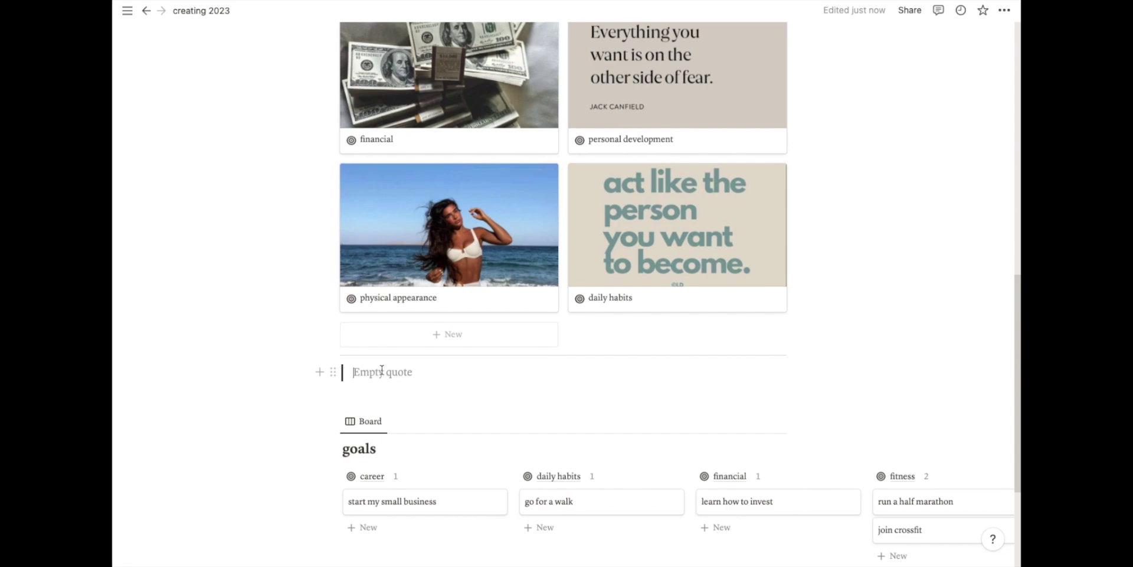
text(W)
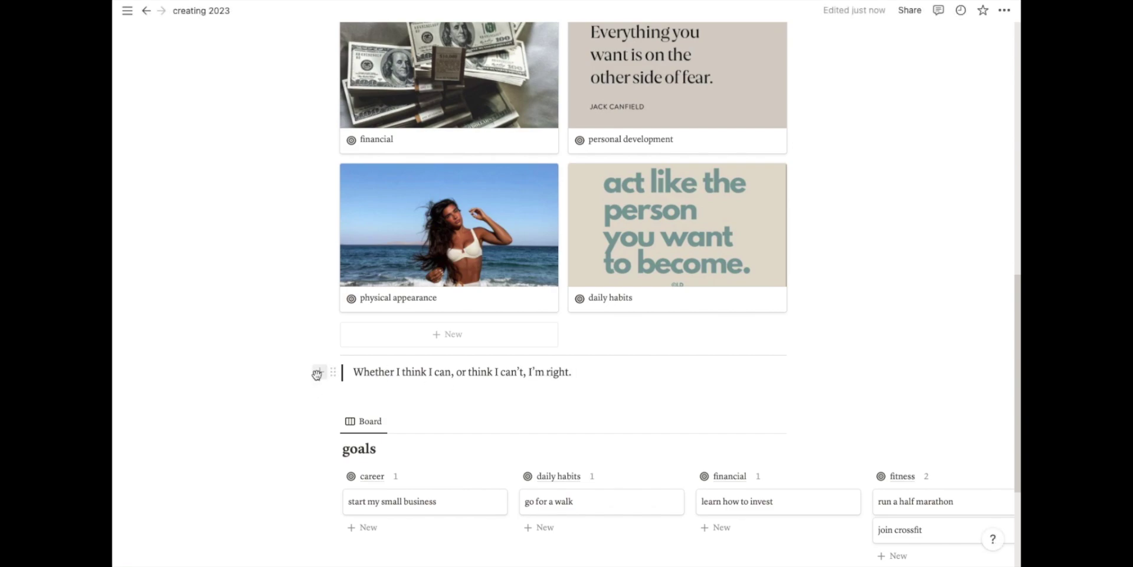
Change the quote block's text color to green.
click(332, 372)
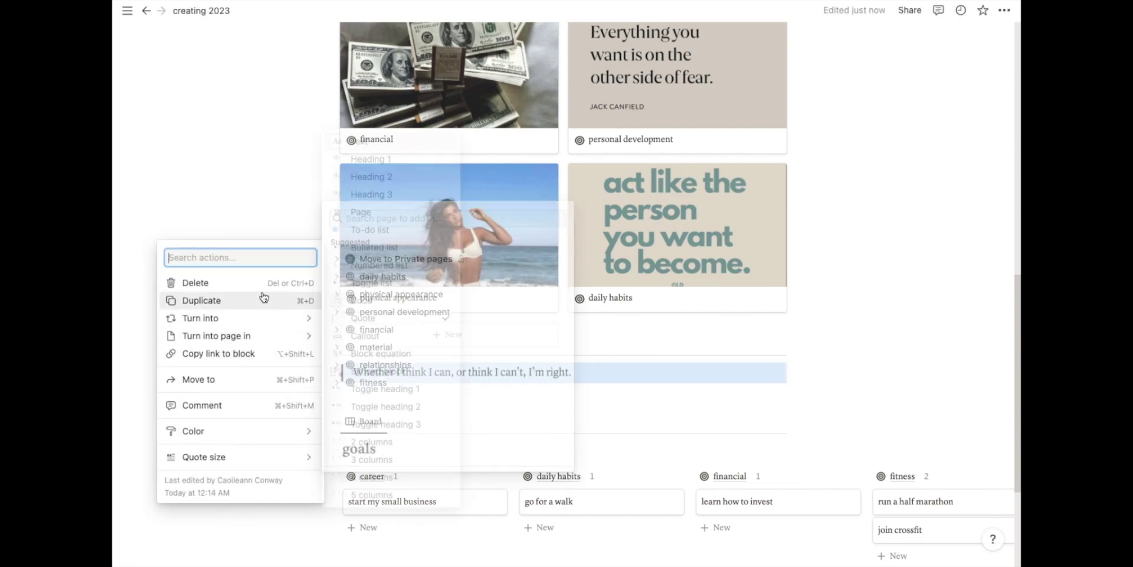
mouse_move(301, 434)
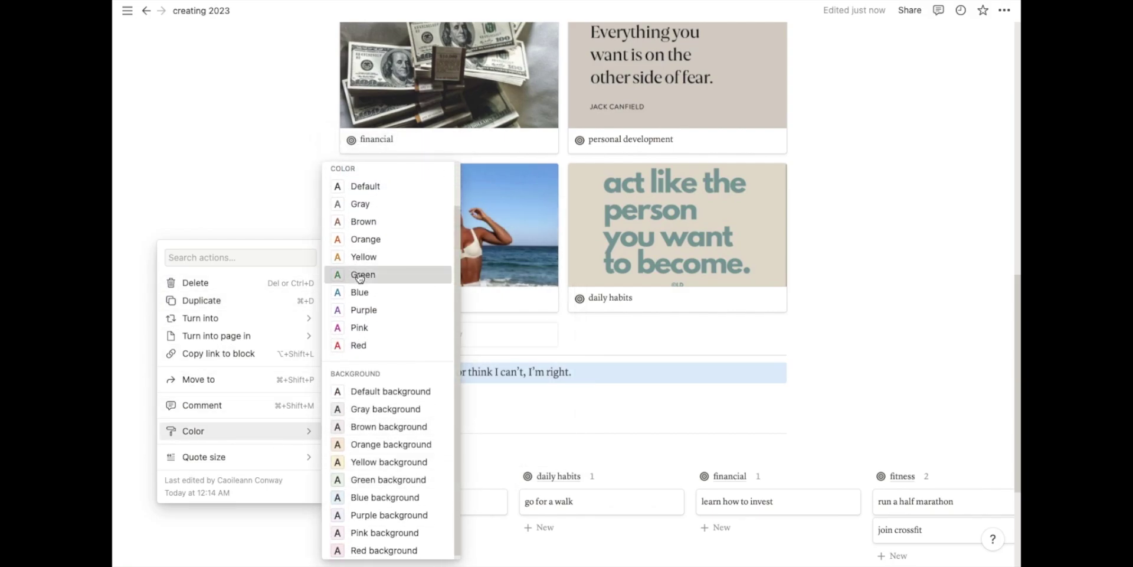
click(362, 270)
Insert a divider between the green quote and the goals board.
scroll(802, 396, down, 1)
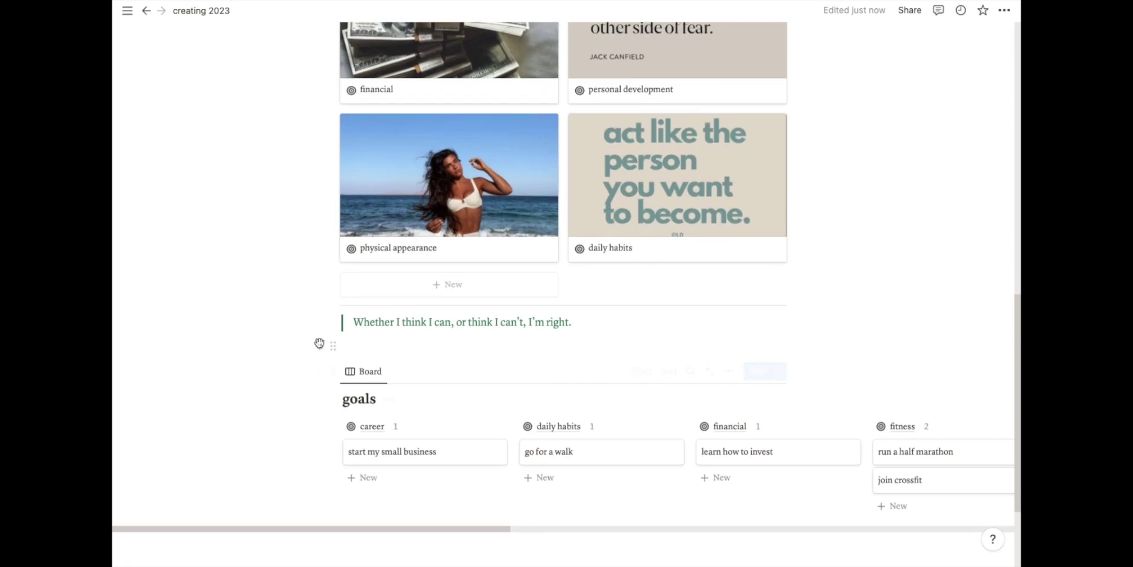
click(317, 348)
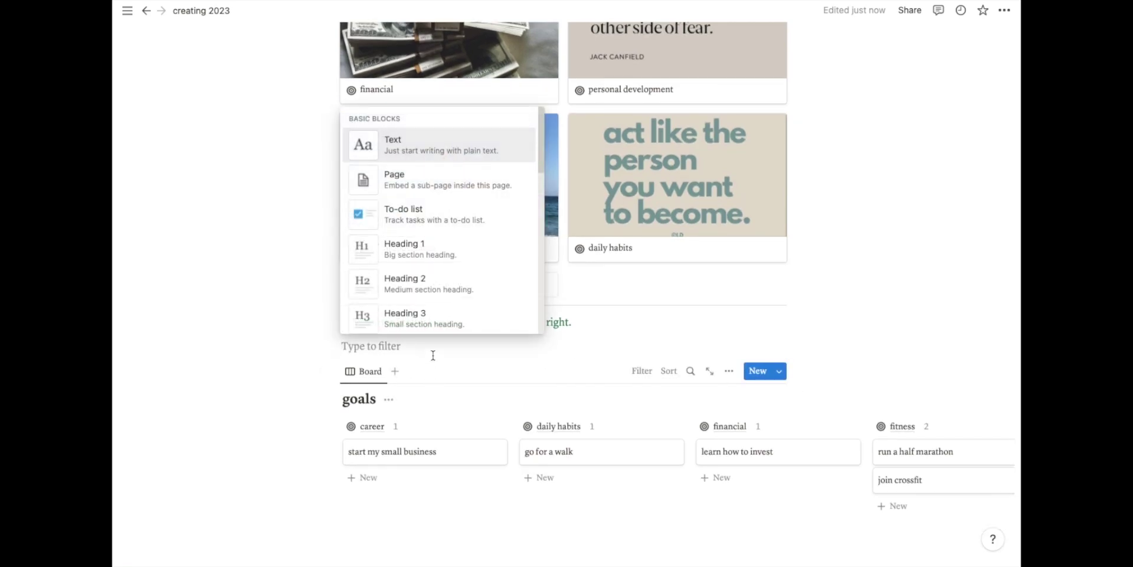
scroll(432, 295, down, 6)
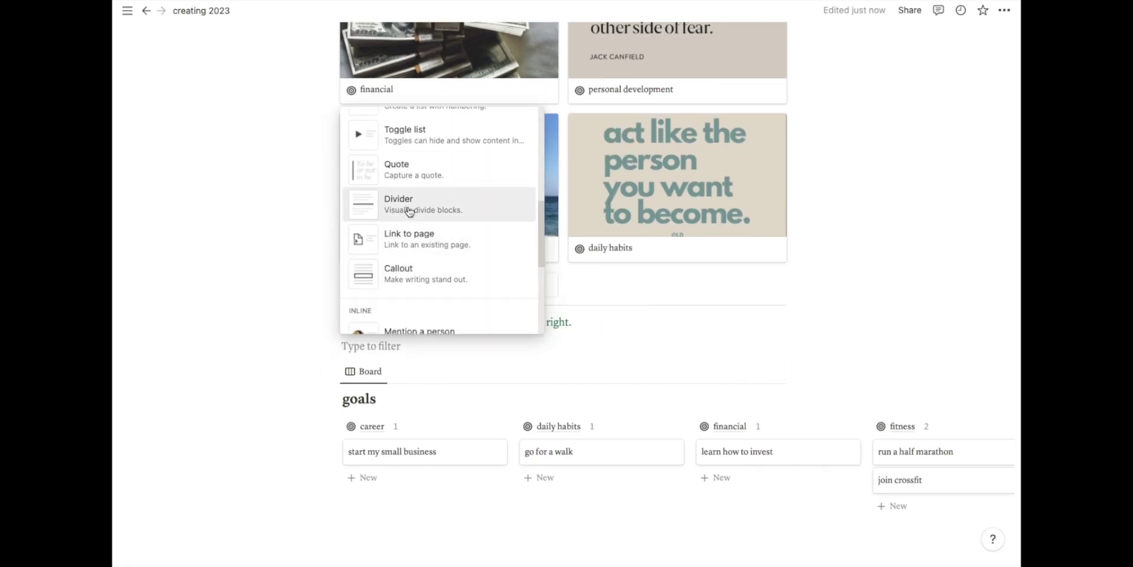
click(376, 208)
scroll(604, 316, down, 1)
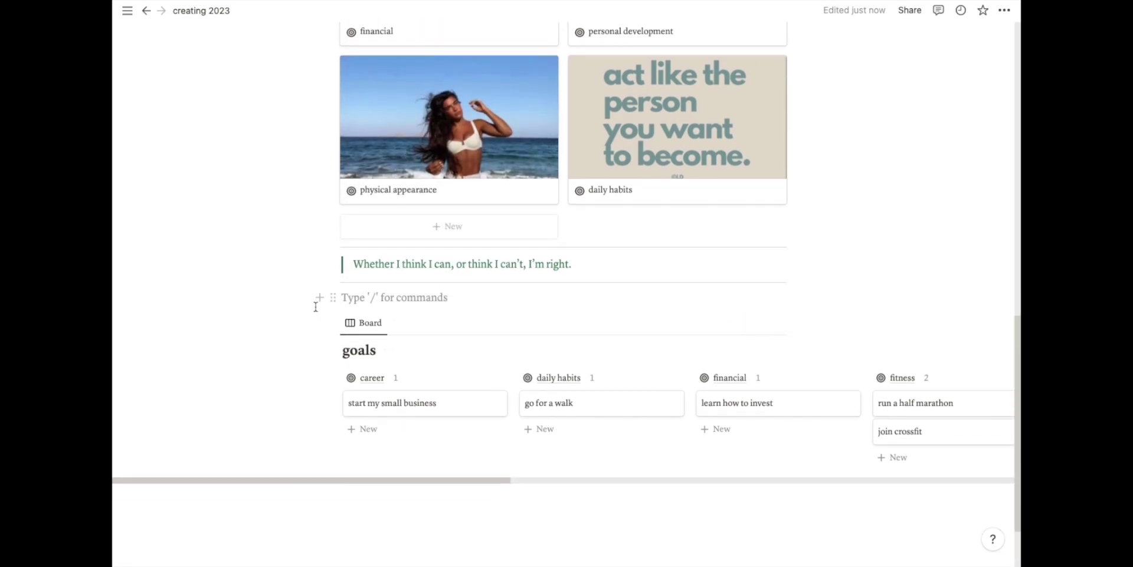
Add a new block directly under the creating 2023 page title and make it a divider.
scroll(317, 303, up, 10)
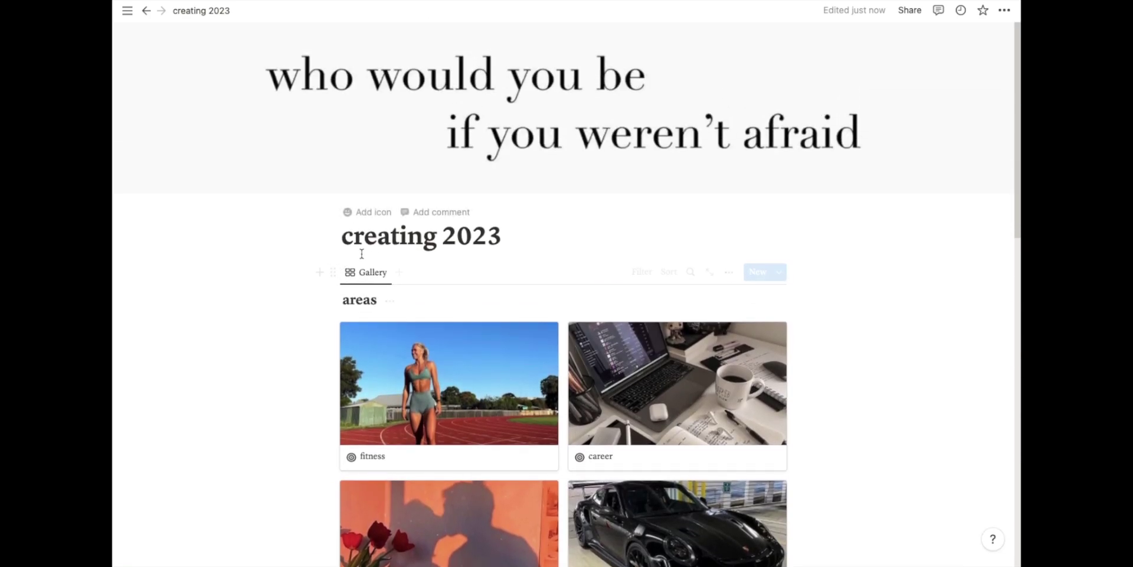
key(Return)
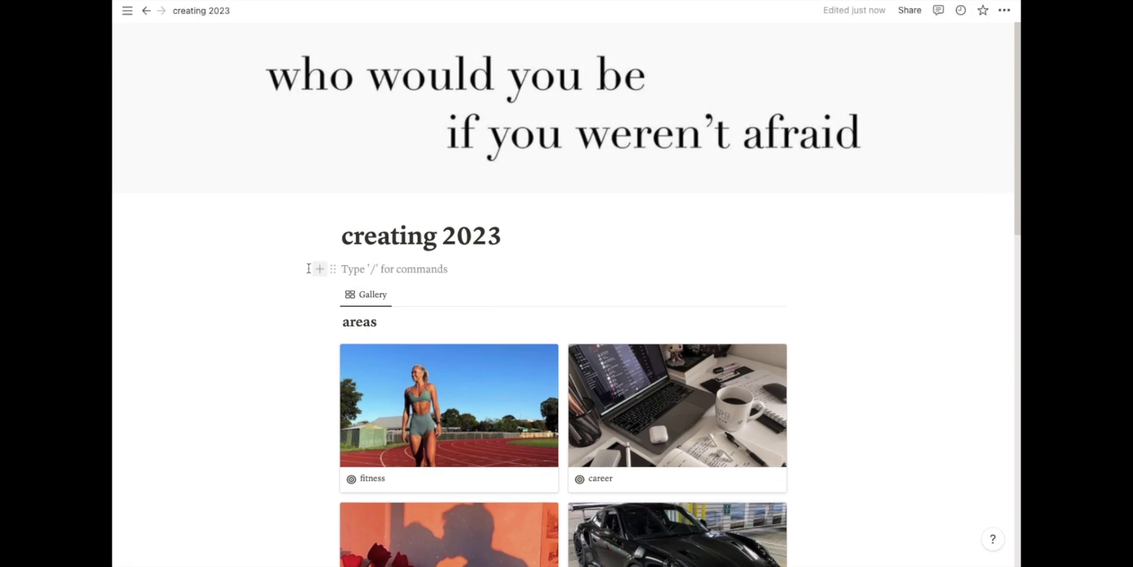
click(318, 270)
scroll(519, 417, down, 10)
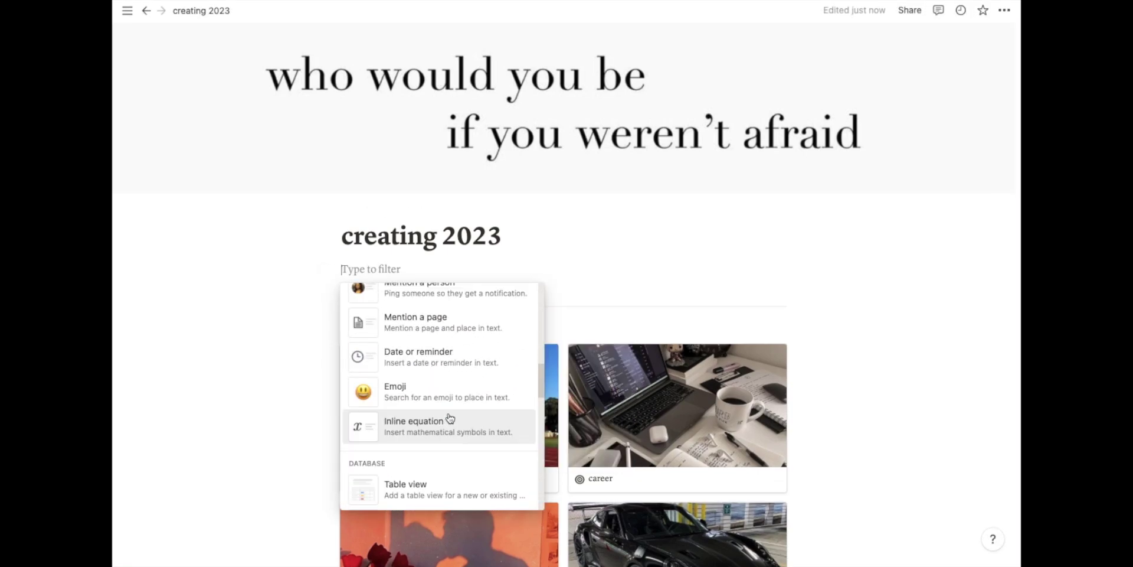
scroll(448, 417, up, 3)
scroll(448, 416, up, 3)
key(Escape)
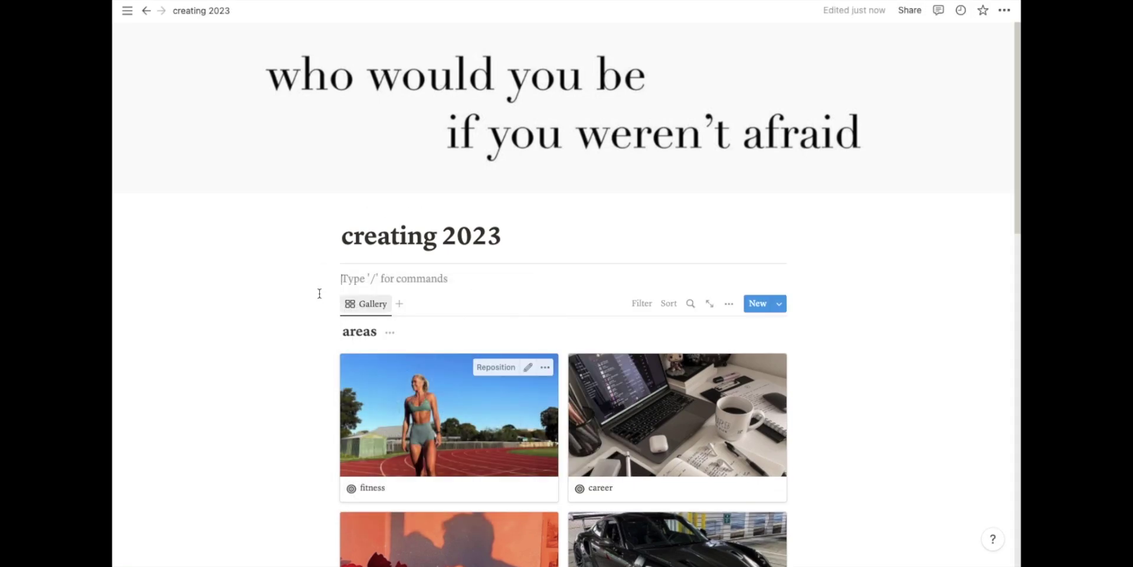
Write "I AM THE CREATOR OF MY REALITY. THIS YEAR IS THE YEAR I ELEVATE." as text under the divider above the areas gallery.
click(319, 279)
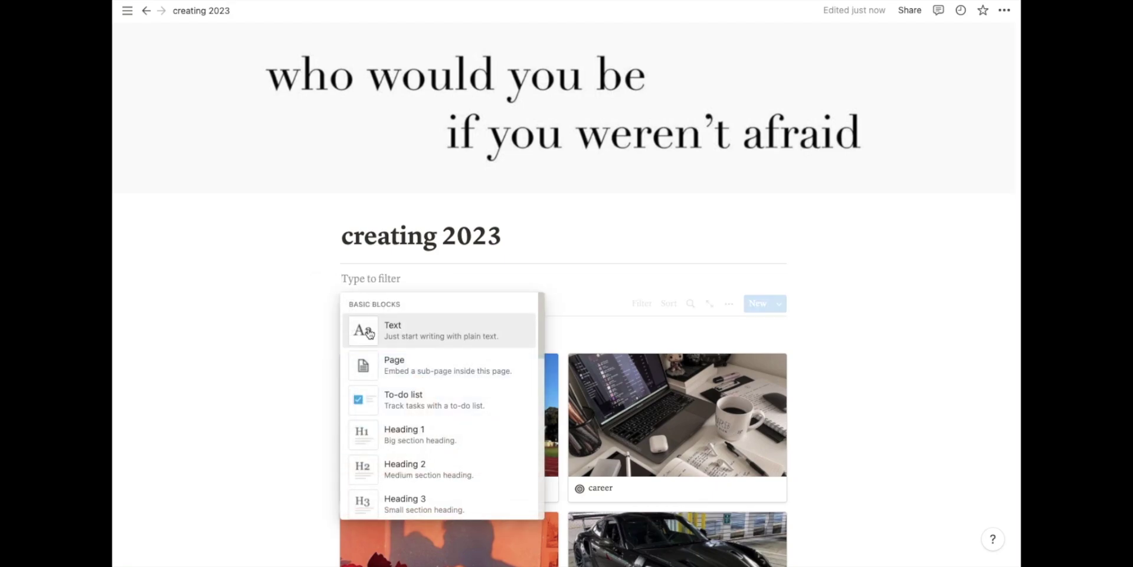
key(Escape)
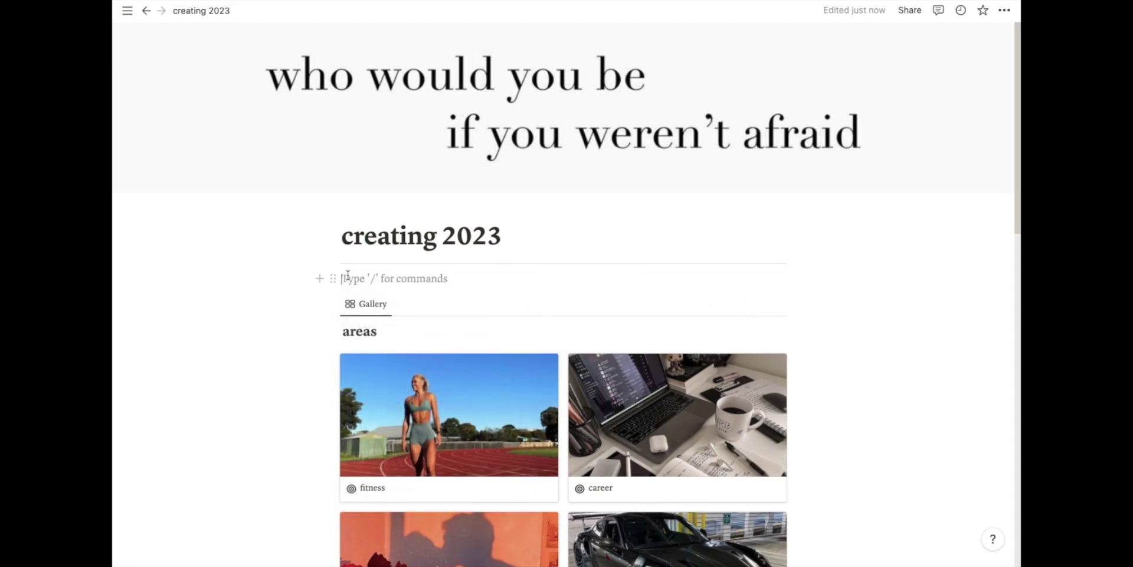
click(315, 276)
click(404, 332)
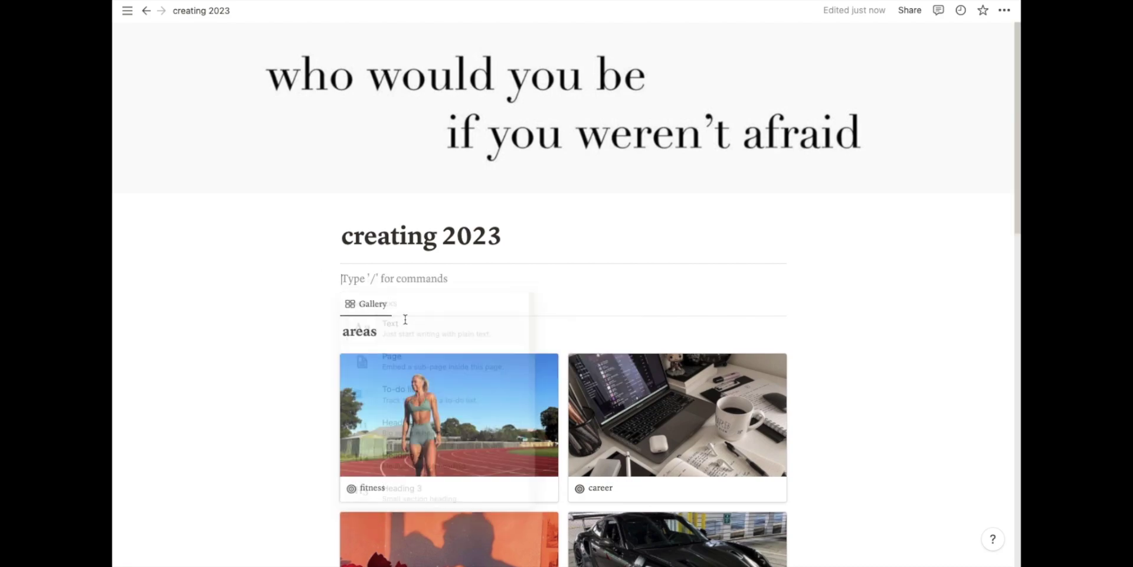
text(I)
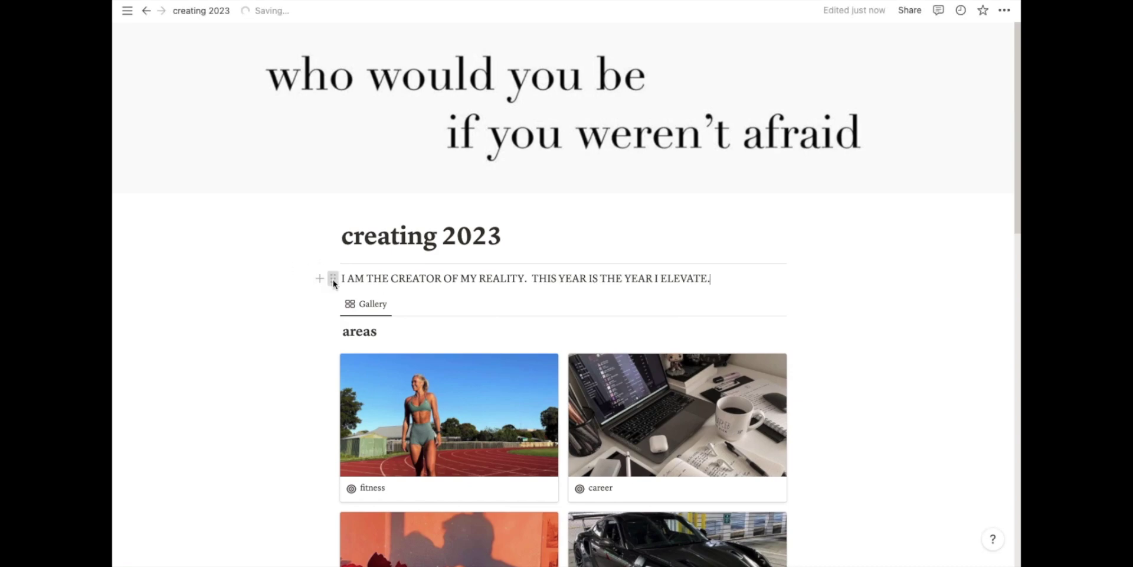
Turn the affirmation text above the areas gallery into a Heading 2.
click(334, 281)
mouse_move(278, 261)
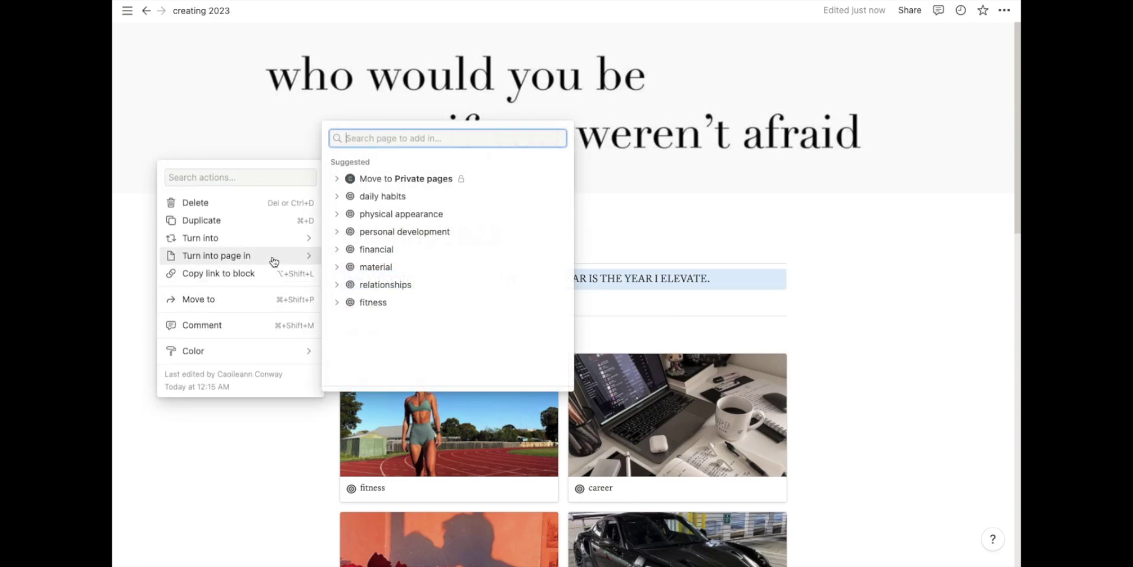
mouse_move(263, 242)
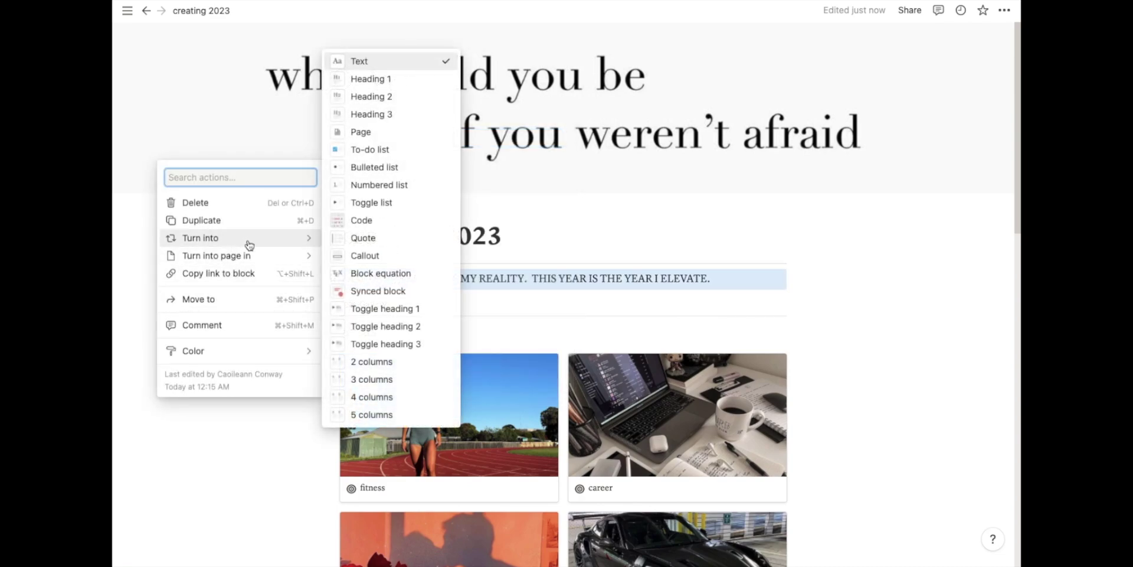
click(377, 107)
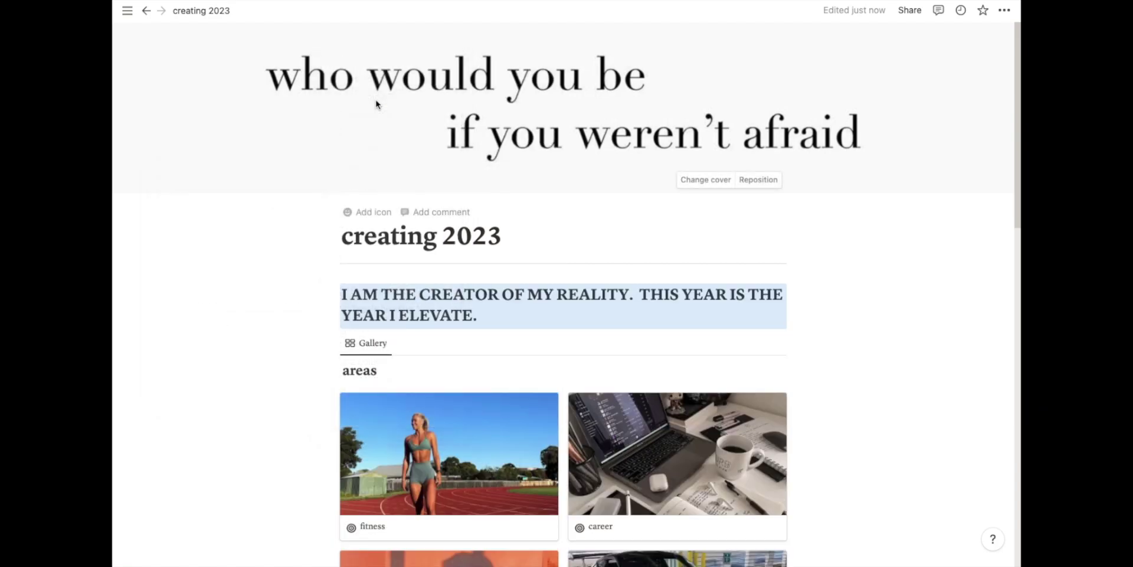
Add a divider below the affirmation heading, above the areas gallery.
click(475, 315)
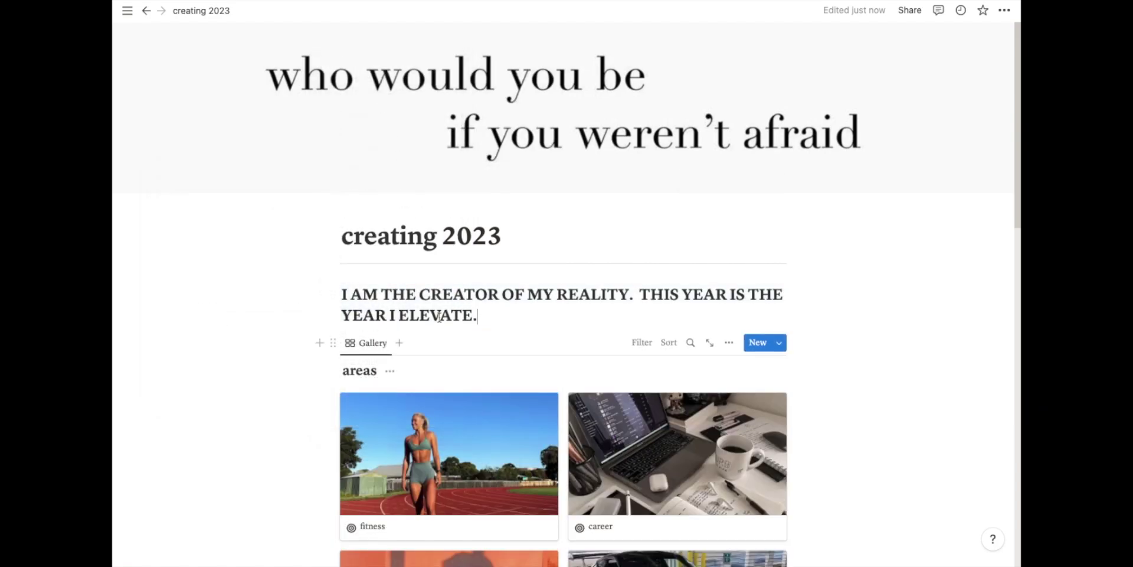
key(Return)
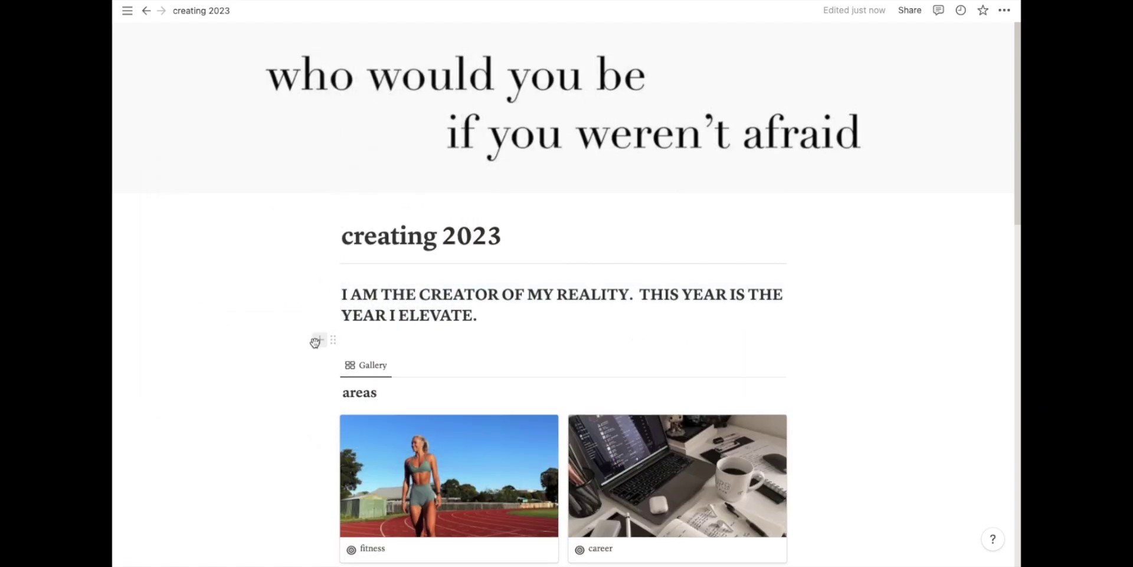
click(317, 340)
scroll(445, 294, down, 5)
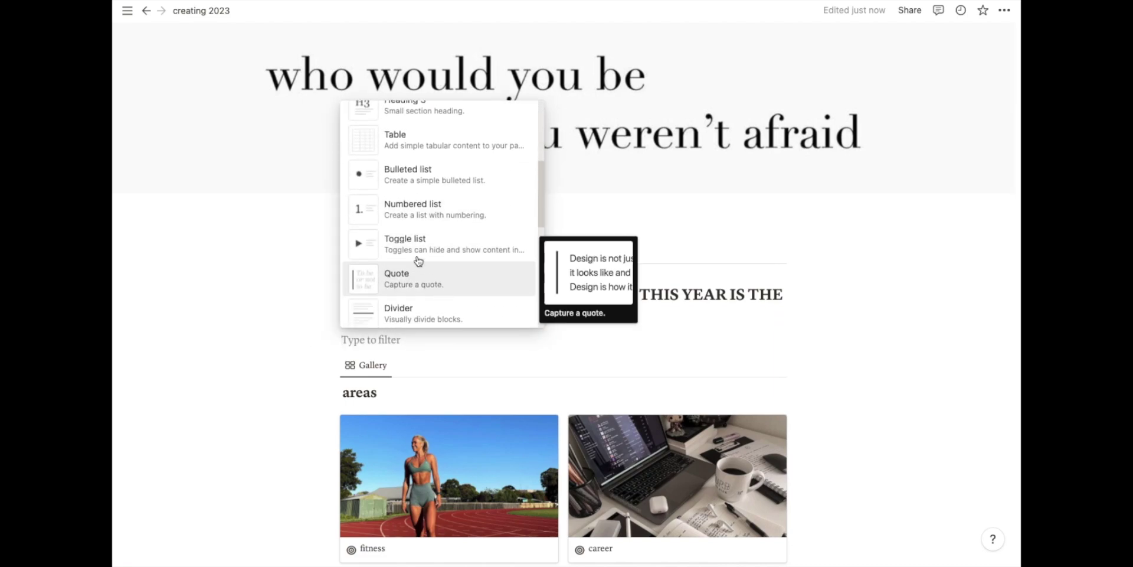
scroll(408, 313, down, 1)
click(404, 283)
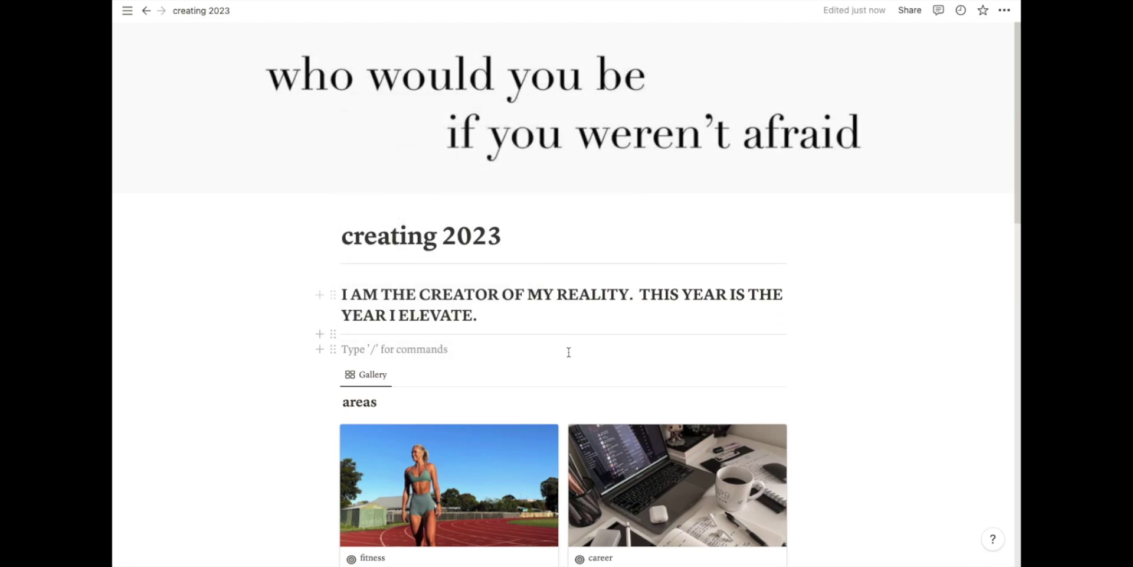
Compare the Default, Mono and Serif font styles on the page, keep Serif, and look over the page customization options.
scroll(874, 366, down, 1)
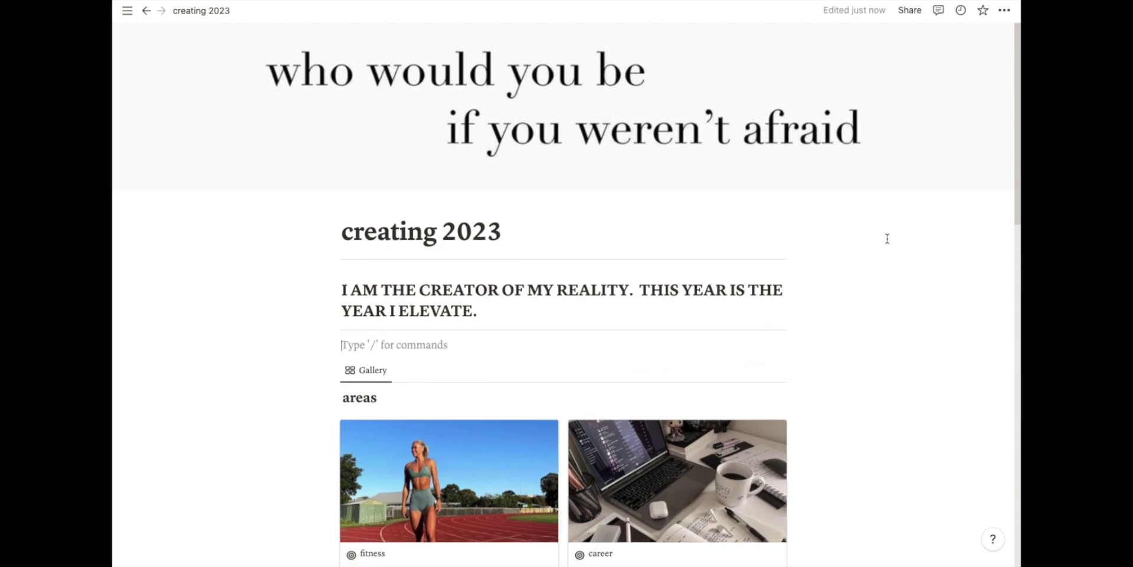
click(1005, 10)
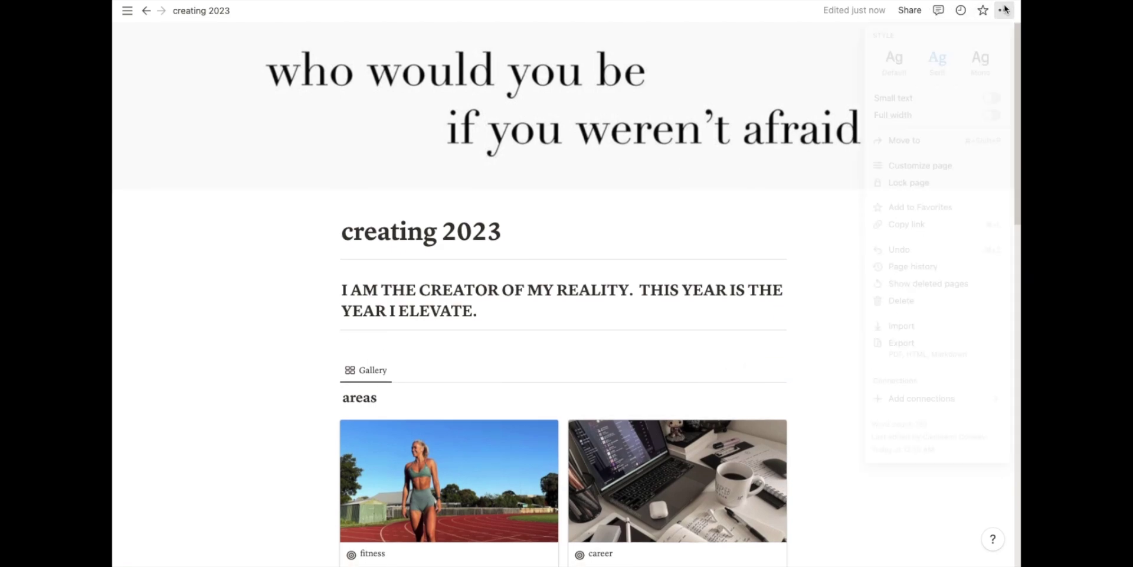
click(892, 62)
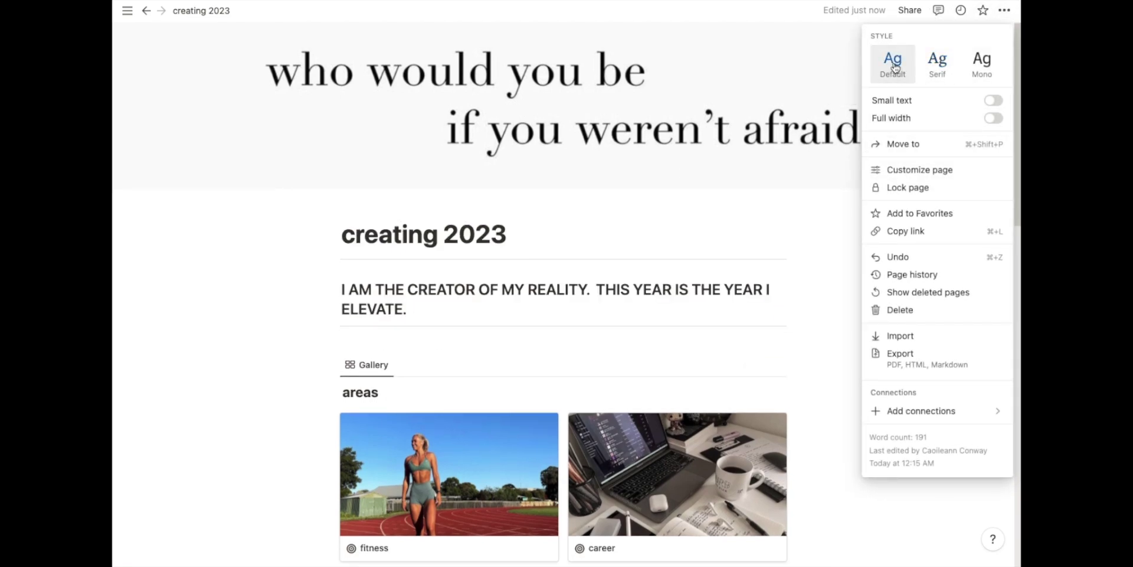
click(968, 64)
click(943, 65)
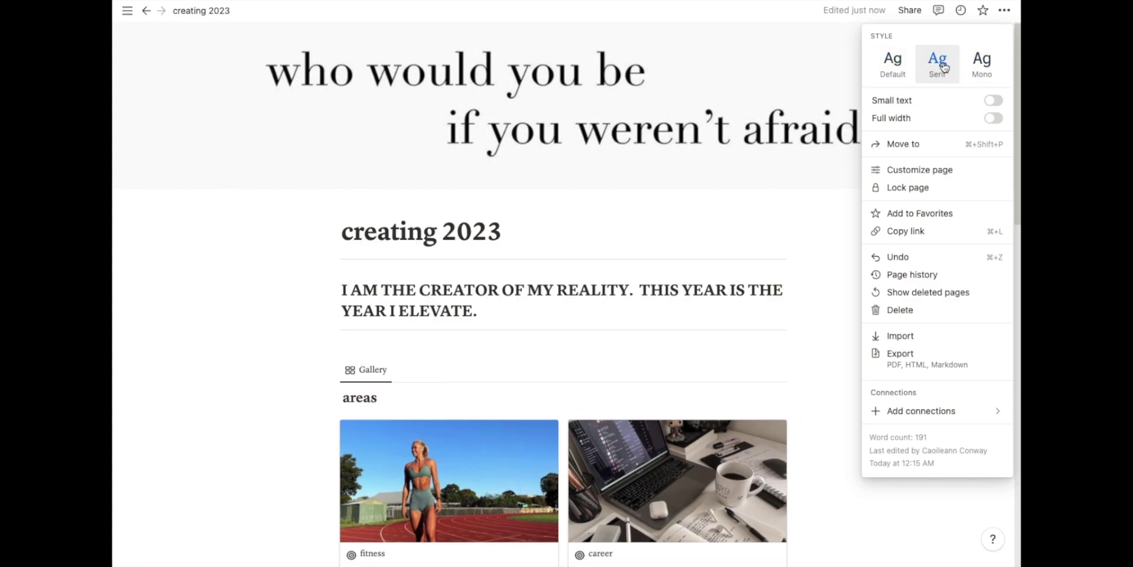
click(892, 65)
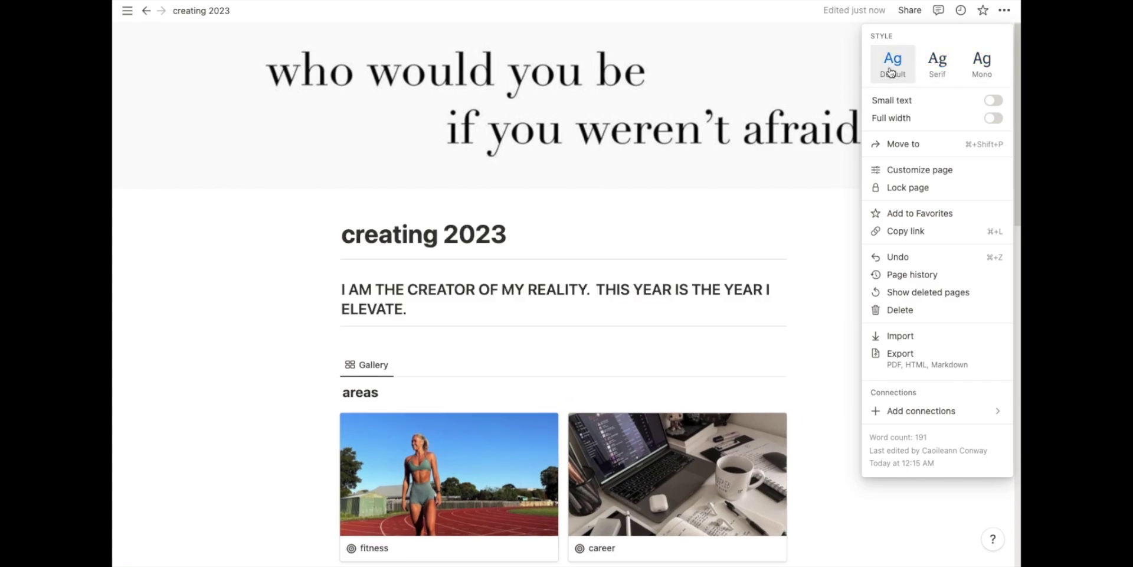
click(934, 71)
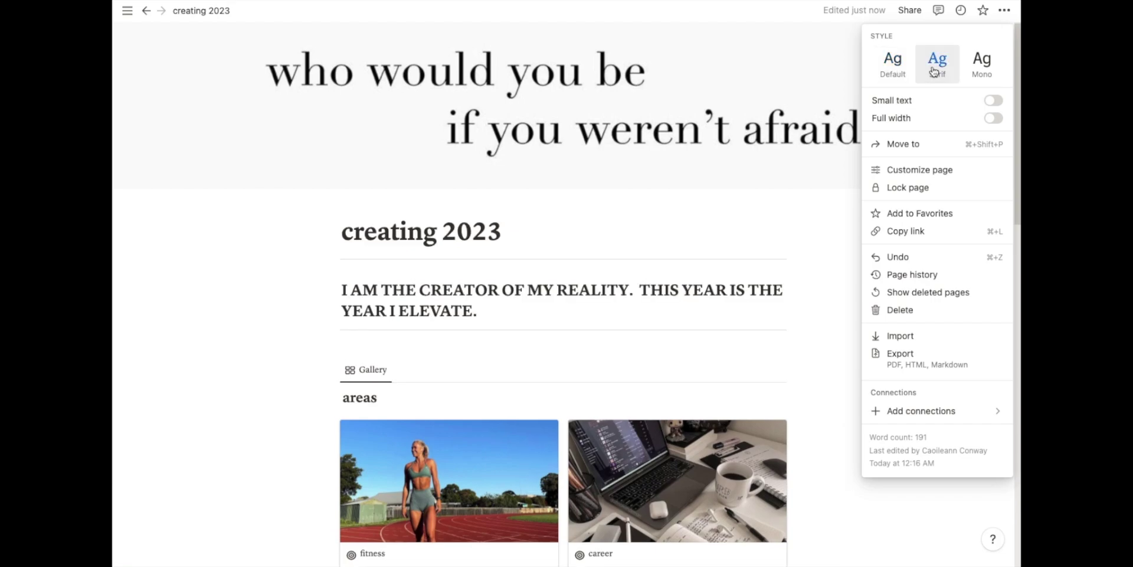
click(888, 170)
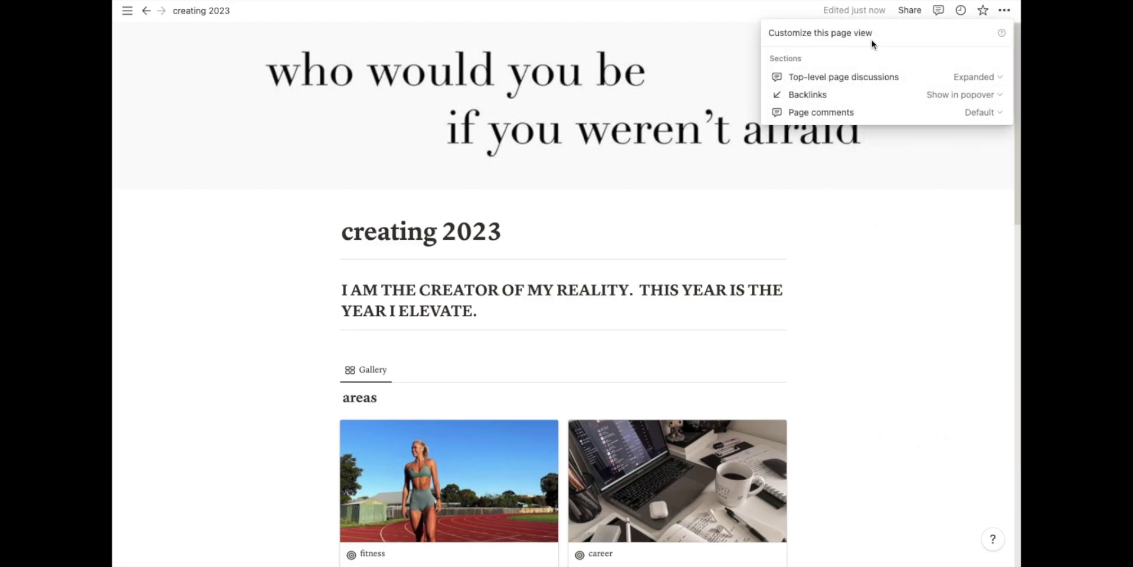
click(951, 295)
Add a card named "Make 10k a month" to the career column of the goals board.
scroll(873, 318, down, 10)
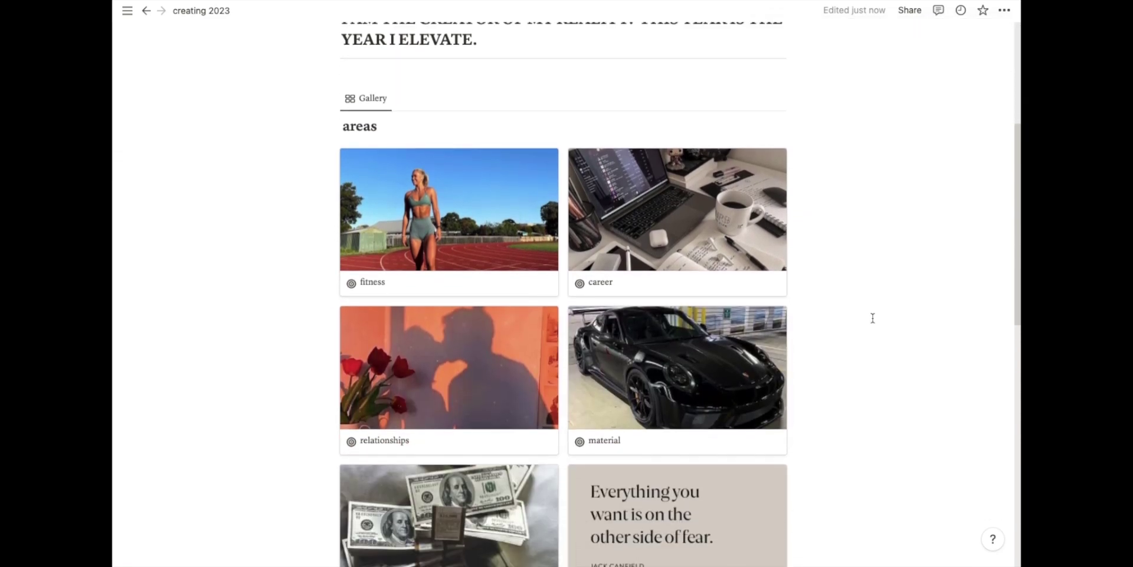
scroll(873, 317, down, 5)
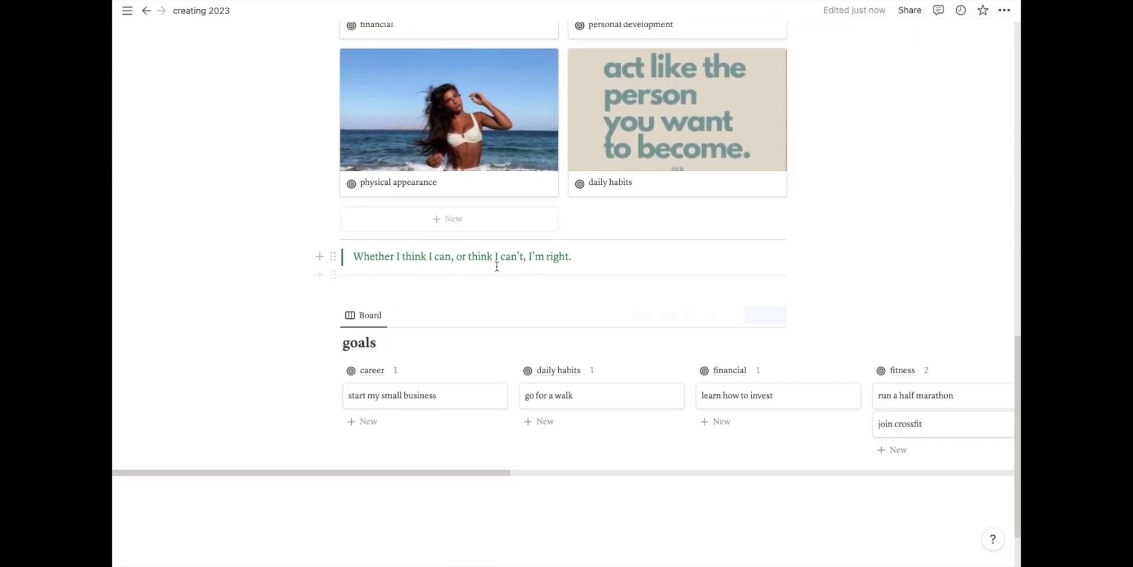
click(363, 421)
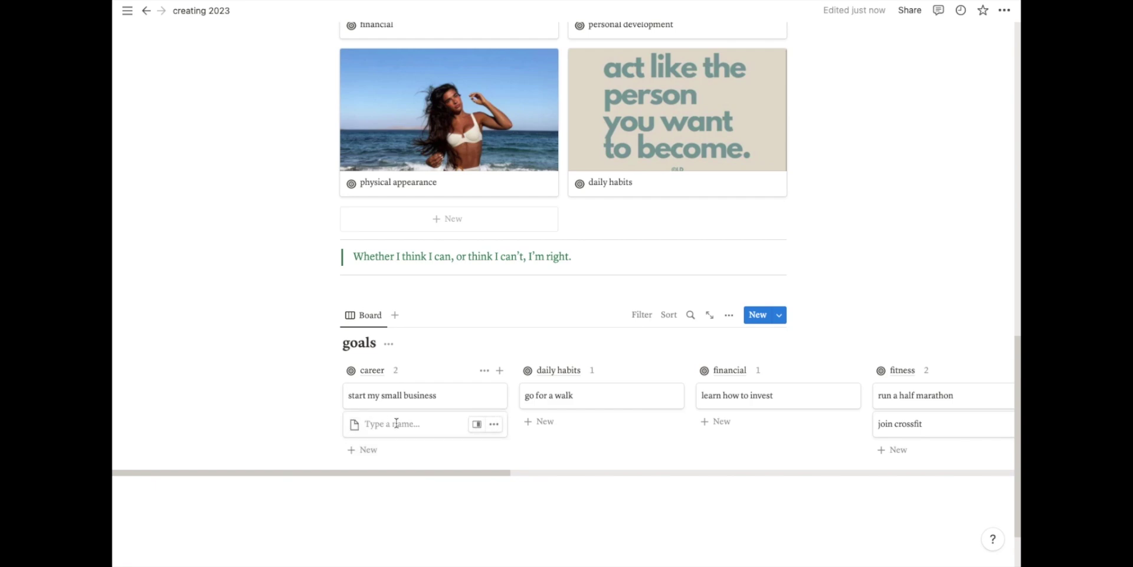
text(MAKE)
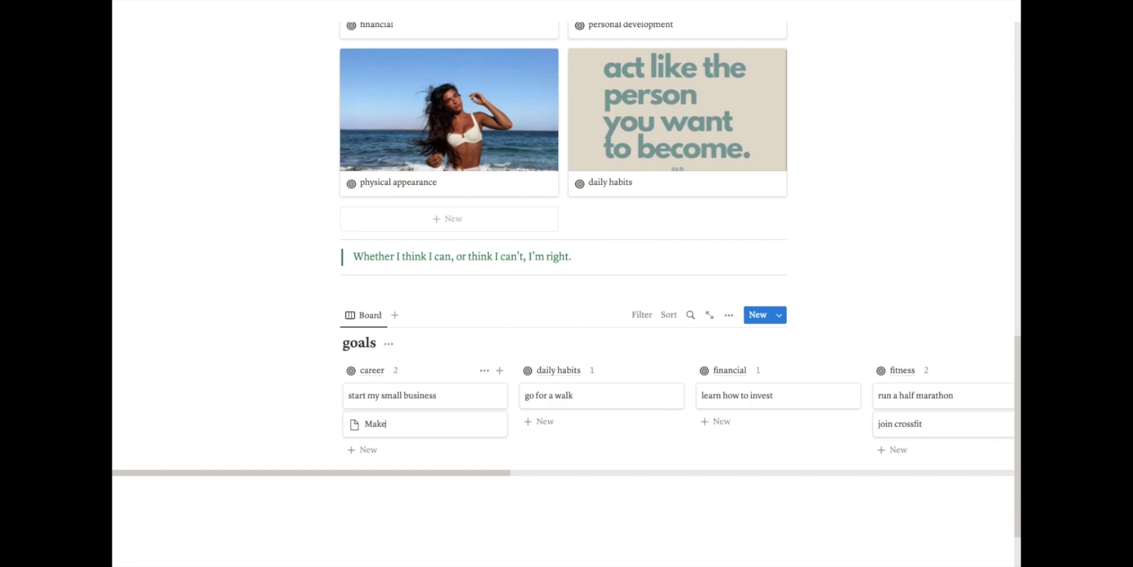
text( 10k a month)
key(Escape)
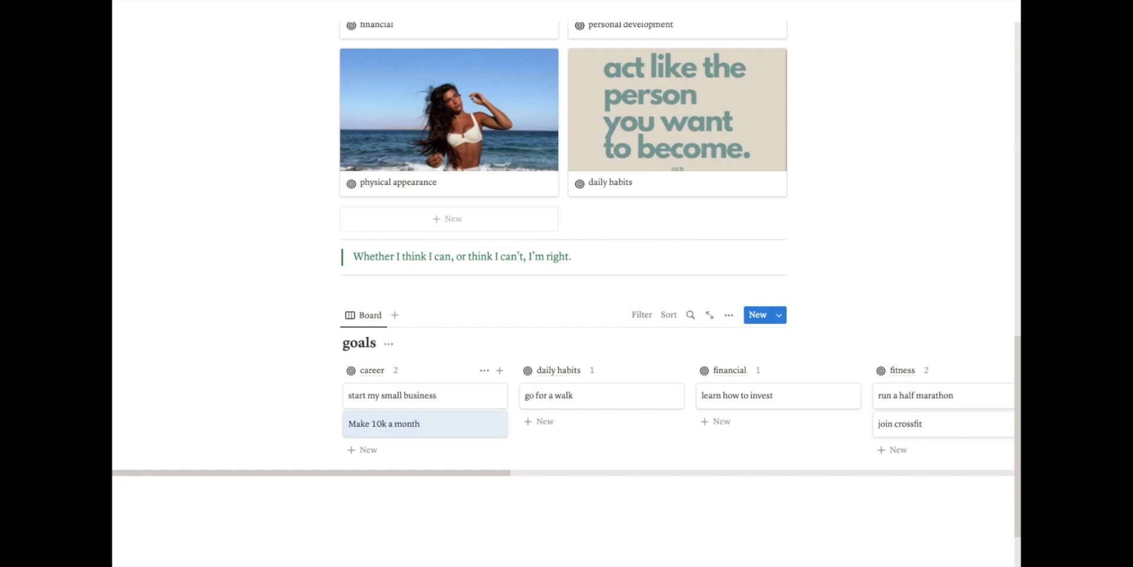
Add a card named "meditate for 10 minutes" to the daily habits column of the goals board.
click(534, 420)
text(meditate for 10)
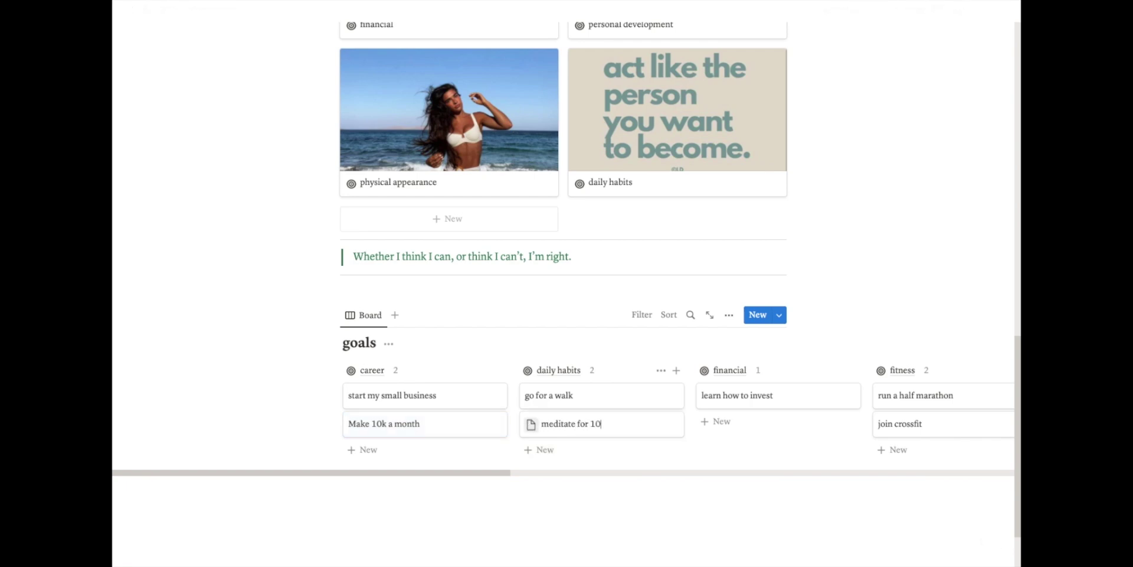
text( minutes)
key(Escape)
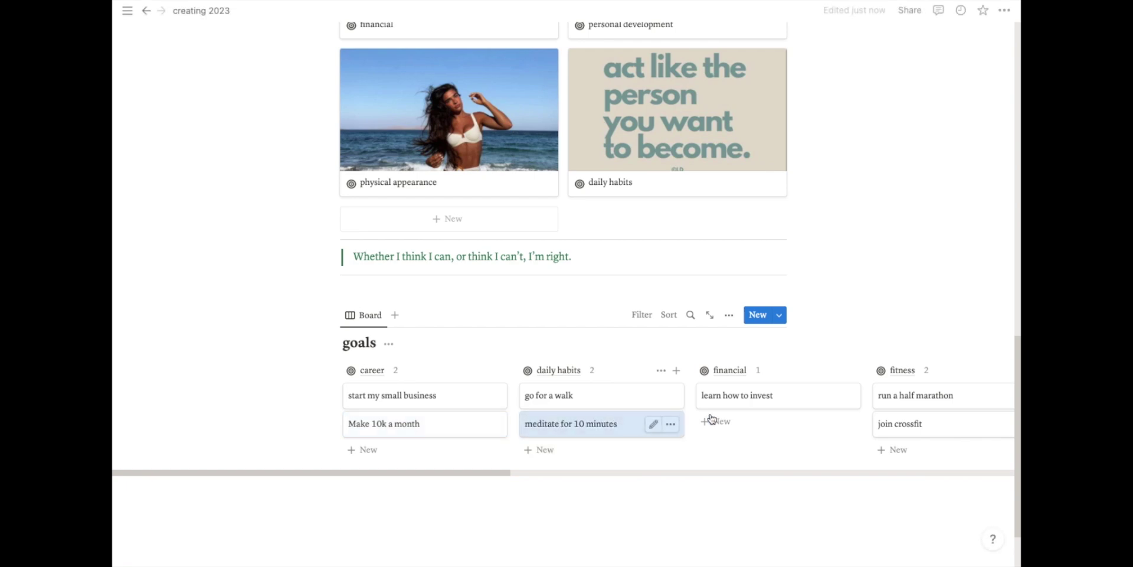
Add a card named "save 10k" to the financial column of the goals board.
click(716, 421)
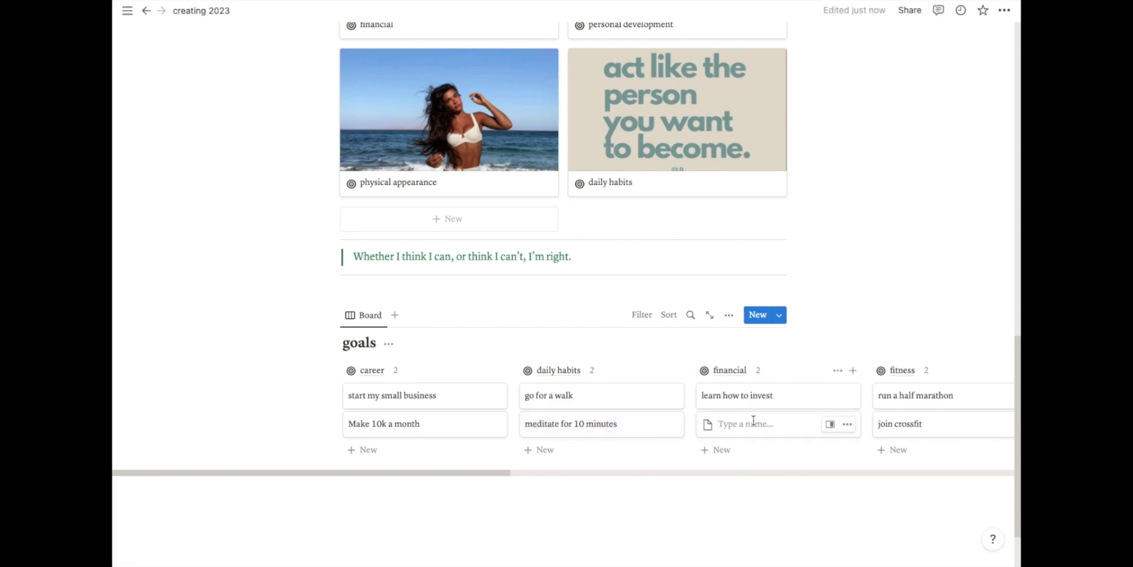
text(save 10)
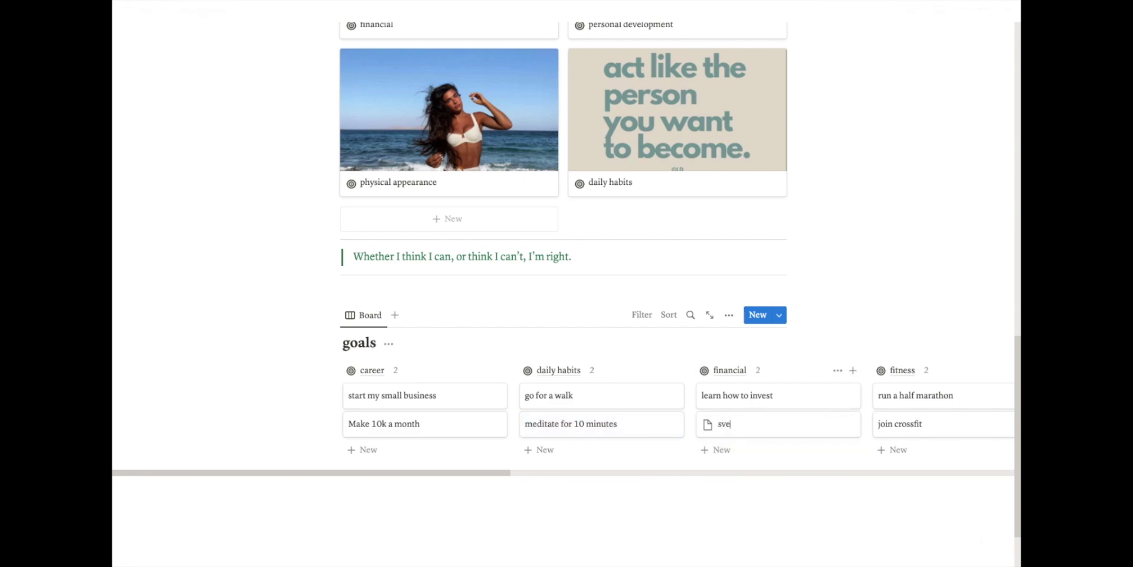
text(k)
key(Escape)
Add a card named "learn how to olympic lift" to the fitness column of the goals board.
scroll(644, 414, right, 4)
click(769, 449)
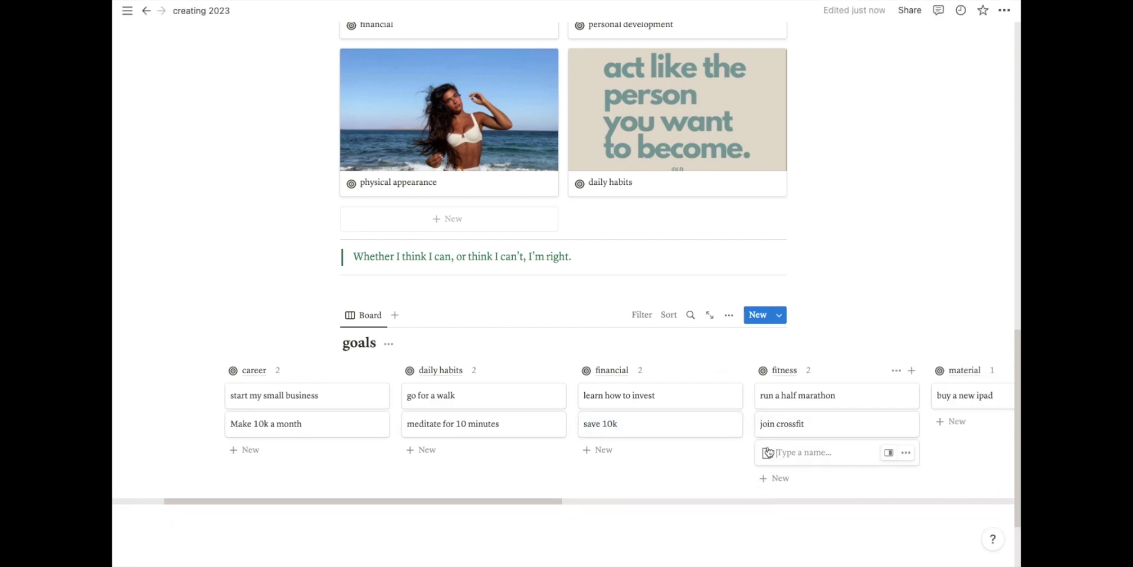
text(learn how to olympic lif)
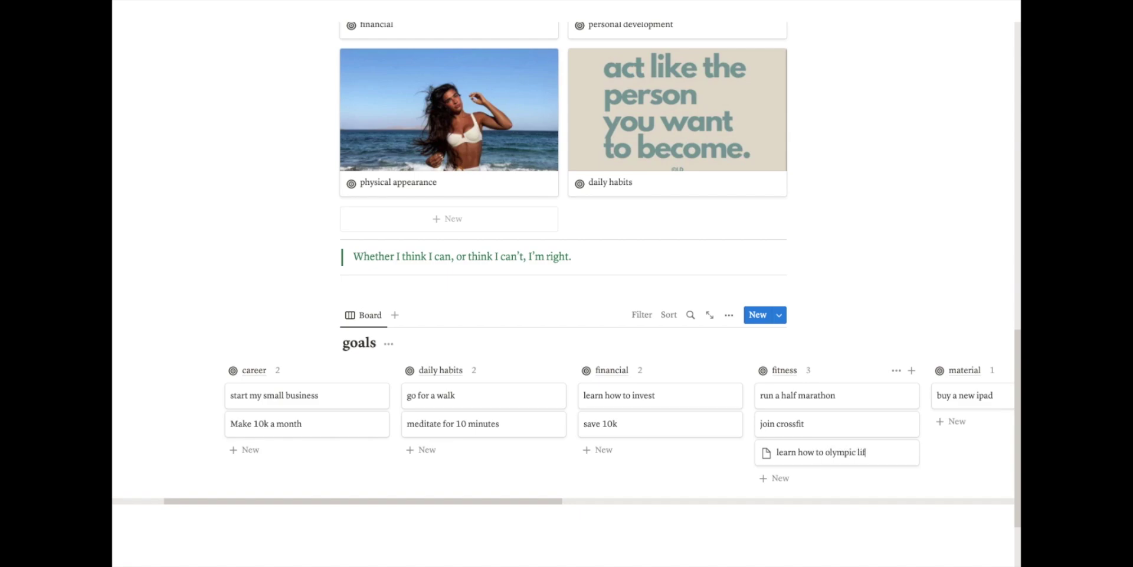
text(t)
key(Escape)
Add a card named "upgrade my car to an xxx" to the material column of the goals board.
scroll(721, 423, right, 5)
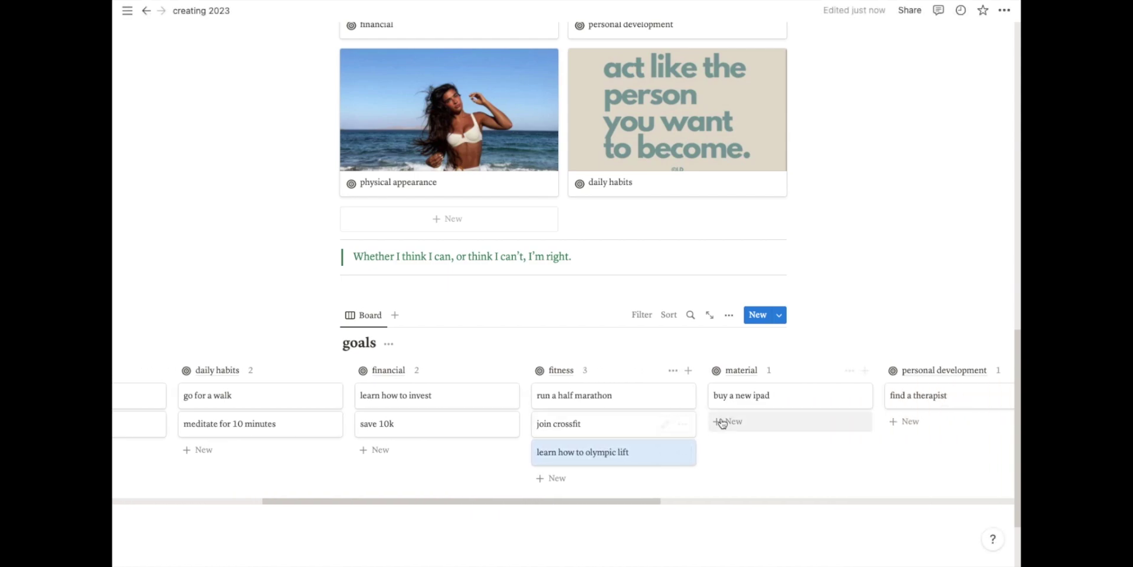
click(723, 421)
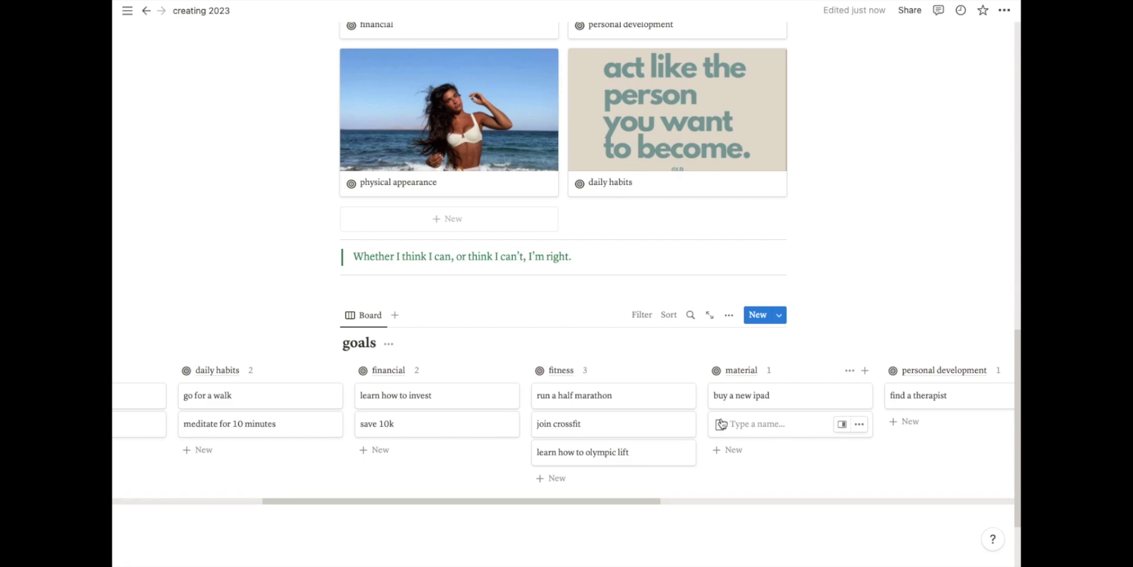
text(upgr)
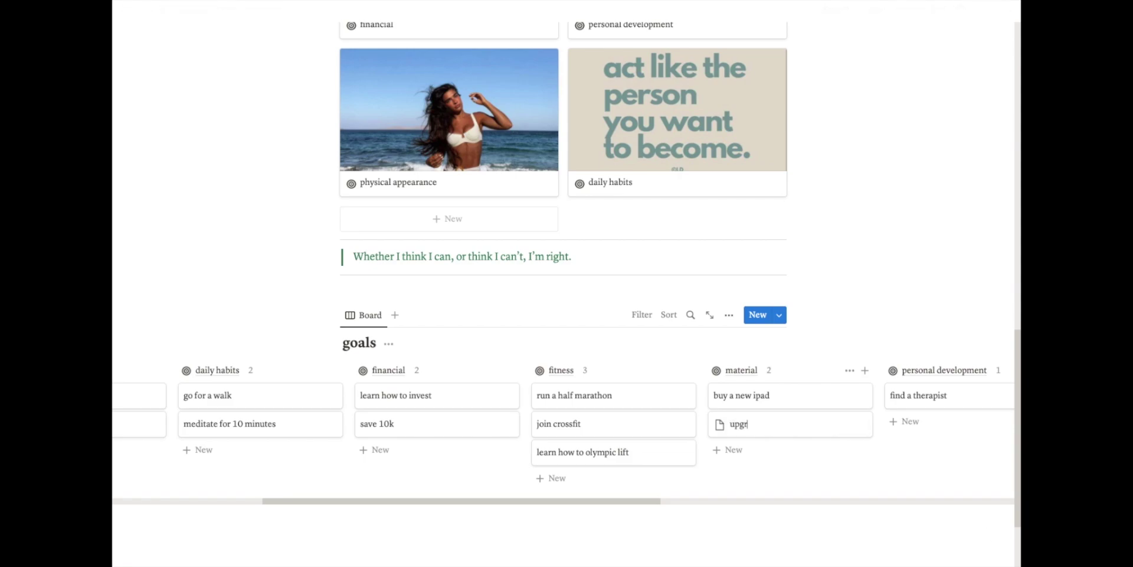
text(ade my car to an xxx)
key(Escape)
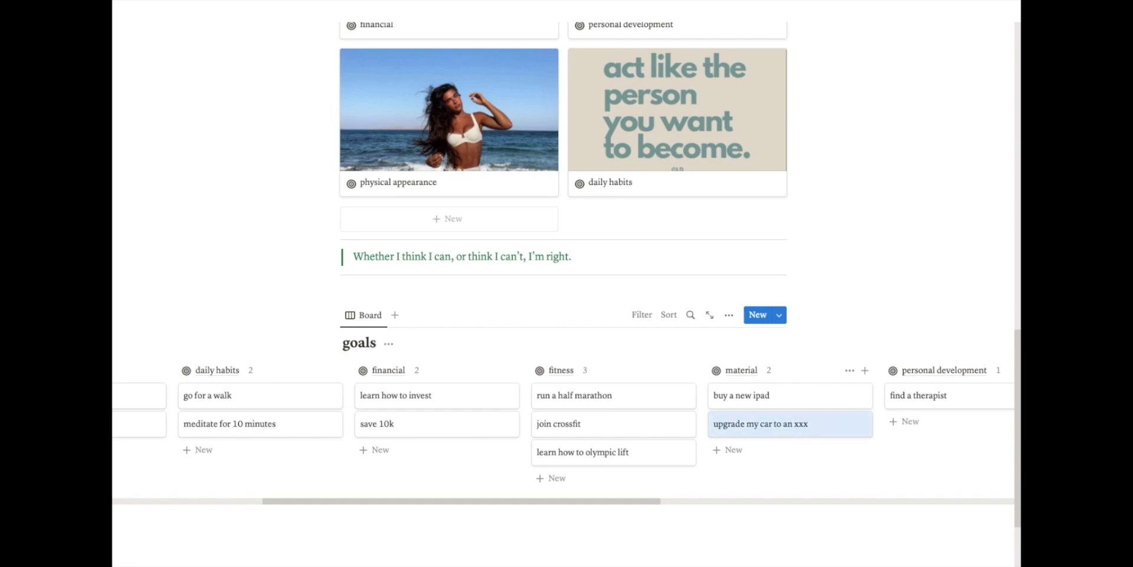
Add a card named "read 10 books this year" to the personal development column of the goals board.
scroll(572, 434, right, 2)
click(856, 420)
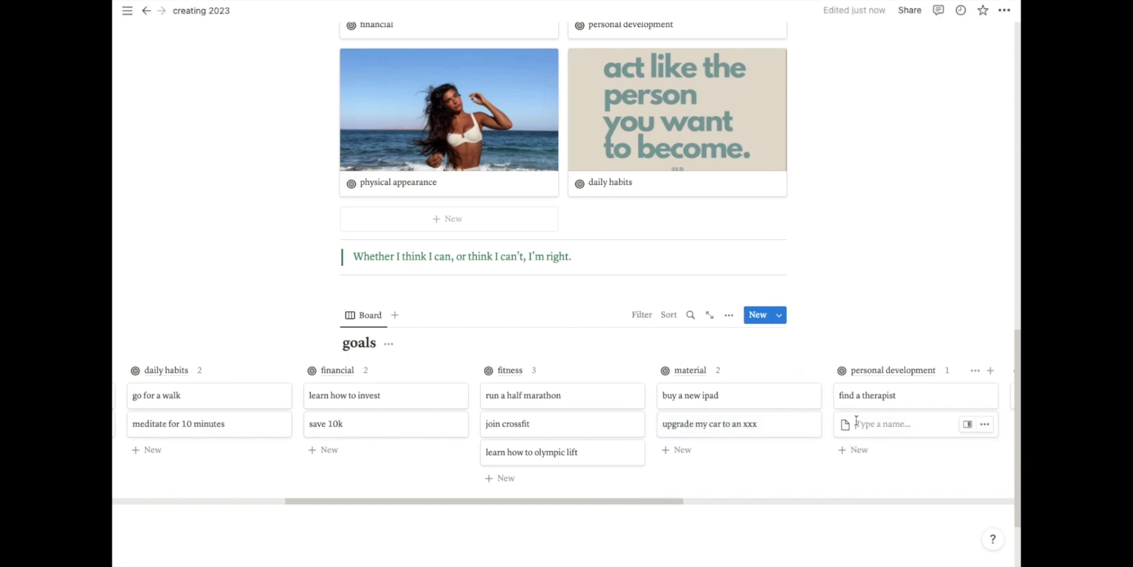
text(read 10 books this year)
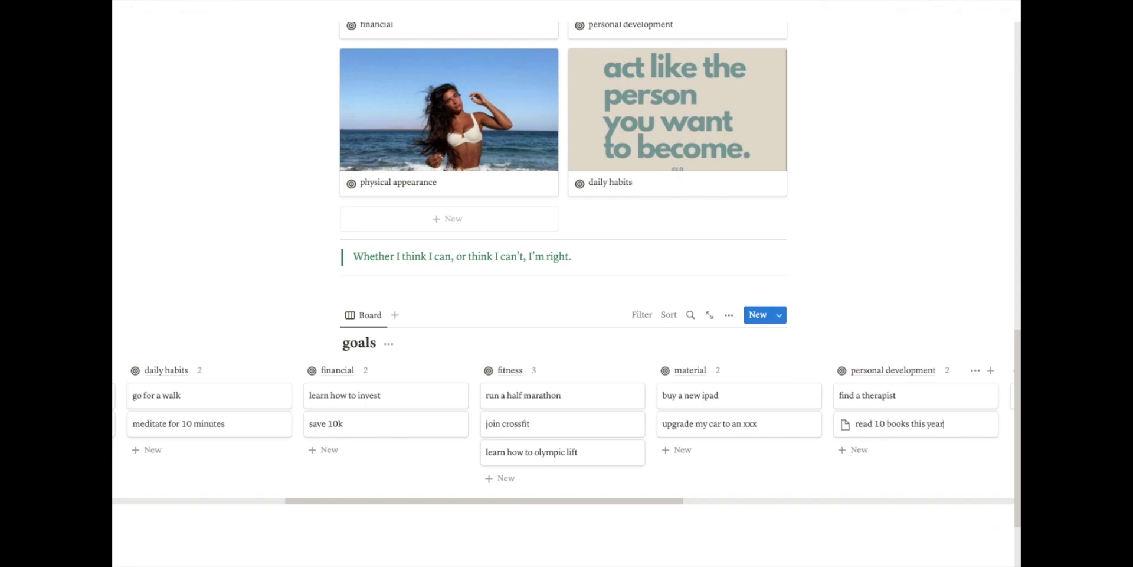
key(Escape)
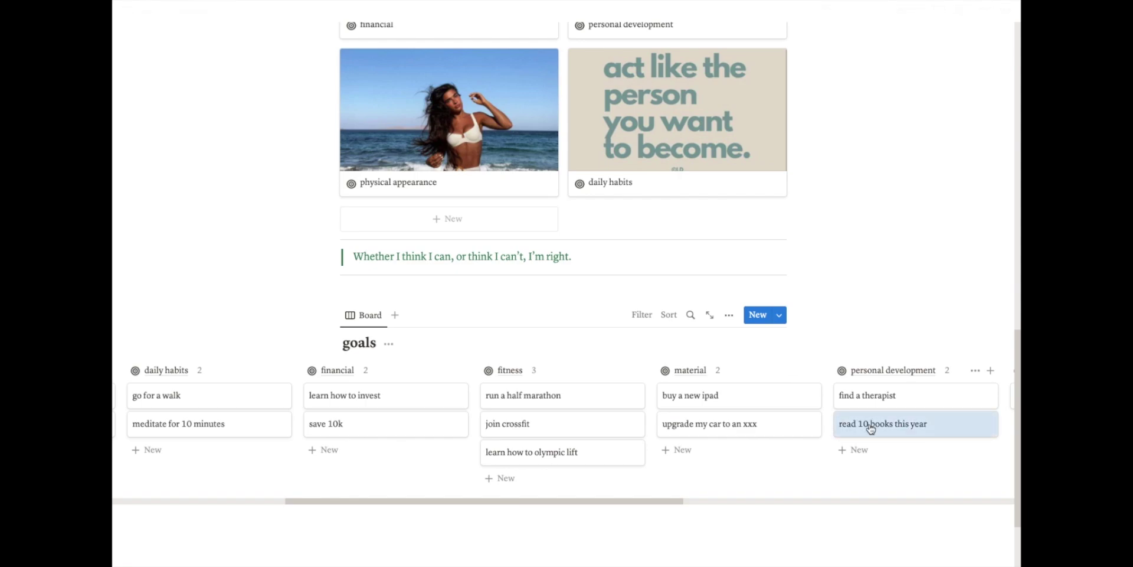
Replace the page cover with the teal-to-pink gradient from the Color & Gradient gallery, trying a few other colors first.
scroll(628, 407, left, 5)
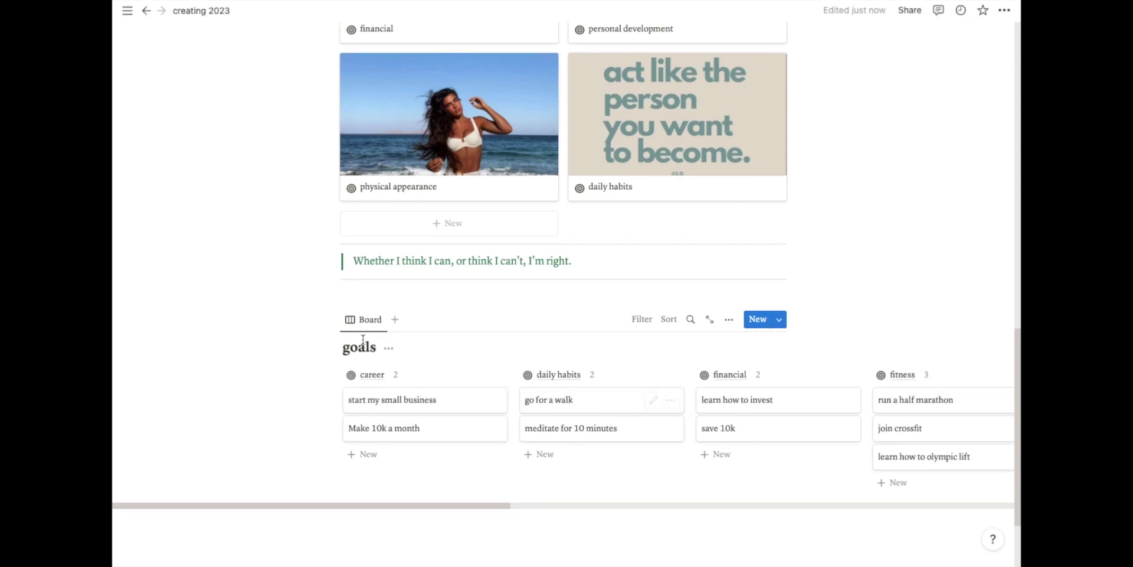
scroll(363, 339, up, 10)
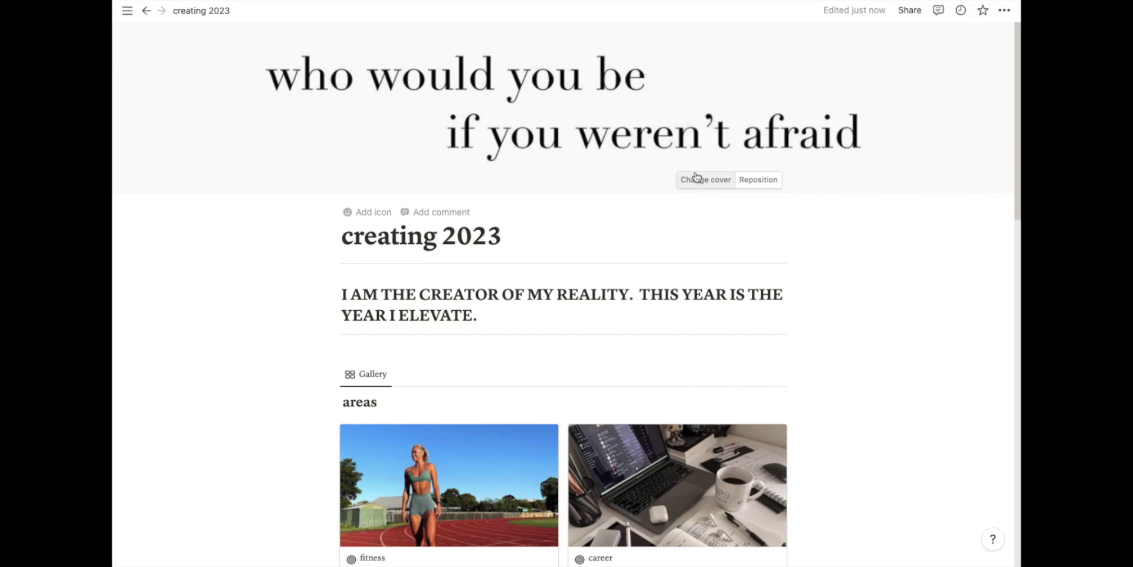
click(696, 177)
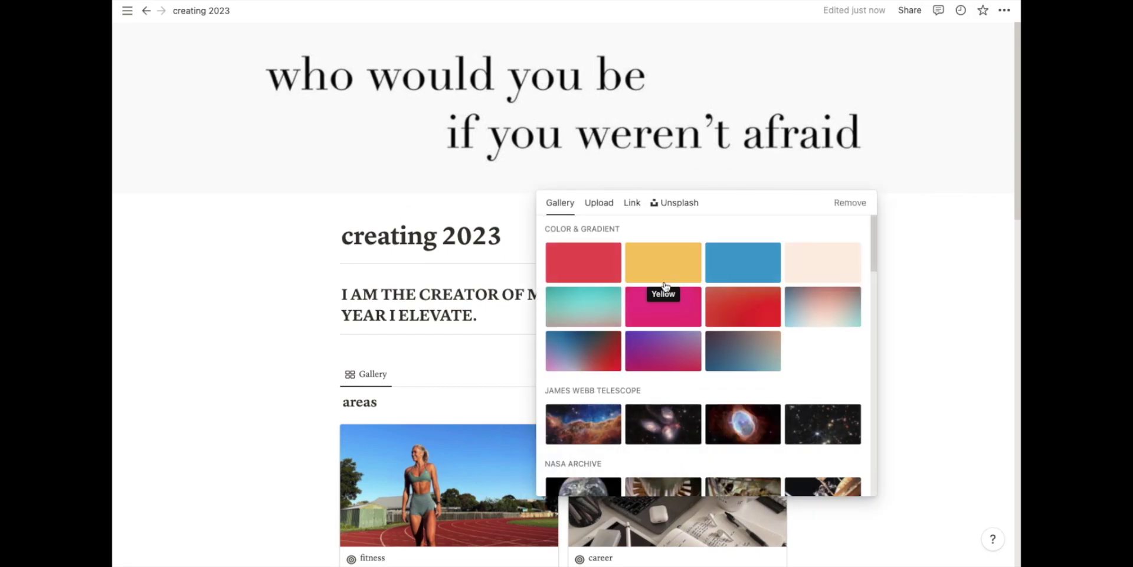
click(663, 307)
click(661, 272)
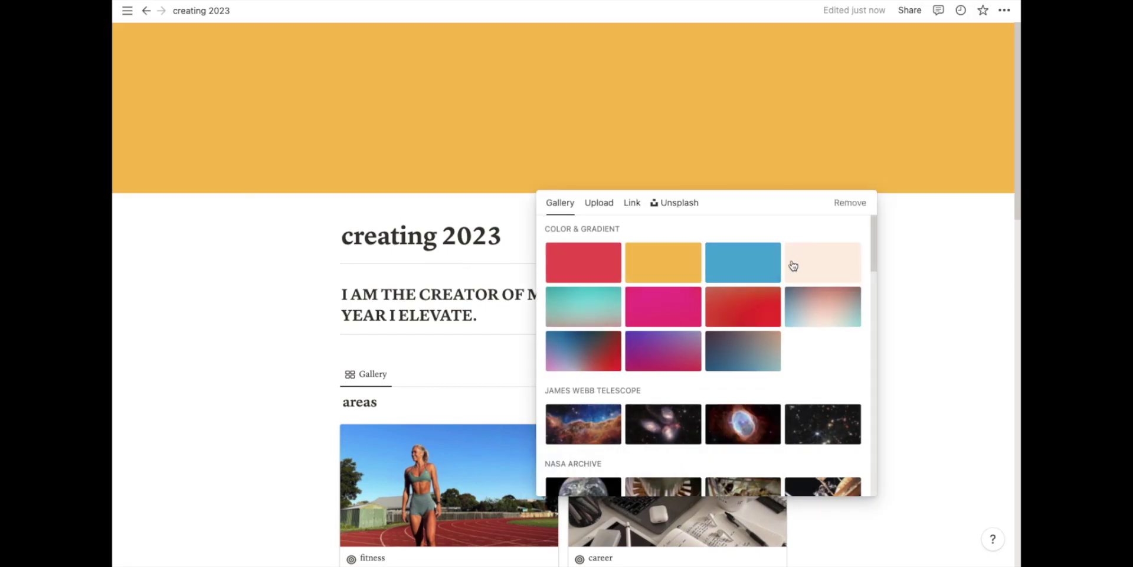
click(818, 269)
click(649, 271)
click(808, 310)
scroll(908, 405, down, 3)
scroll(908, 405, up, 3)
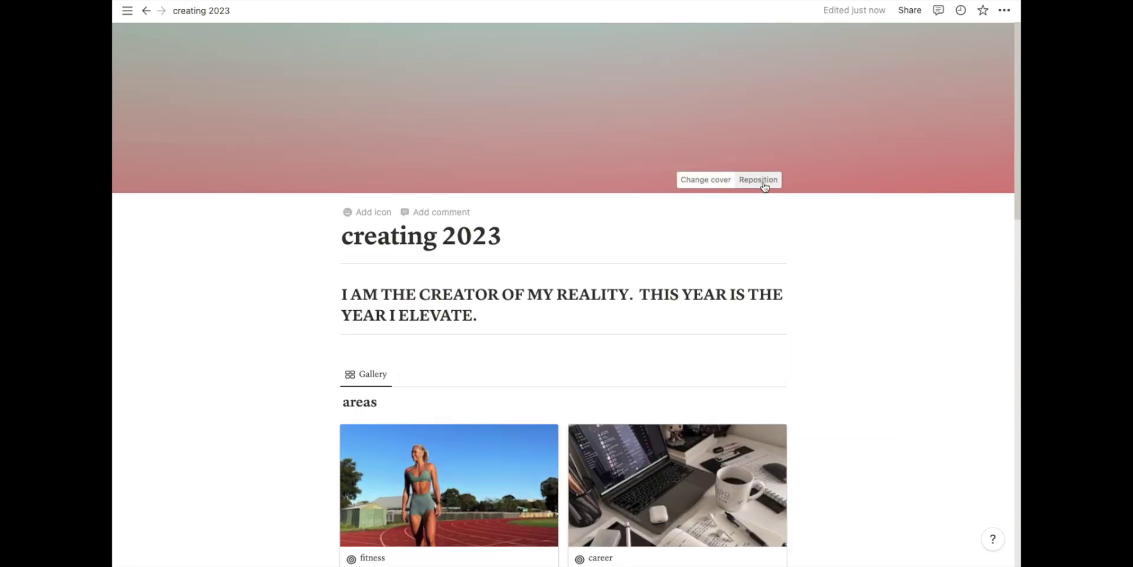
Reposition the gradient cover so that more of its teal upper part shows.
click(765, 186)
drag(716, 106, 711, 197)
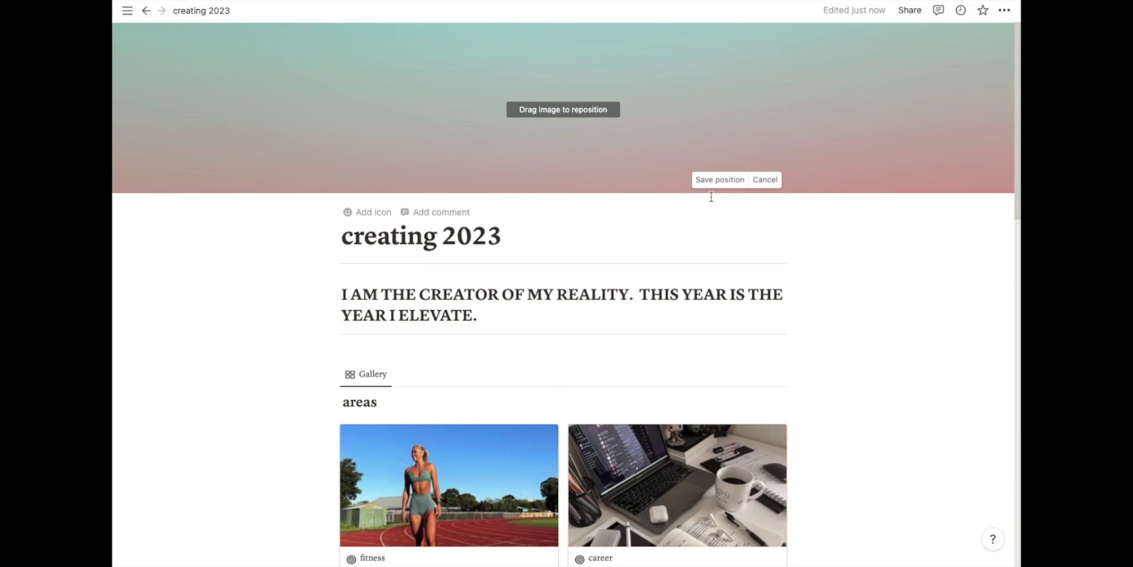
click(833, 341)
scroll(832, 341, down, 7)
scroll(832, 344, down, 5)
scroll(833, 344, up, 12)
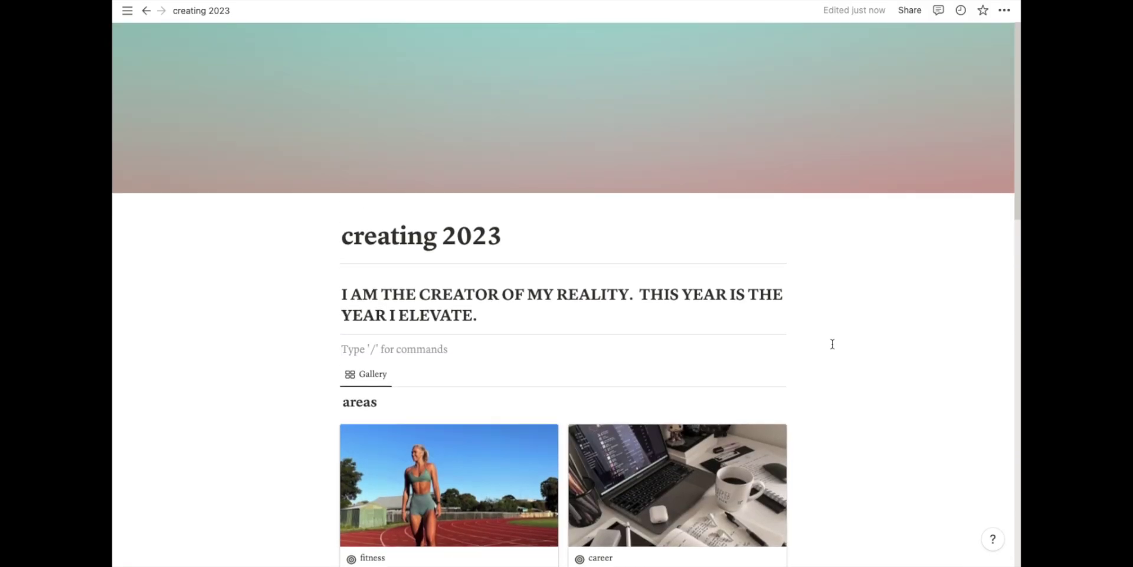
Lock the creating 2023 page against editing and review its gallery and goals board.
click(1004, 10)
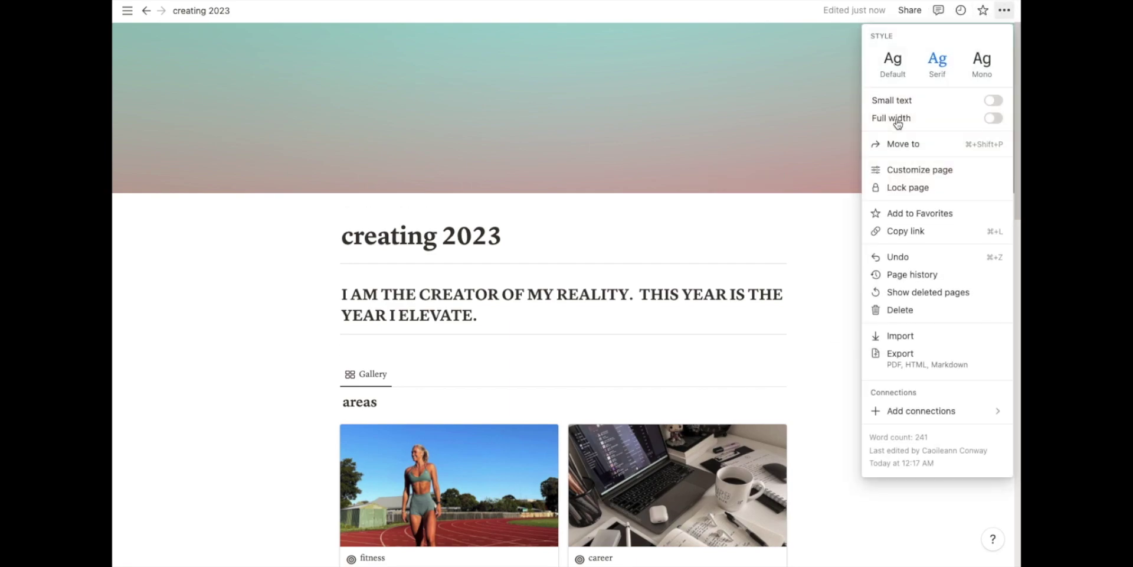
click(900, 187)
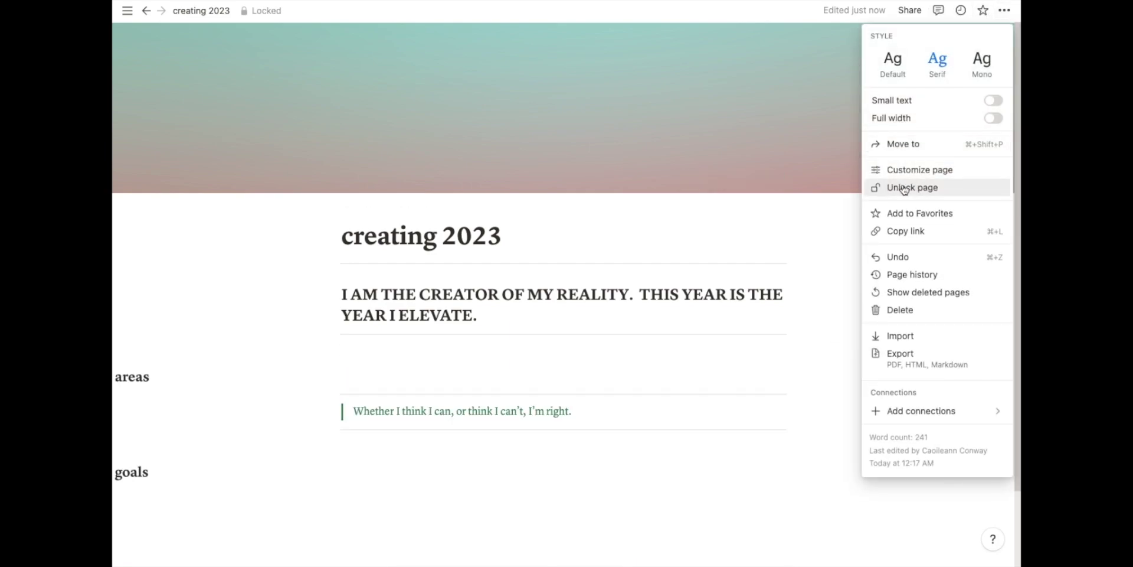
click(818, 268)
scroll(818, 266, down, 10)
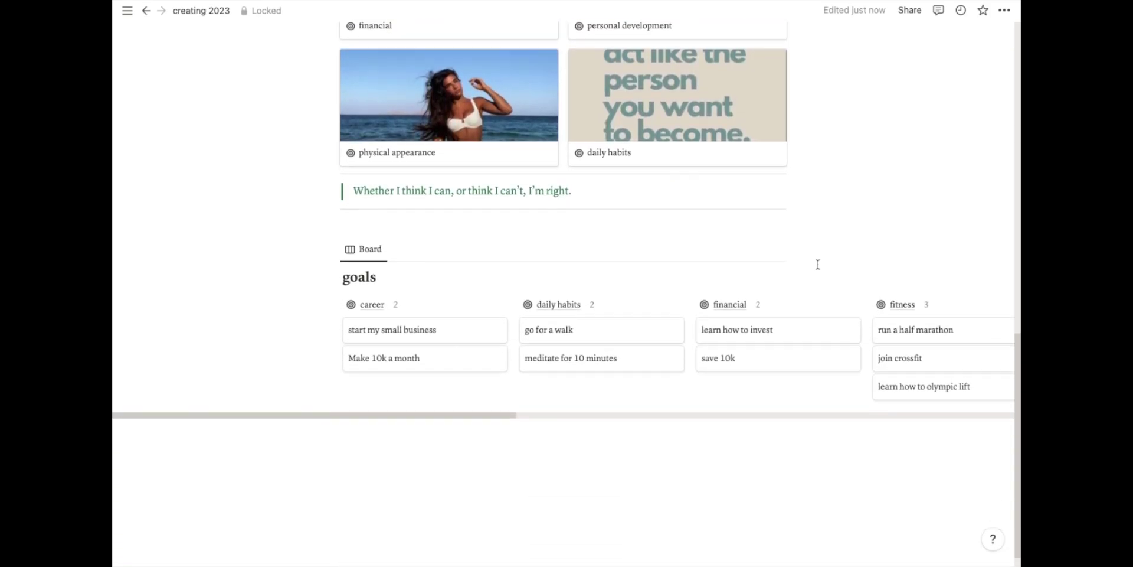
scroll(818, 265, down, 1)
scroll(818, 265, up, 12)
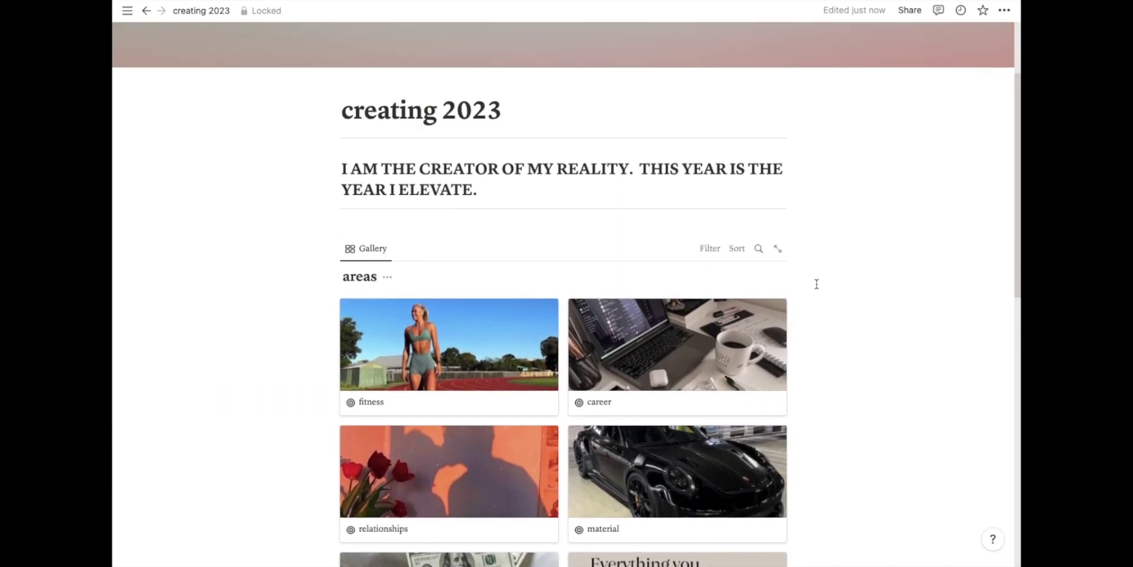